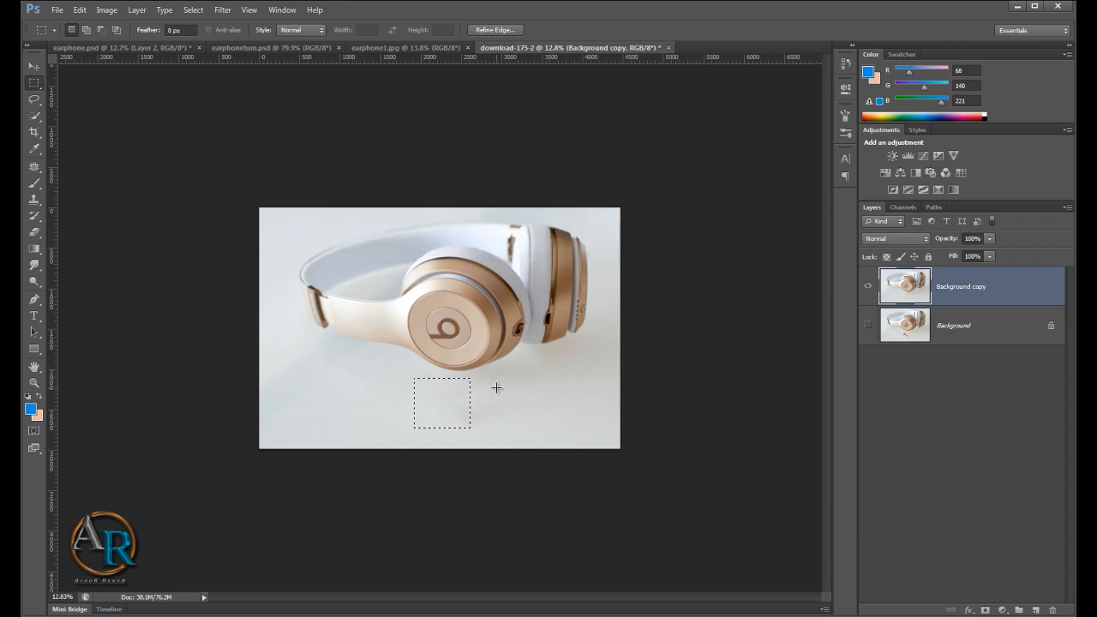
# Step: Crop-extend the canvas downward to leave a transparent band below the headphone photo
pyautogui.hotkey('ctrl', 'd')
pyautogui.press('c')
pyautogui.moveTo(440, 447); pyautogui.dragTo(439, 501)
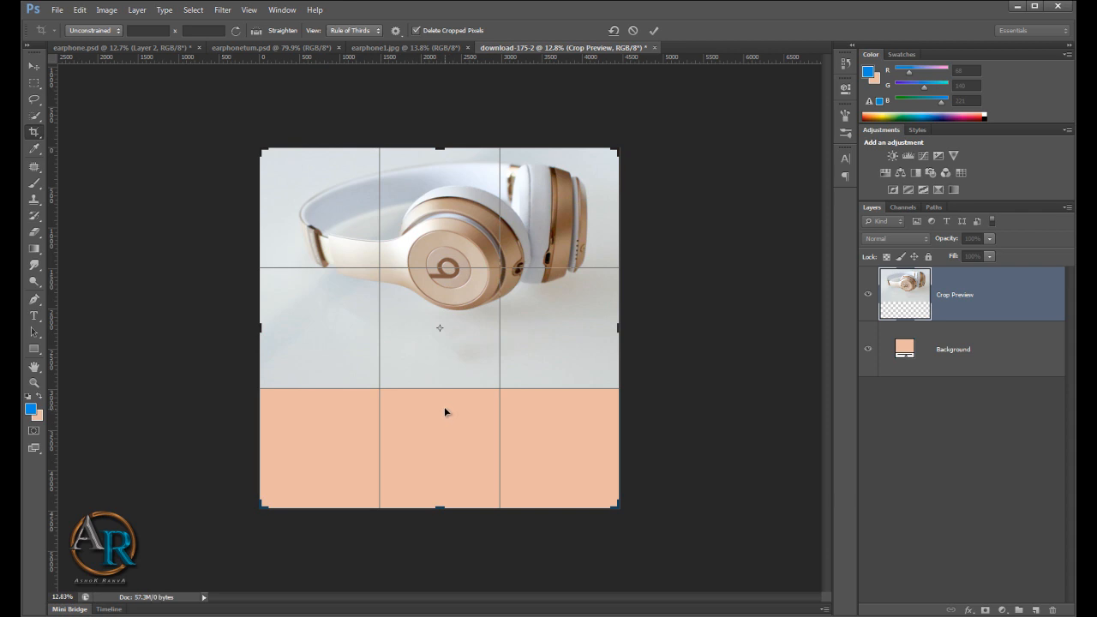
pyautogui.press('Return')
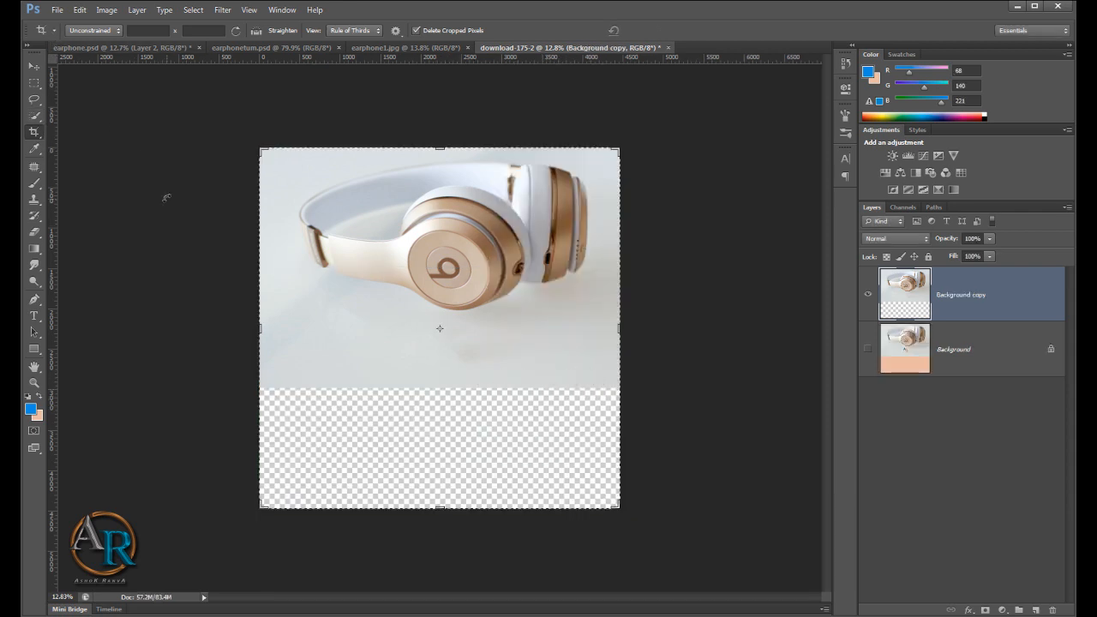
pyautogui.press('z')
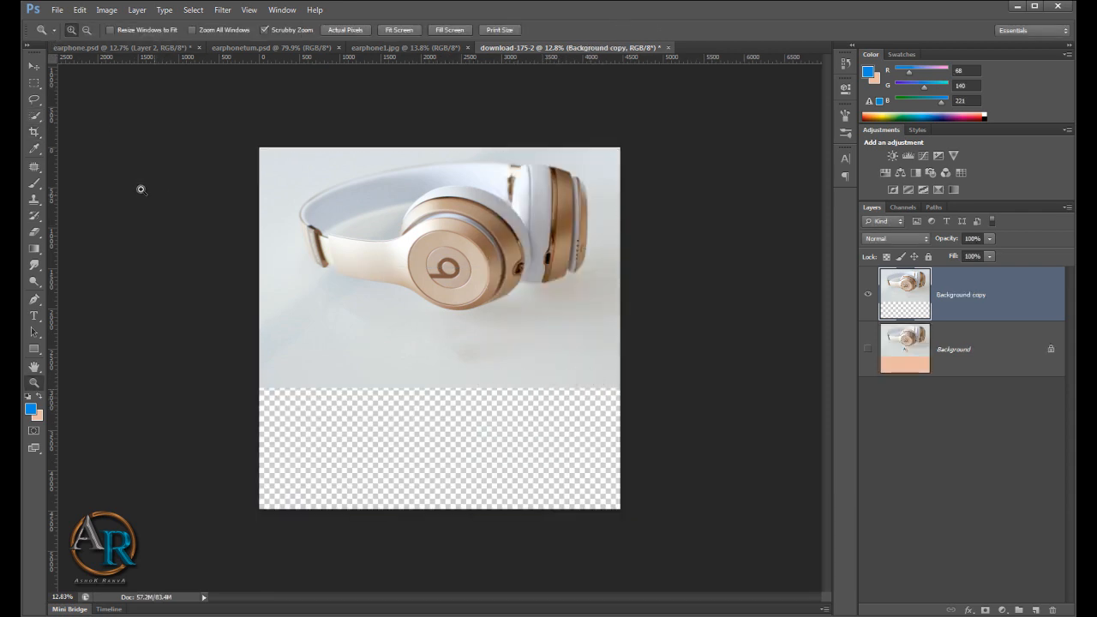
# Step: Content-aware scale the white floor strip down to fill the empty band beneath the headphones
pyautogui.click(39, 83)
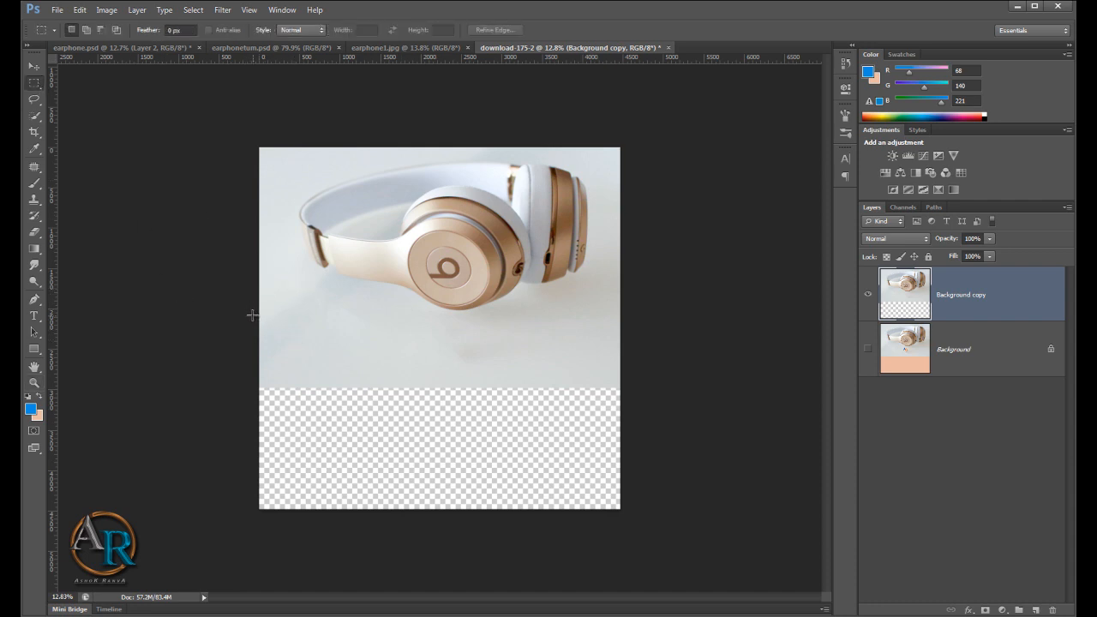
pyautogui.moveTo(252, 316); pyautogui.dragTo(619, 387)
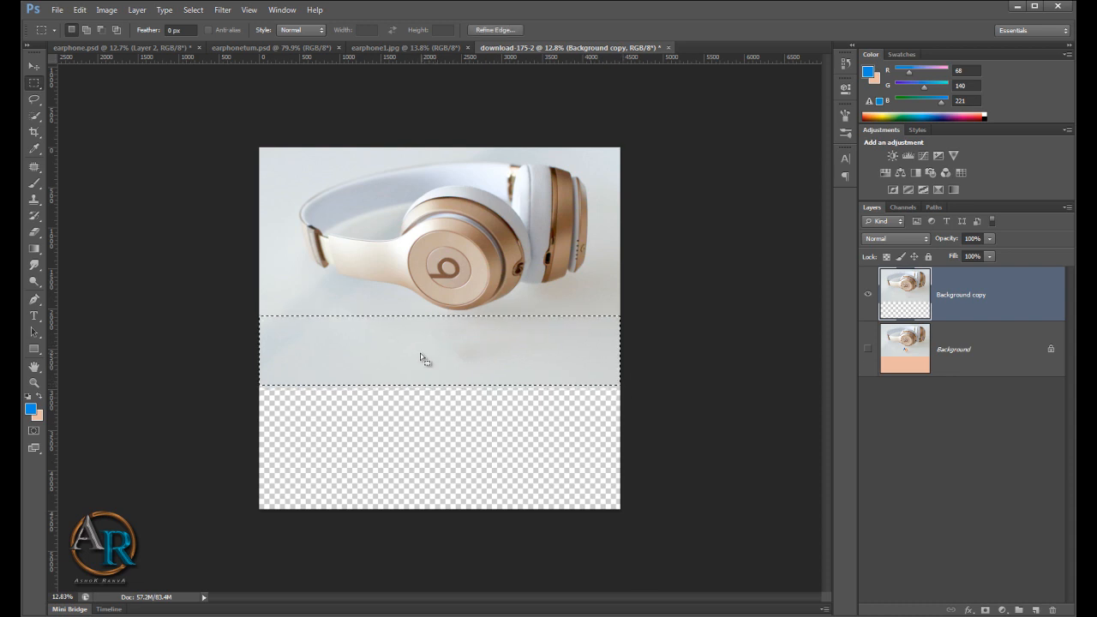
pyautogui.click(79, 10)
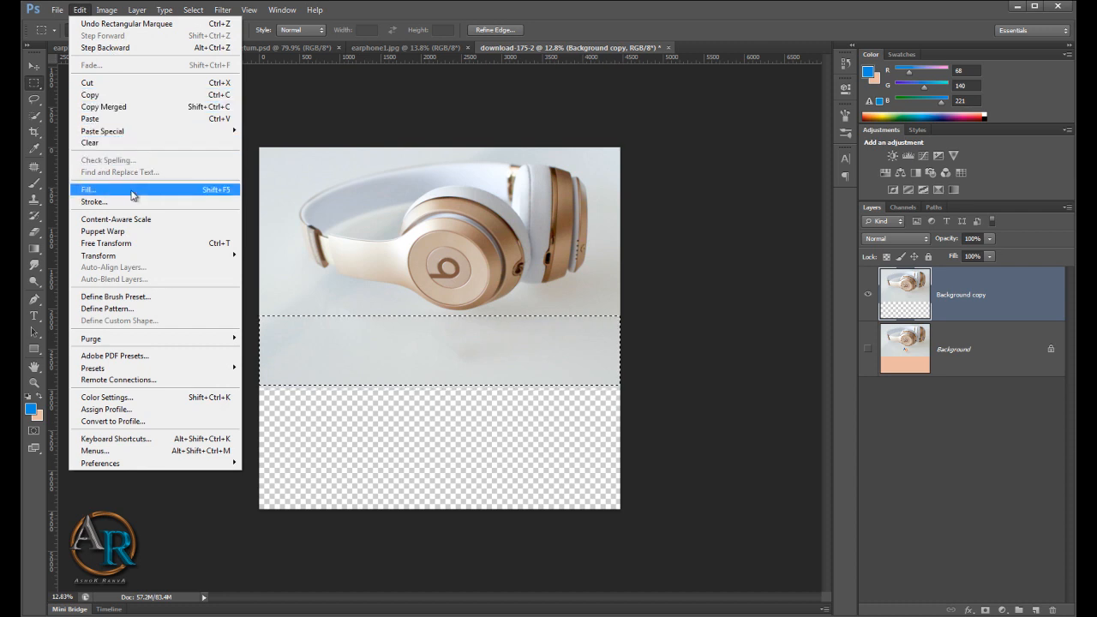
pyautogui.click(138, 220)
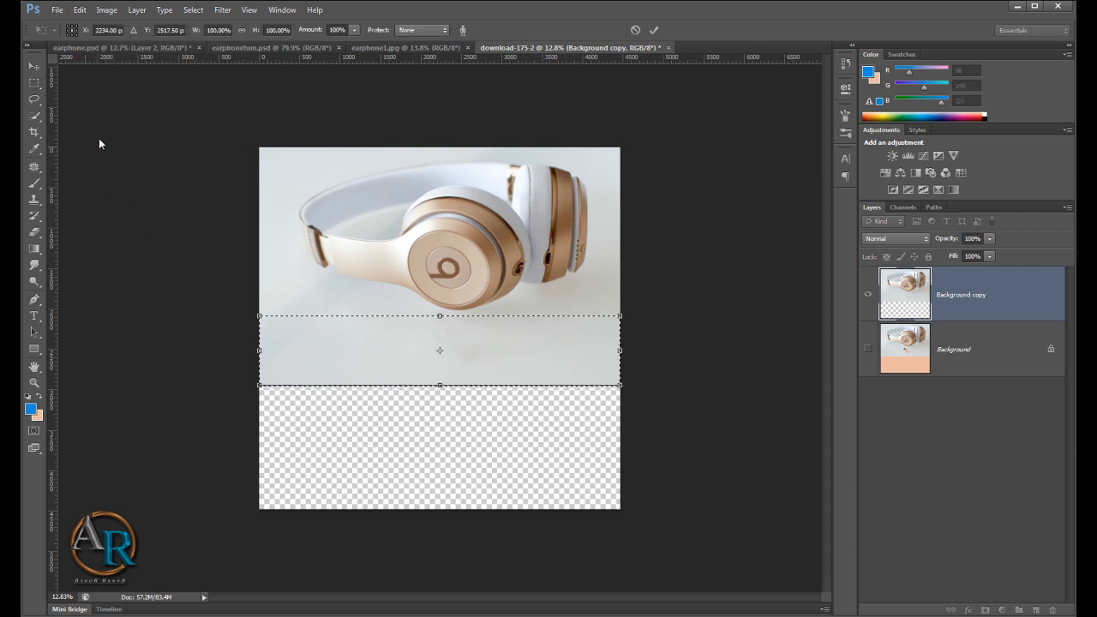
pyautogui.moveTo(440, 385); pyautogui.dragTo(440, 515)
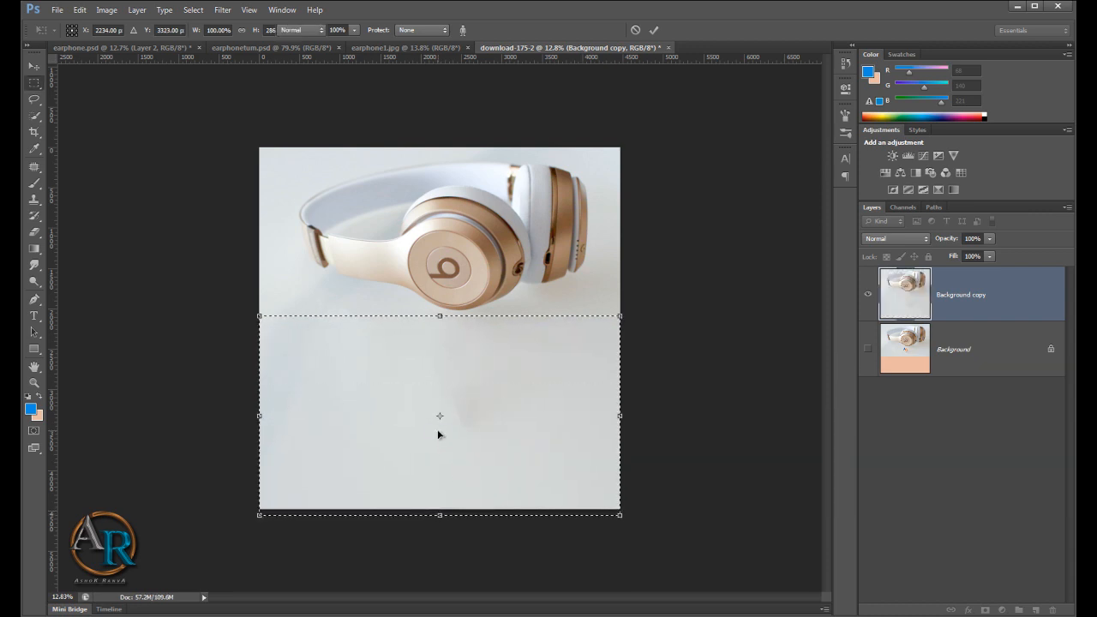
pyautogui.press('Return')
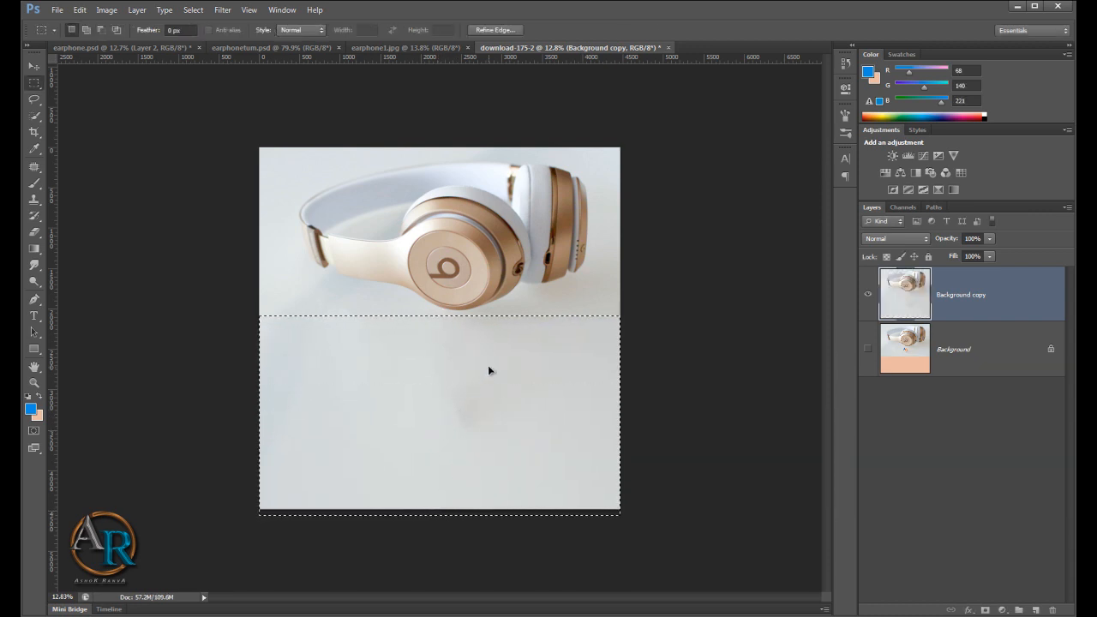
pyautogui.hotkey('ctrl', 'd')
pyautogui.scroll(-1, 515, 404)
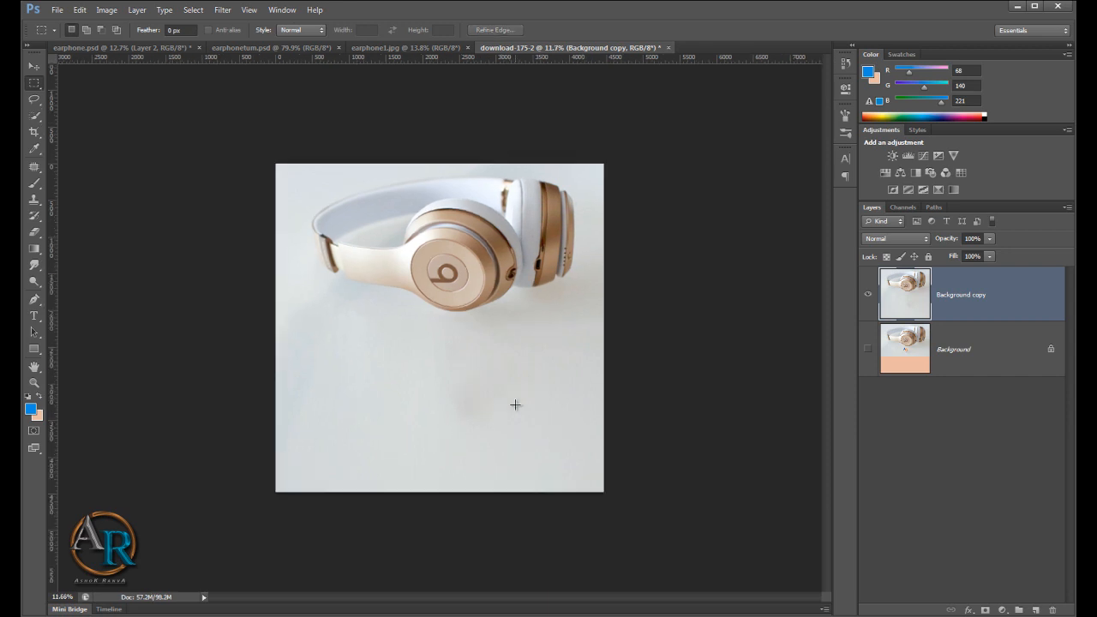
pyautogui.scroll(-1, 516, 404)
pyautogui.scroll(-2, 455, 394)
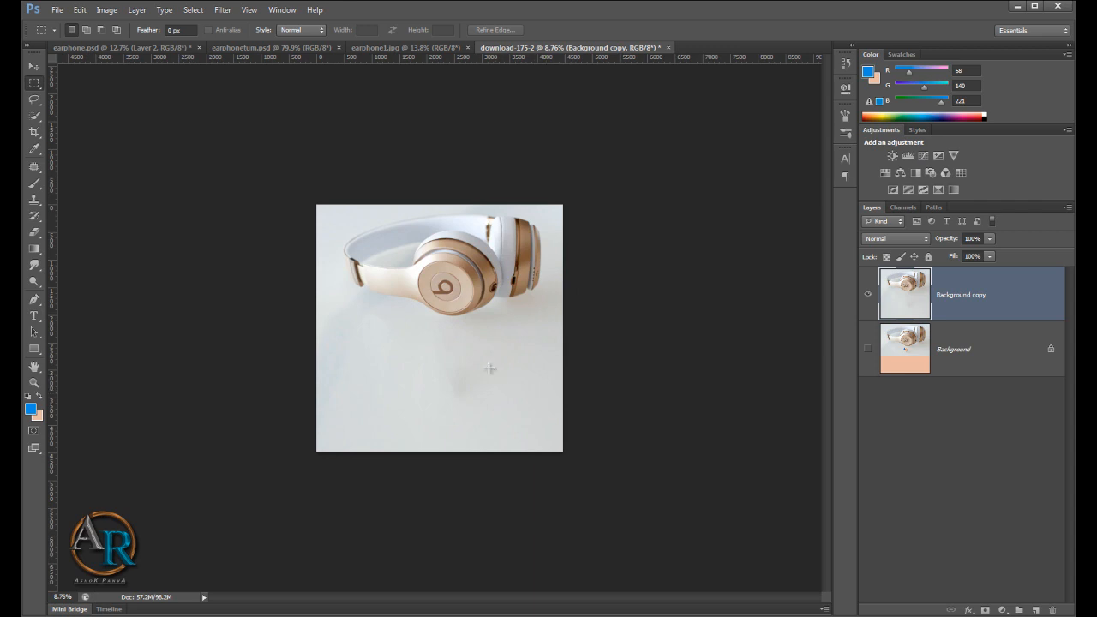
pyautogui.scroll(1, 484, 365)
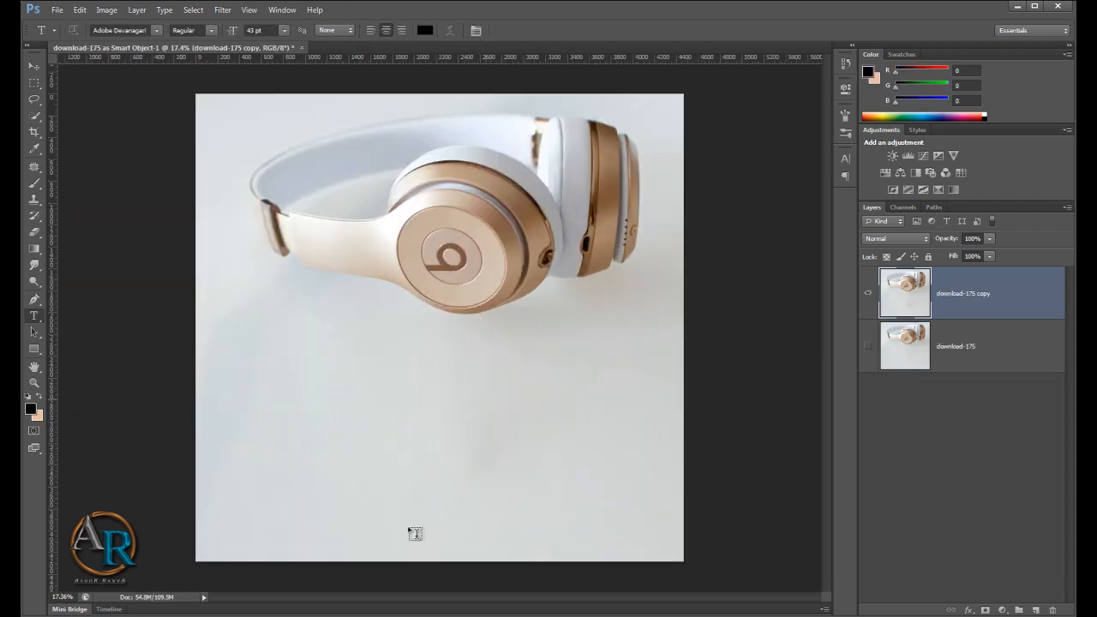
# Step: Copy the word 'dance' from the Notepad notes
pyautogui.hotkey('alt', 'Tab')
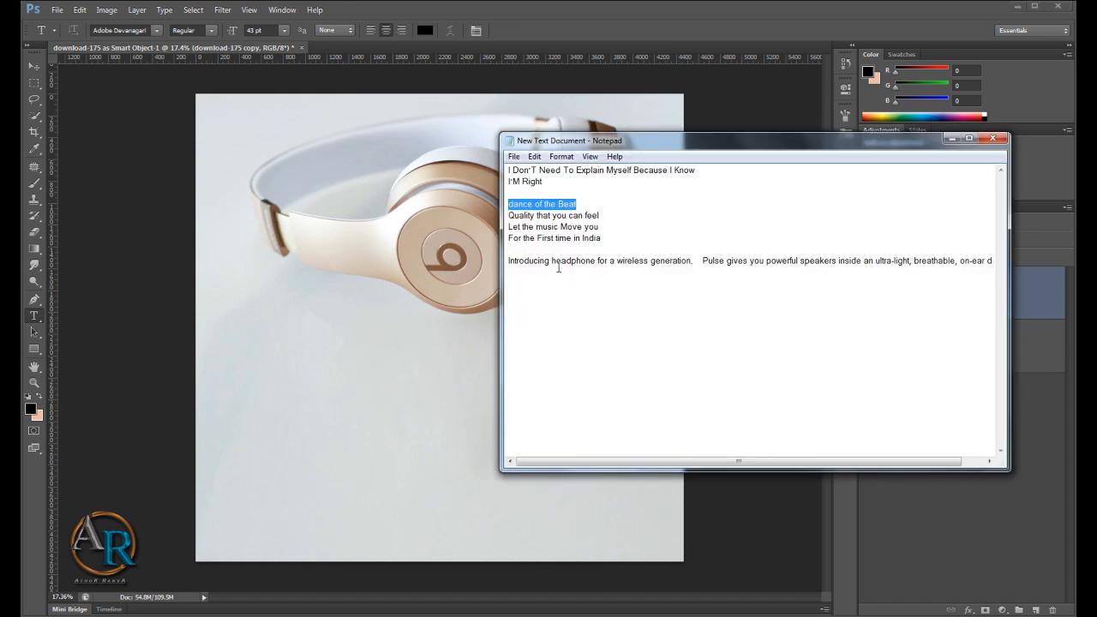
pyautogui.click(557, 204)
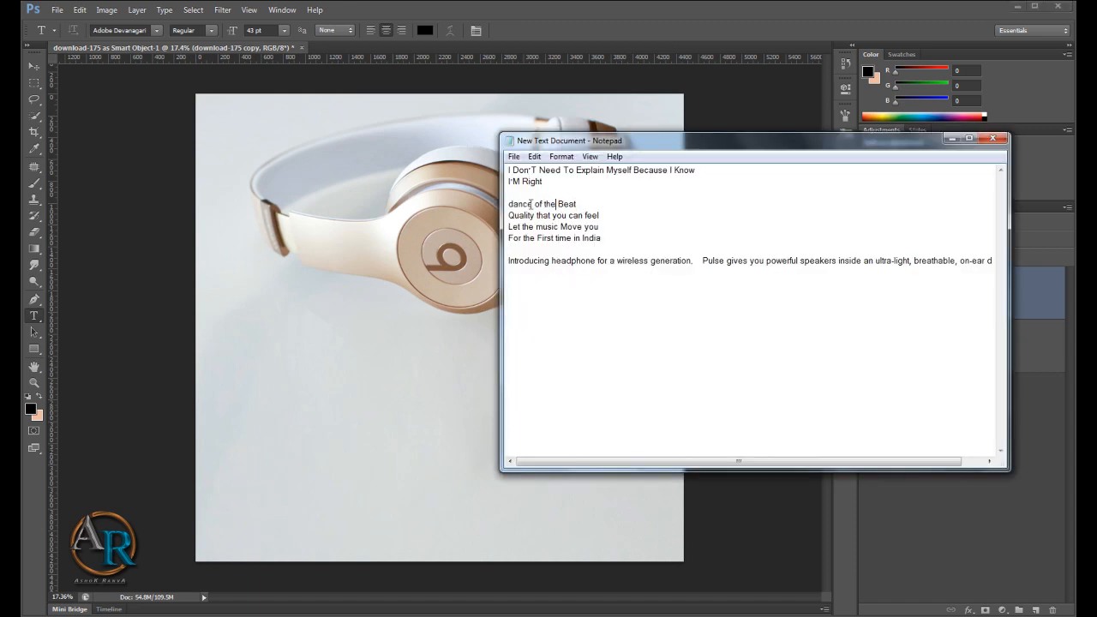
pyautogui.moveTo(532, 204); pyautogui.dragTo(506, 204)
pyautogui.rightClick(522, 206)
pyautogui.click(557, 242)
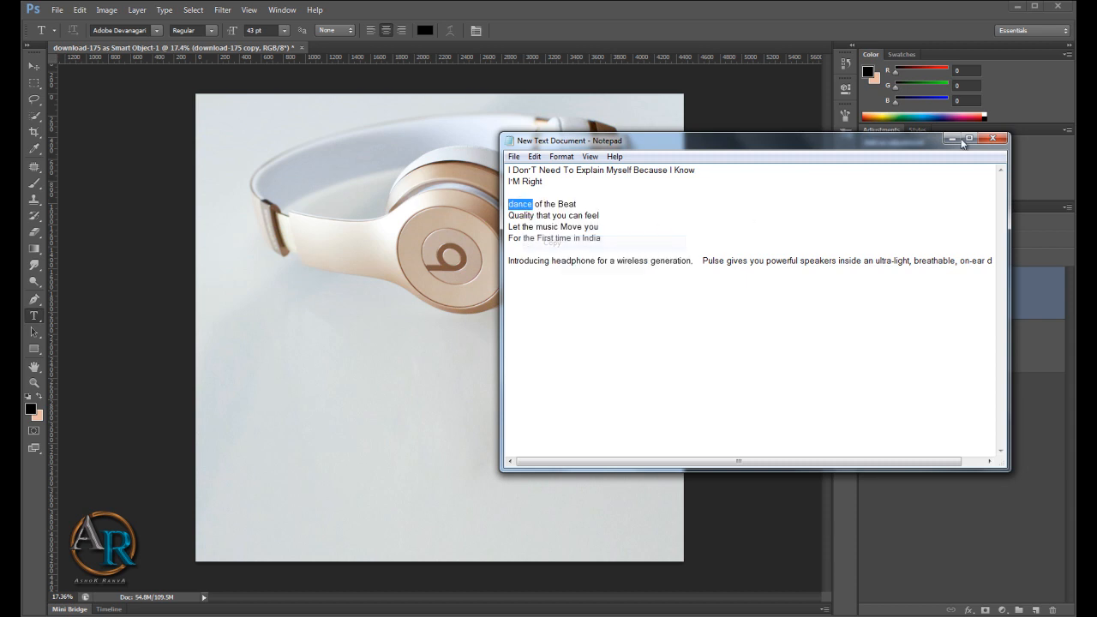
pyautogui.click(949, 139)
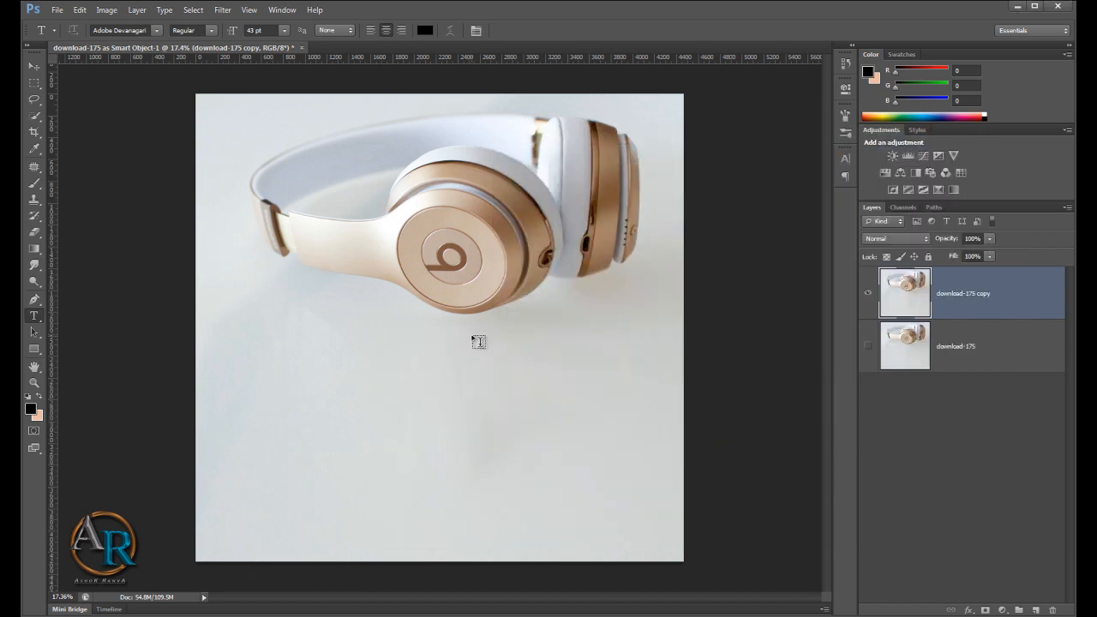
# Step: Paste DANCE into a widened text box below the headphones on a layer named dance
pyautogui.moveTo(472, 342); pyautogui.dragTo(542, 369)
pyautogui.rightClick(496, 351)
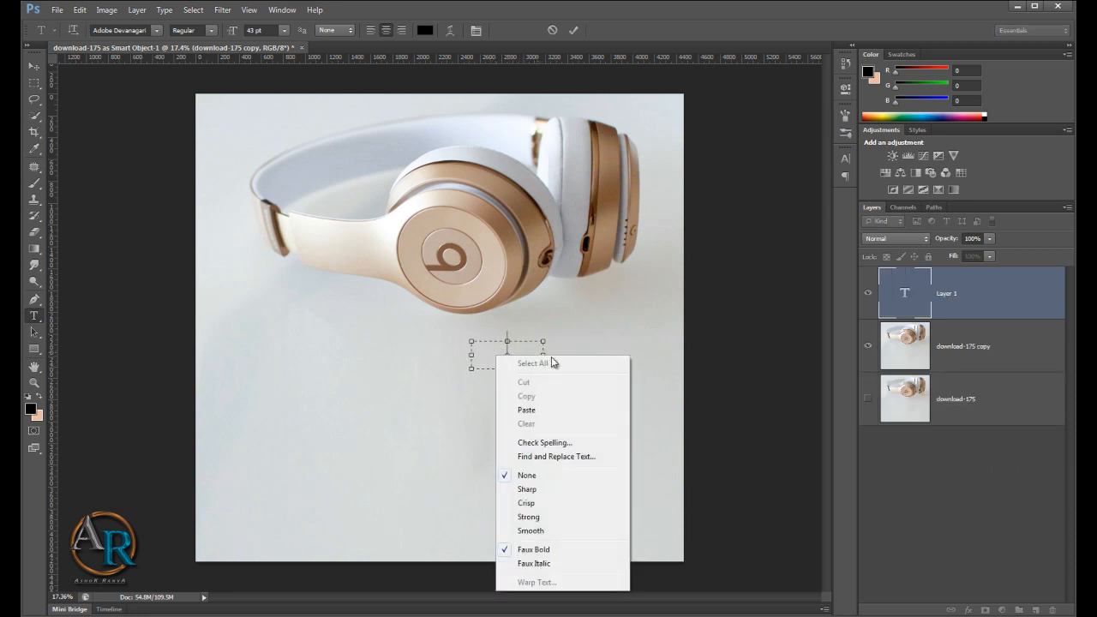
pyautogui.click(538, 412)
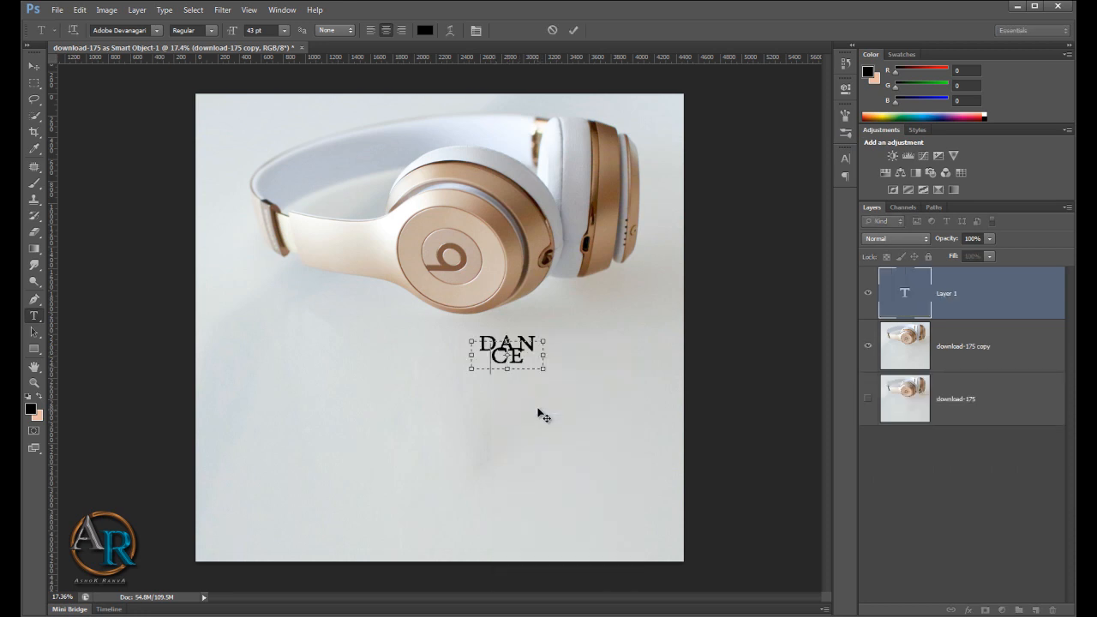
pyautogui.moveTo(543, 355); pyautogui.dragTo(574, 346)
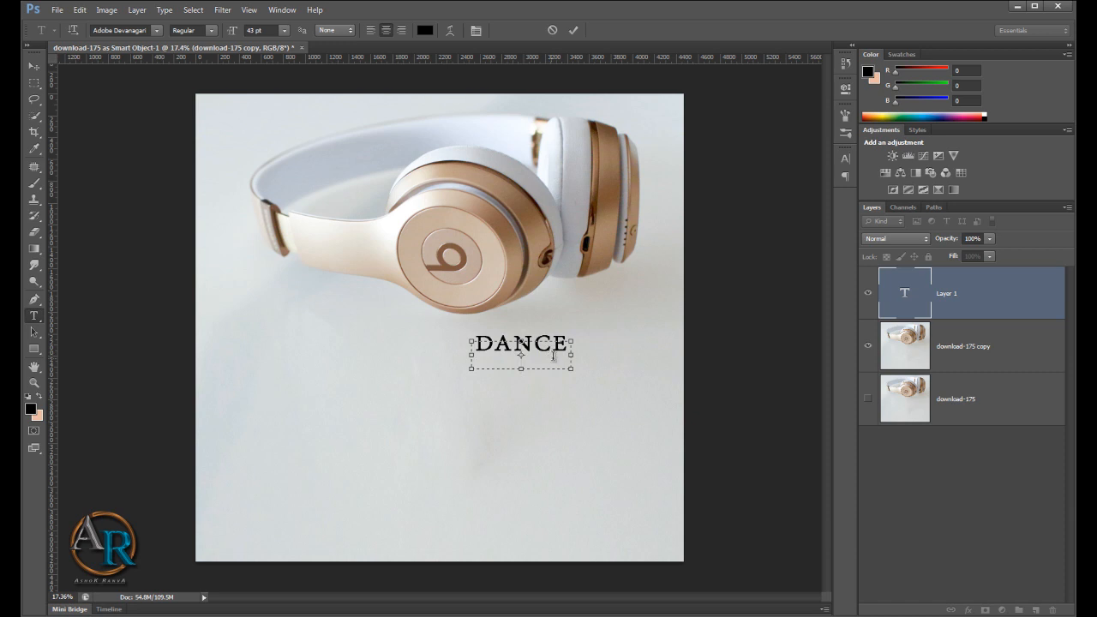
pyautogui.click(986, 309)
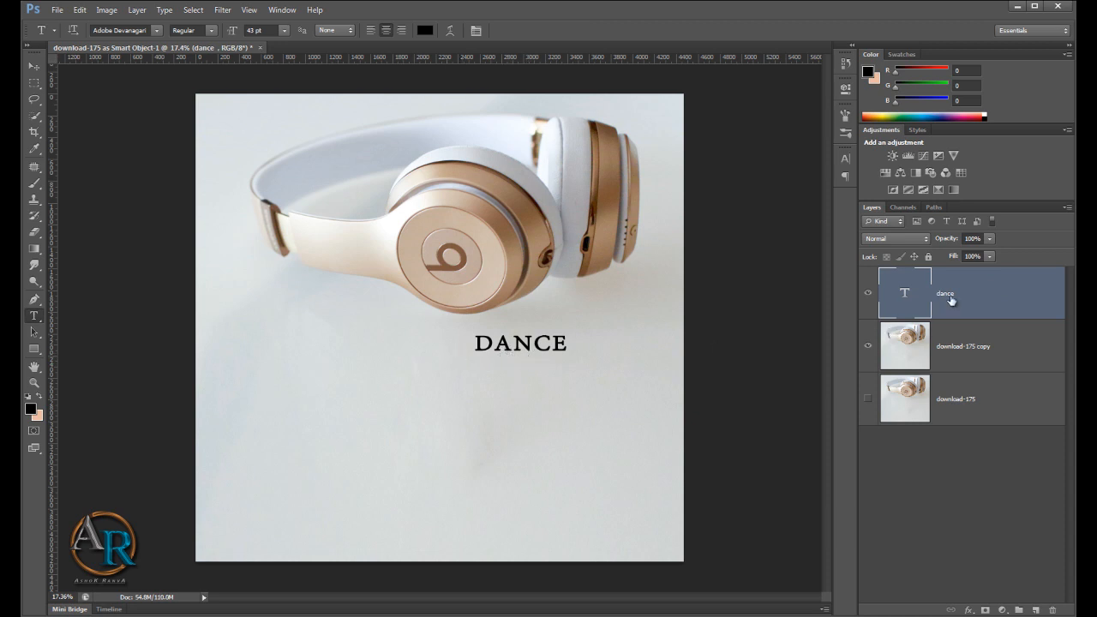
# Step: Shift the DANCE text slightly to the left
pyautogui.hotkey('ctrl', 't')
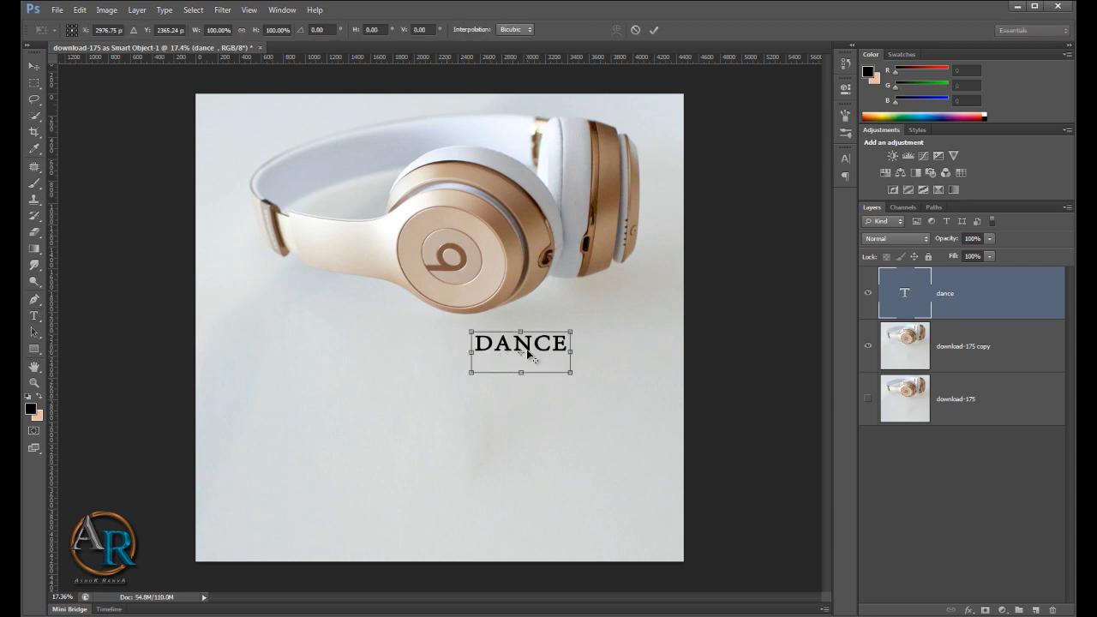
pyautogui.moveTo(542, 350); pyautogui.dragTo(512, 355)
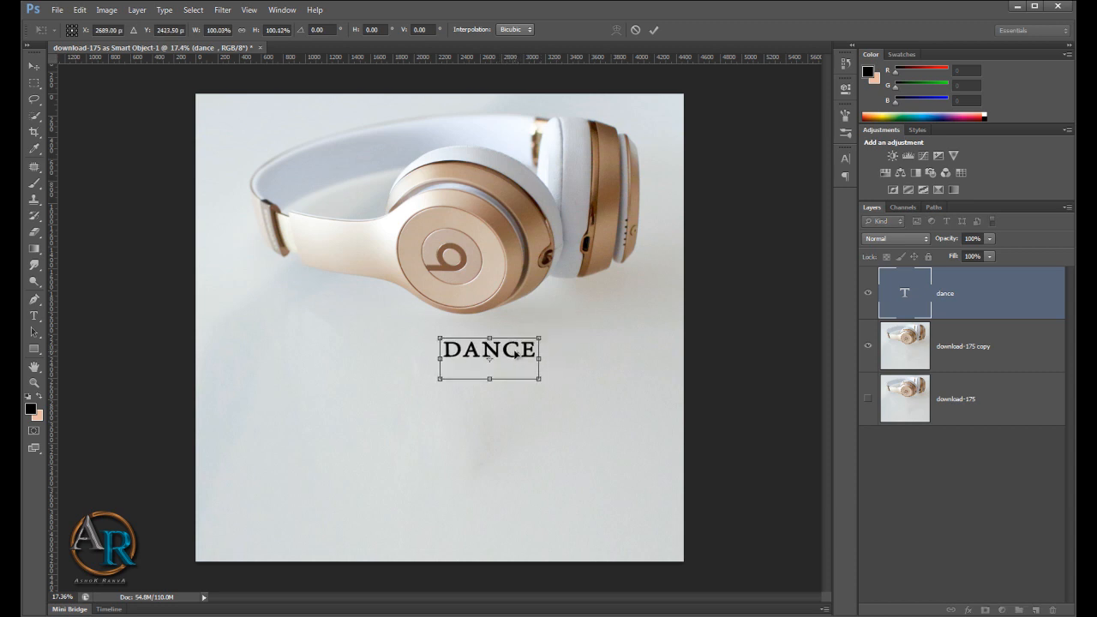
pyautogui.press('Return')
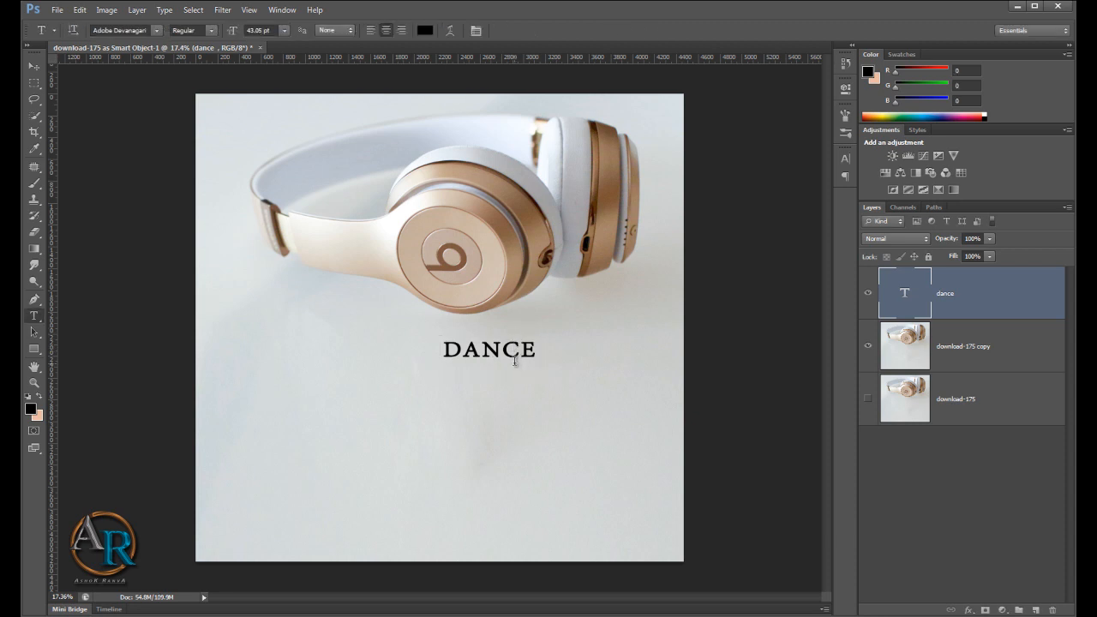
# Step: Copy the words 'of the Beat' from the Notepad notes
pyautogui.hotkey('alt', 'Tab')
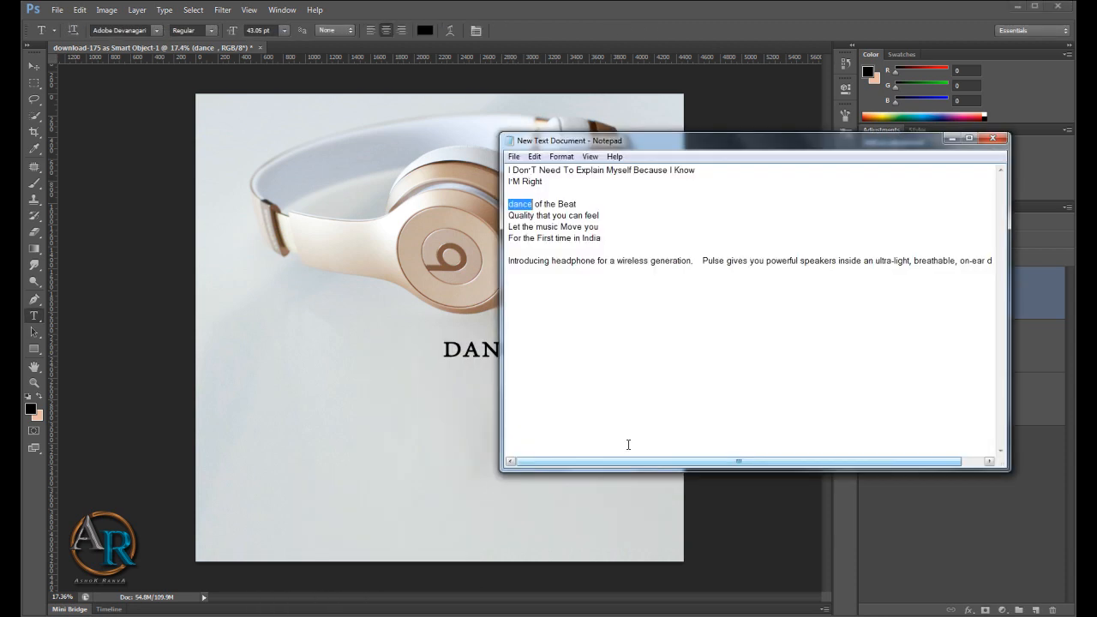
pyautogui.click(541, 202)
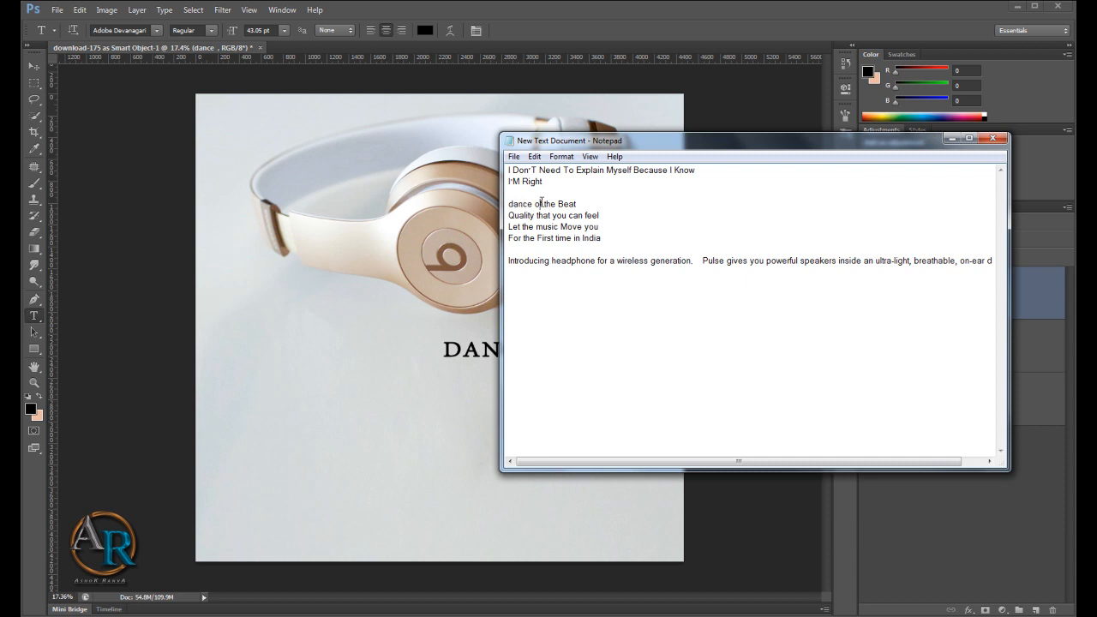
pyautogui.moveTo(536, 203); pyautogui.dragTo(580, 202)
pyautogui.click(949, 141)
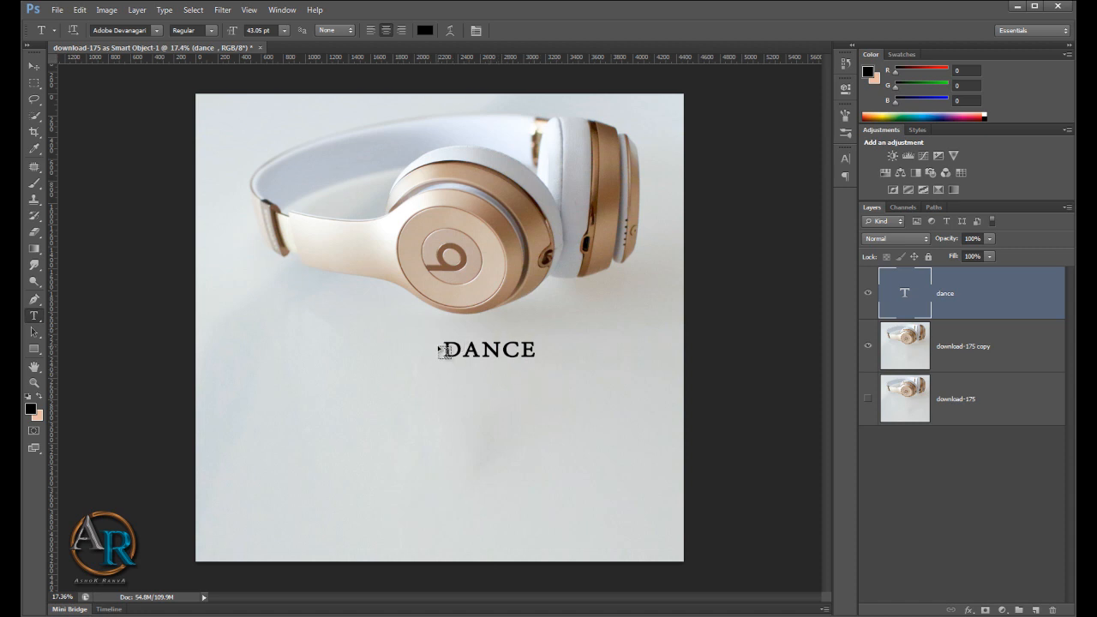
# Step: Place a vertical guide at DANCE's left edge and select the dance layer
pyautogui.moveTo(54, 341); pyautogui.dragTo(443, 369)
pyautogui.click(451, 363)
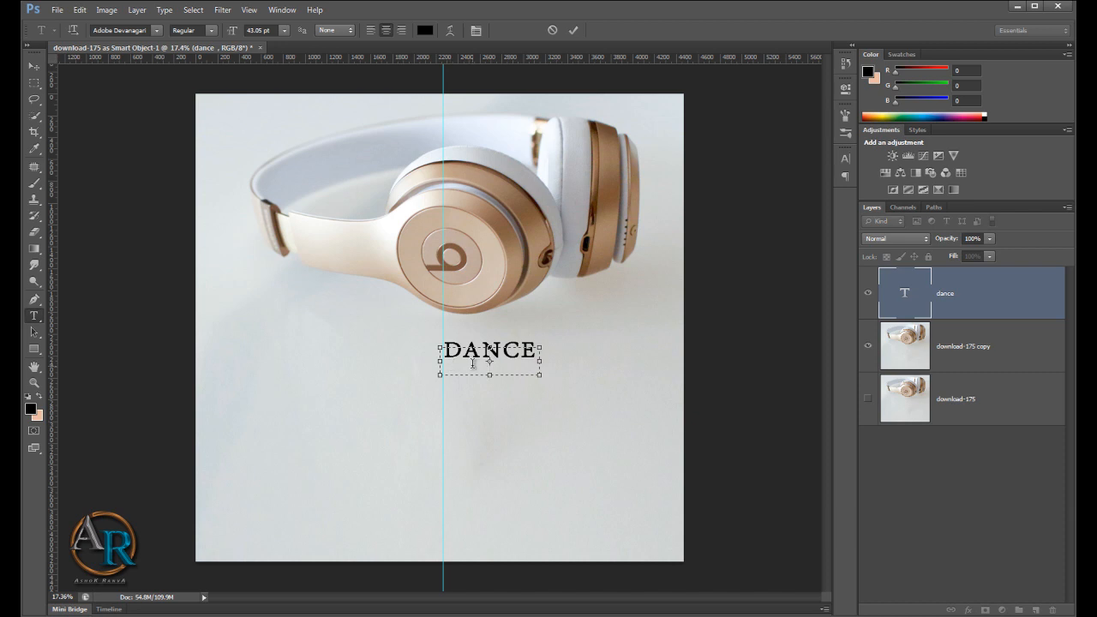
pyautogui.click(969, 342)
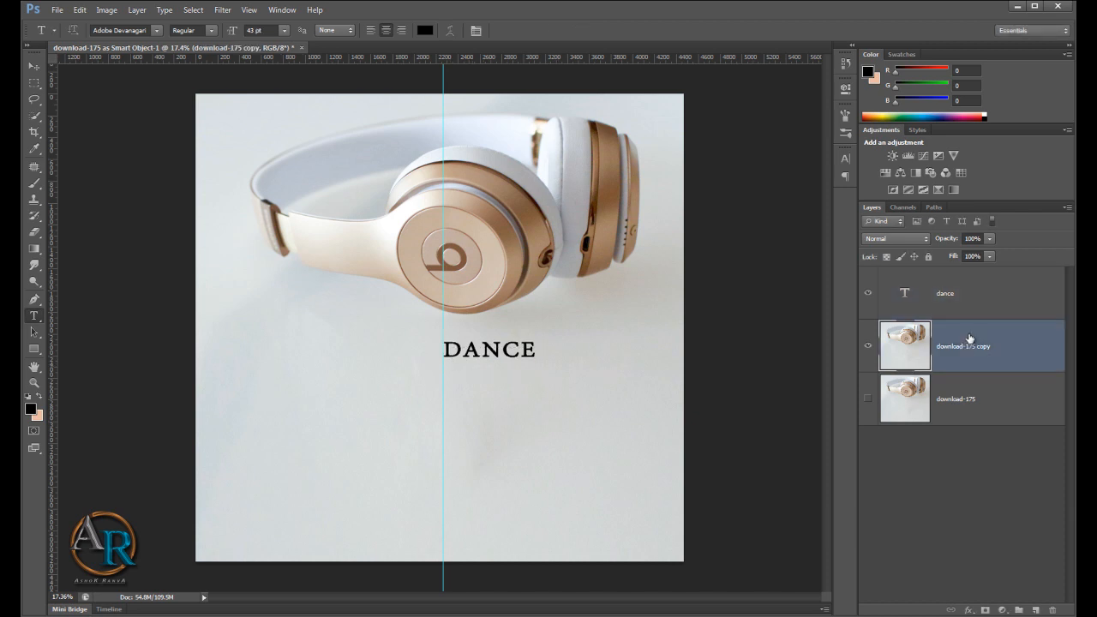
pyautogui.click(972, 299)
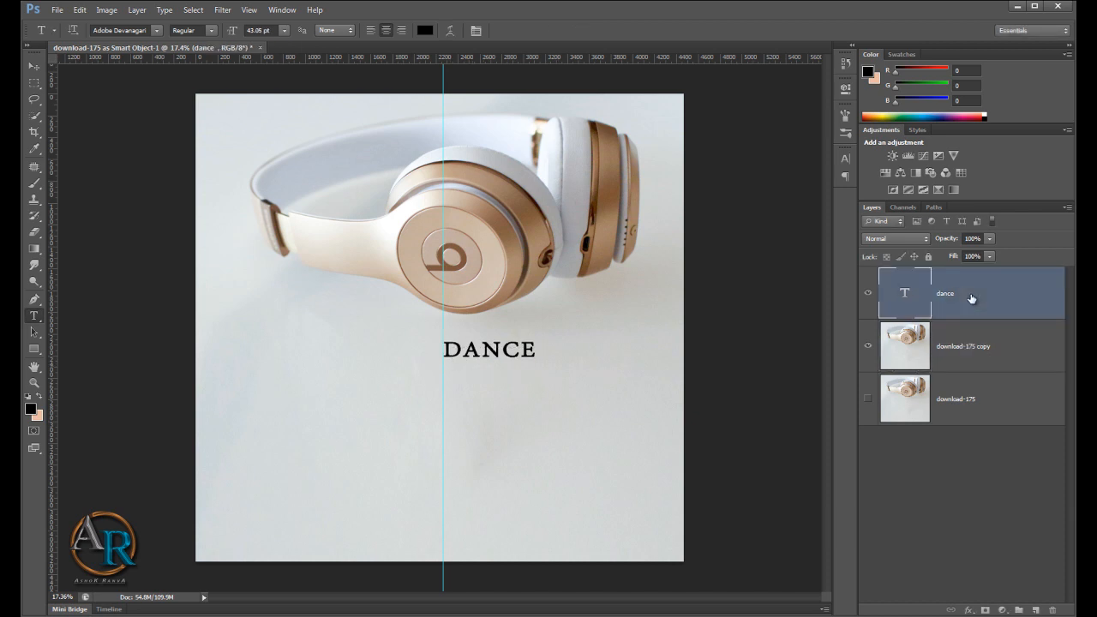
pyautogui.click(967, 330)
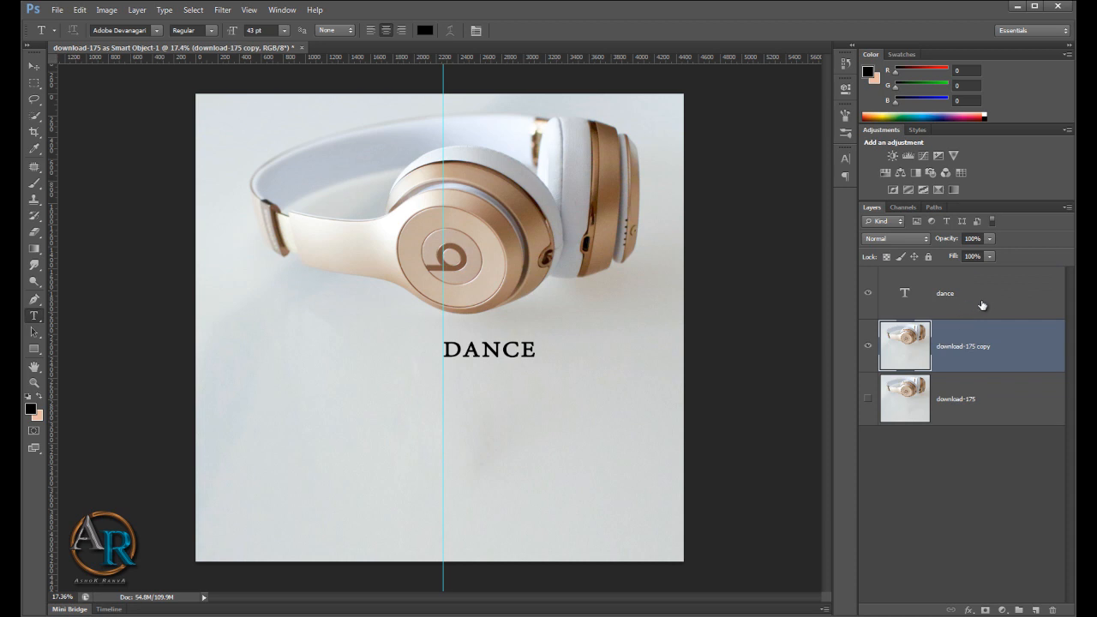
pyautogui.click(983, 306)
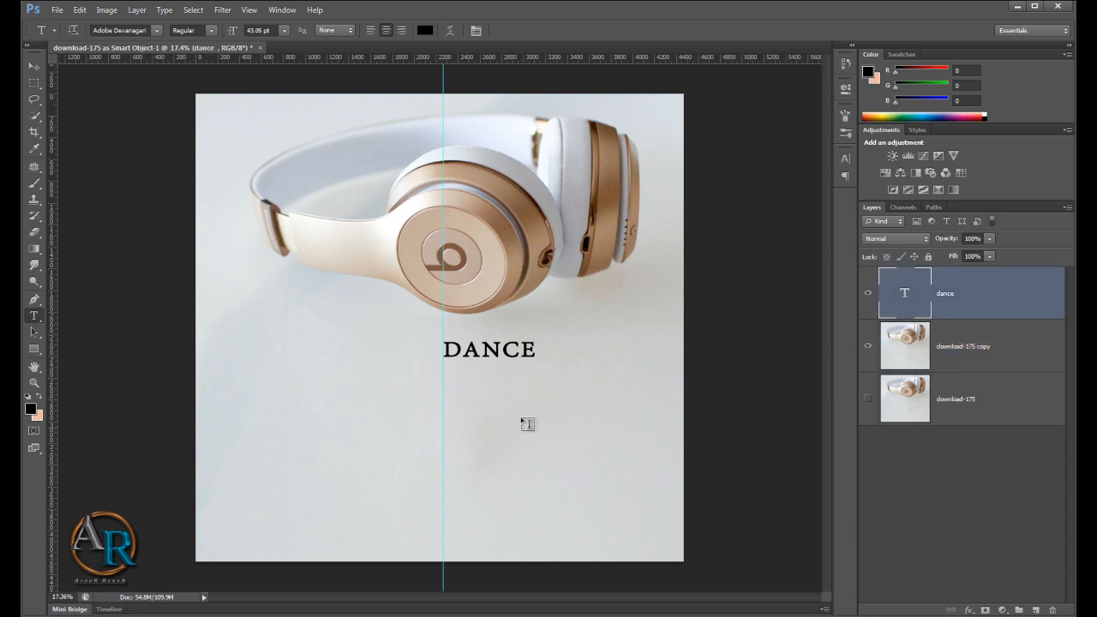
# Step: Paste OF THE BEAT as a new line under DANCE at the guide, then select BEAT
pyautogui.click(448, 374)
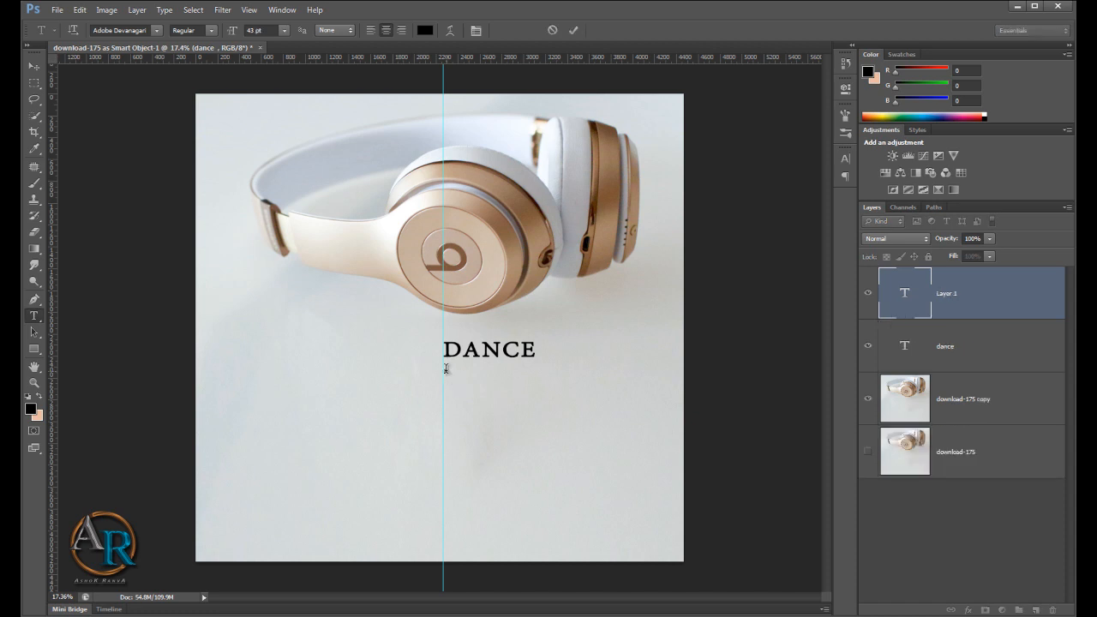
pyautogui.rightClick(446, 373)
pyautogui.click(495, 427)
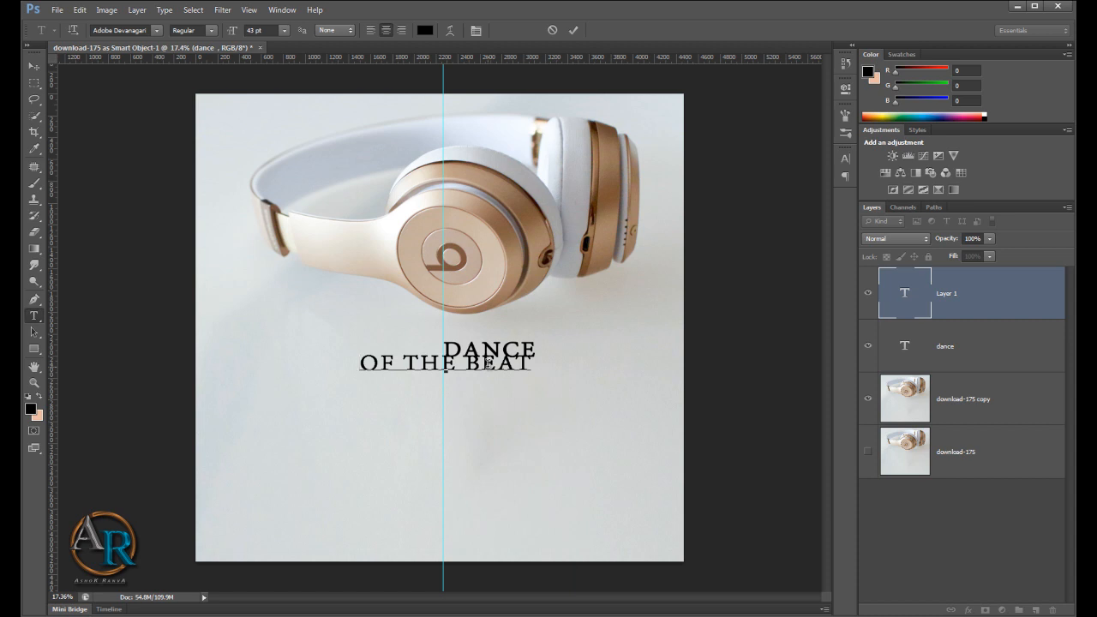
pyautogui.moveTo(488, 365); pyautogui.dragTo(571, 373)
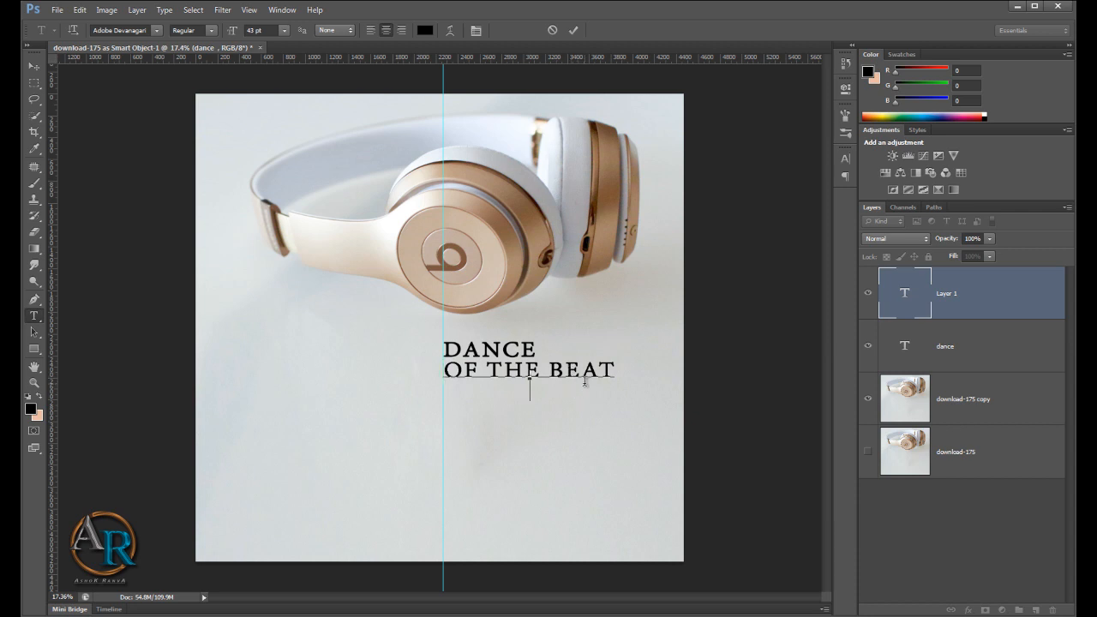
pyautogui.click(962, 333)
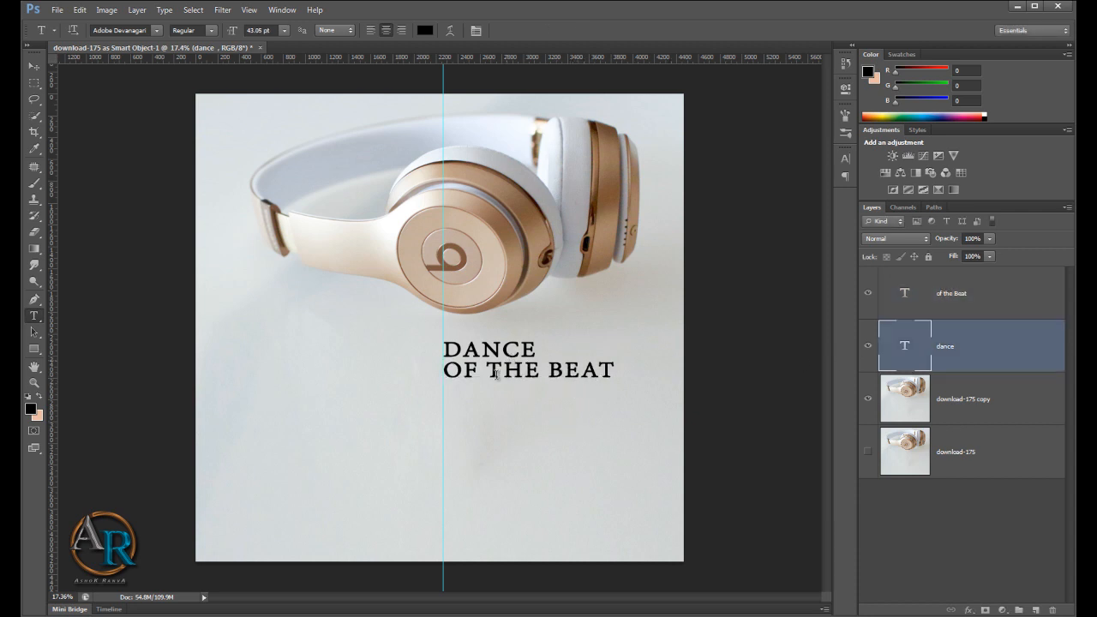
pyautogui.click(551, 372)
pyautogui.moveTo(552, 367); pyautogui.dragTo(625, 372)
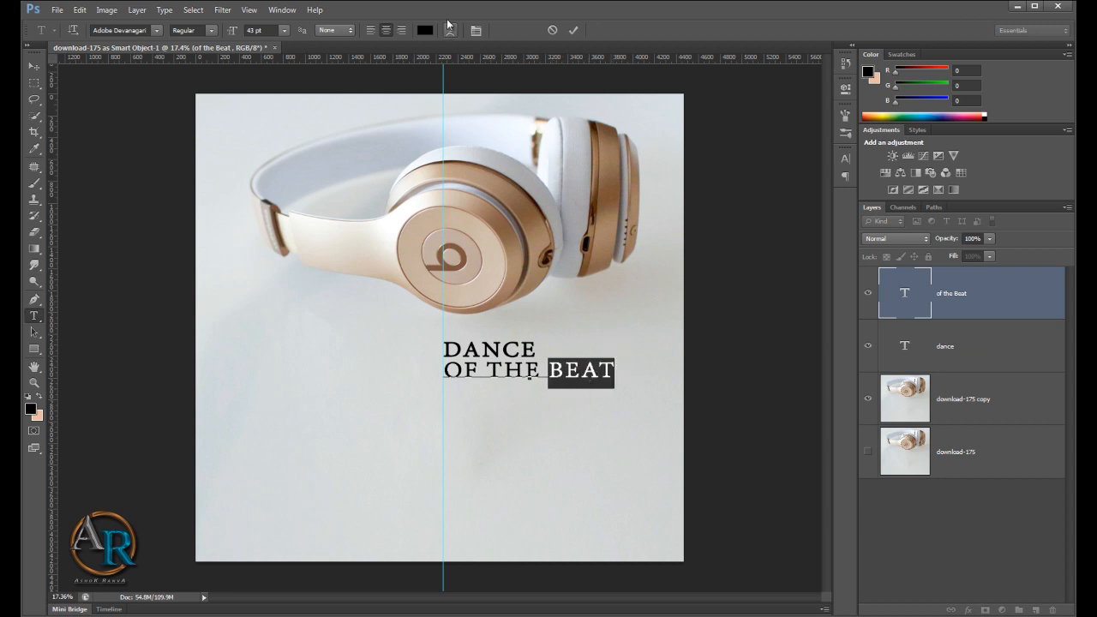
# Step: Colour BEAT gold-brown #8e795a, sampled from the headphones, via the Character panel
pyautogui.click(476, 30)
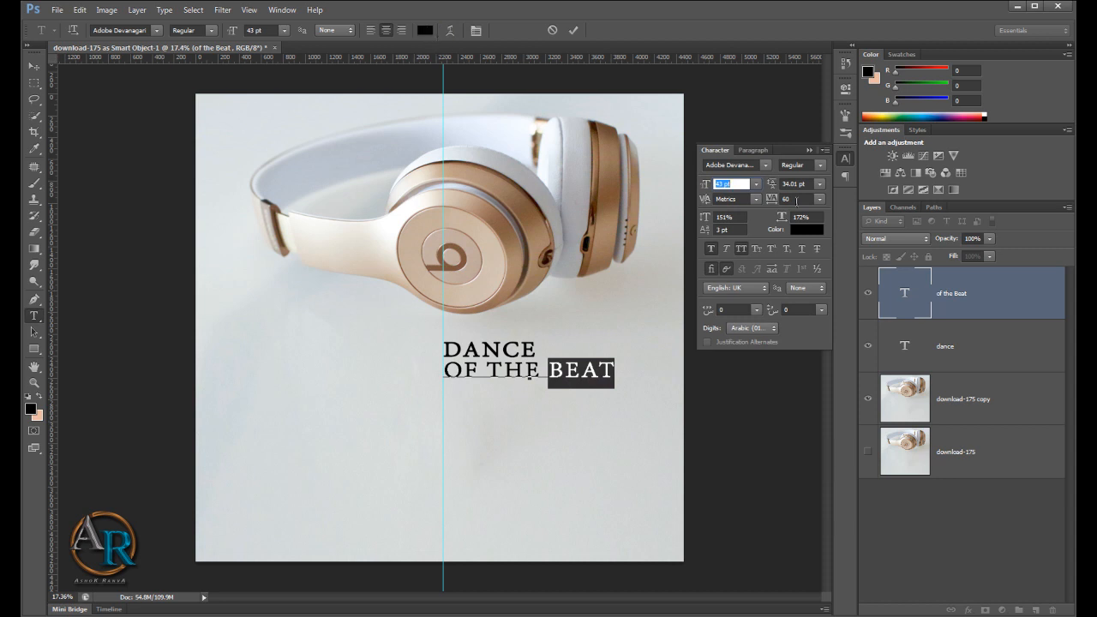
pyautogui.click(805, 231)
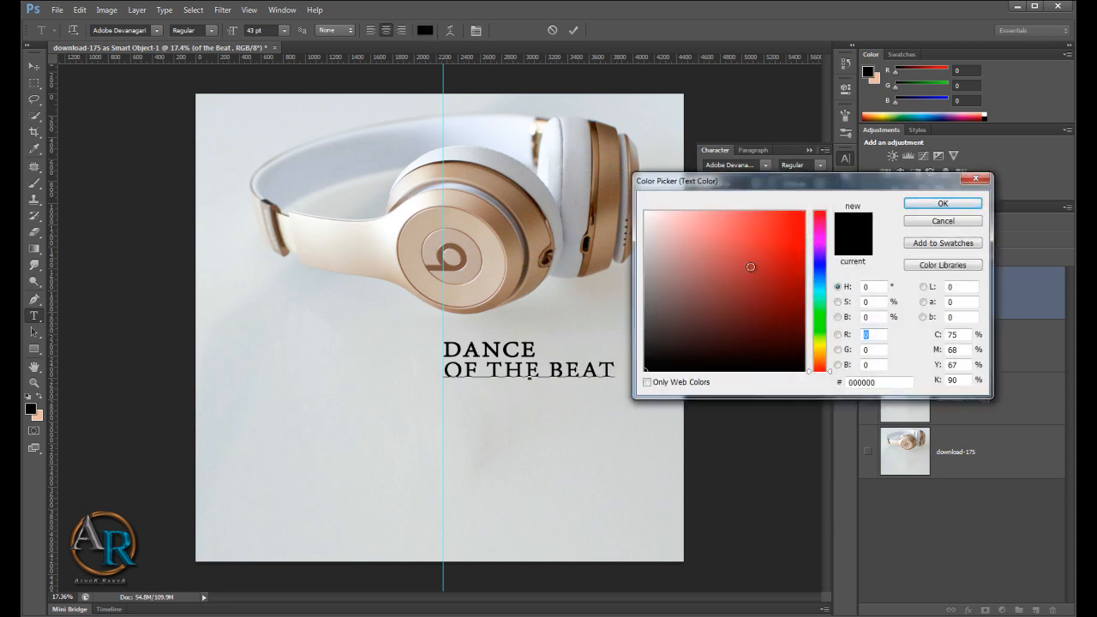
pyautogui.click(780, 209)
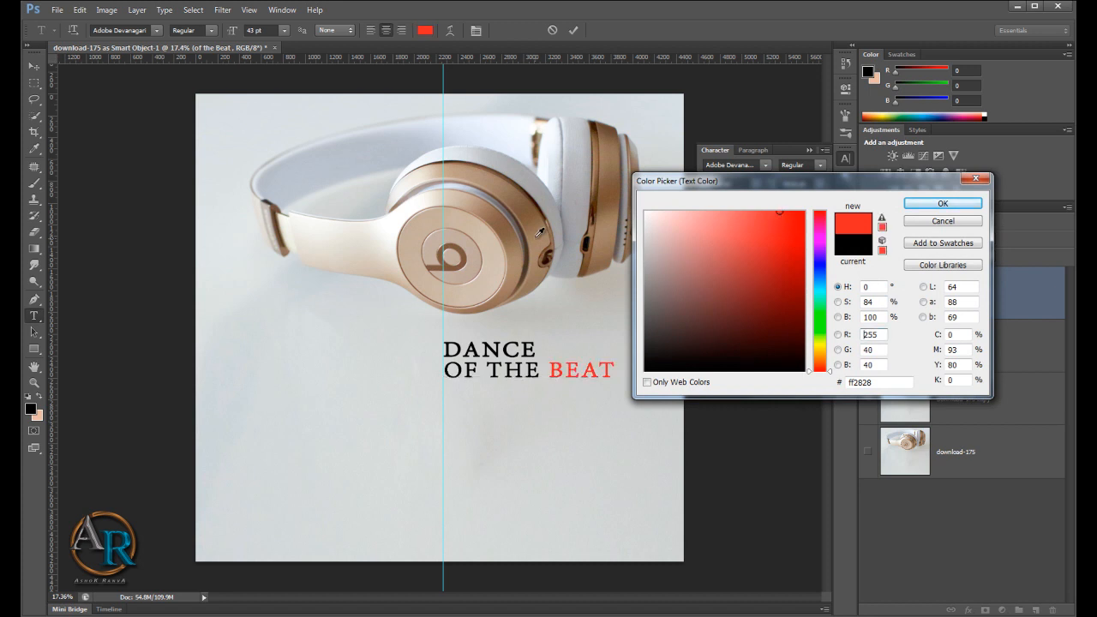
pyautogui.click(502, 241)
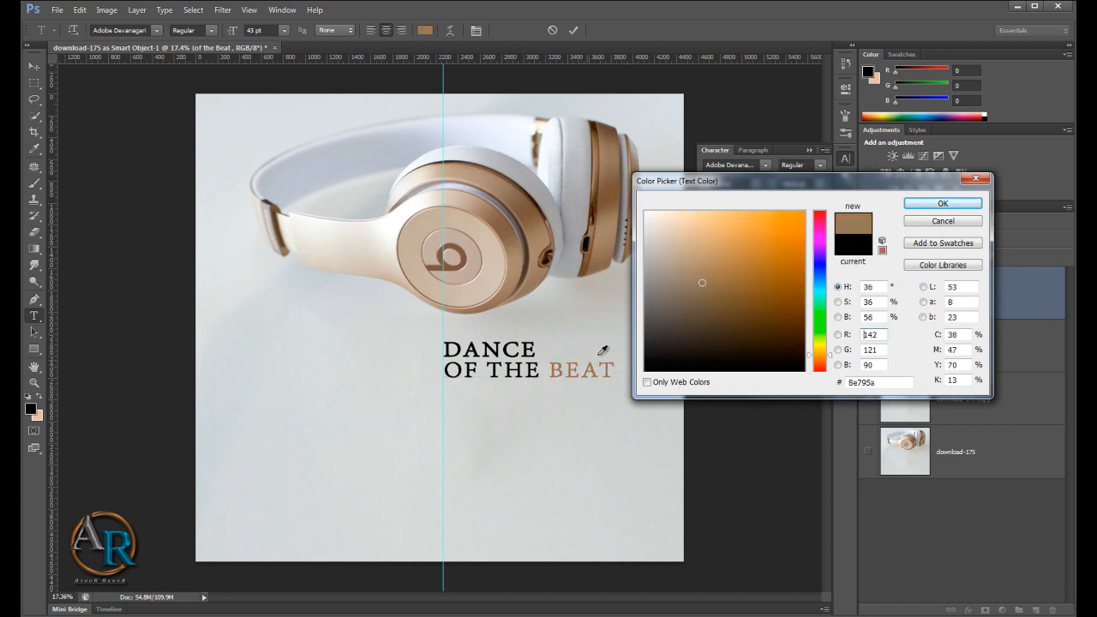
pyautogui.click(943, 203)
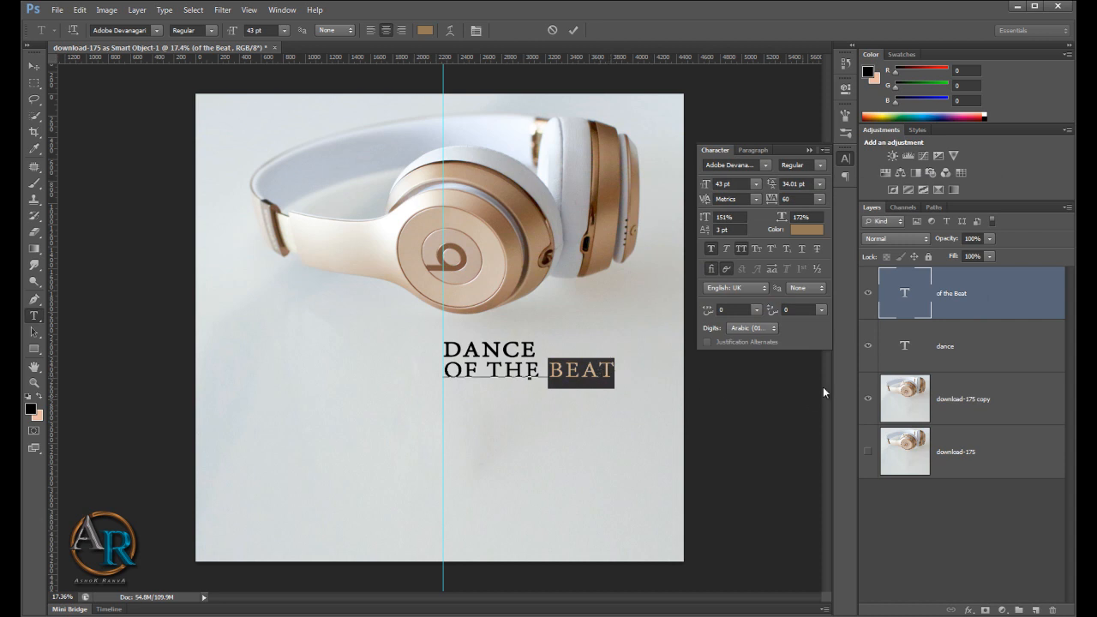
pyautogui.click(972, 347)
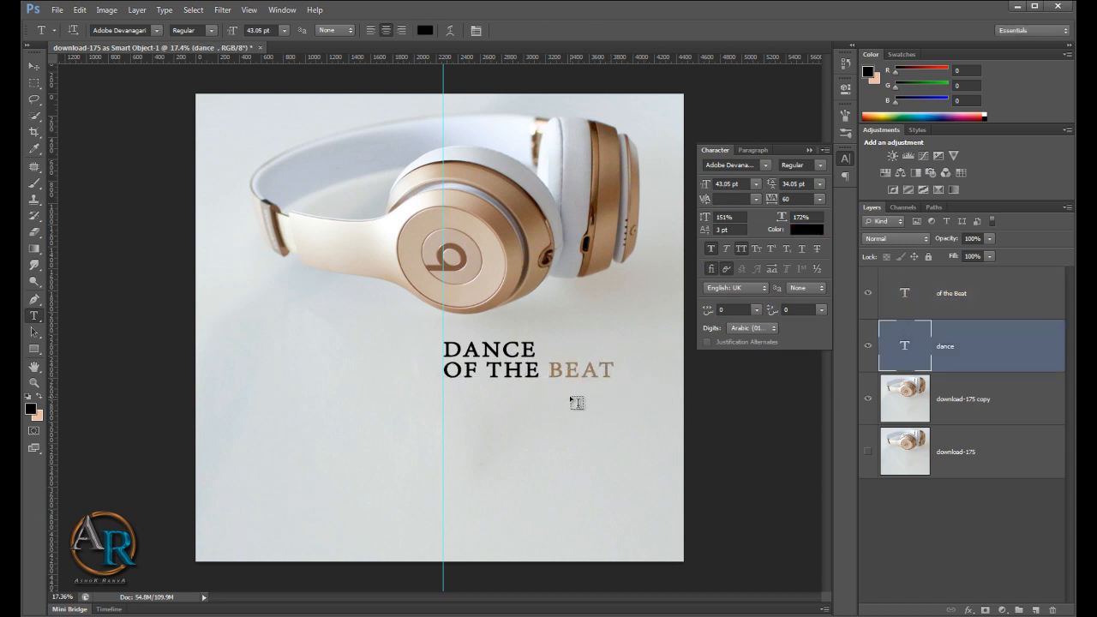
pyautogui.click(811, 150)
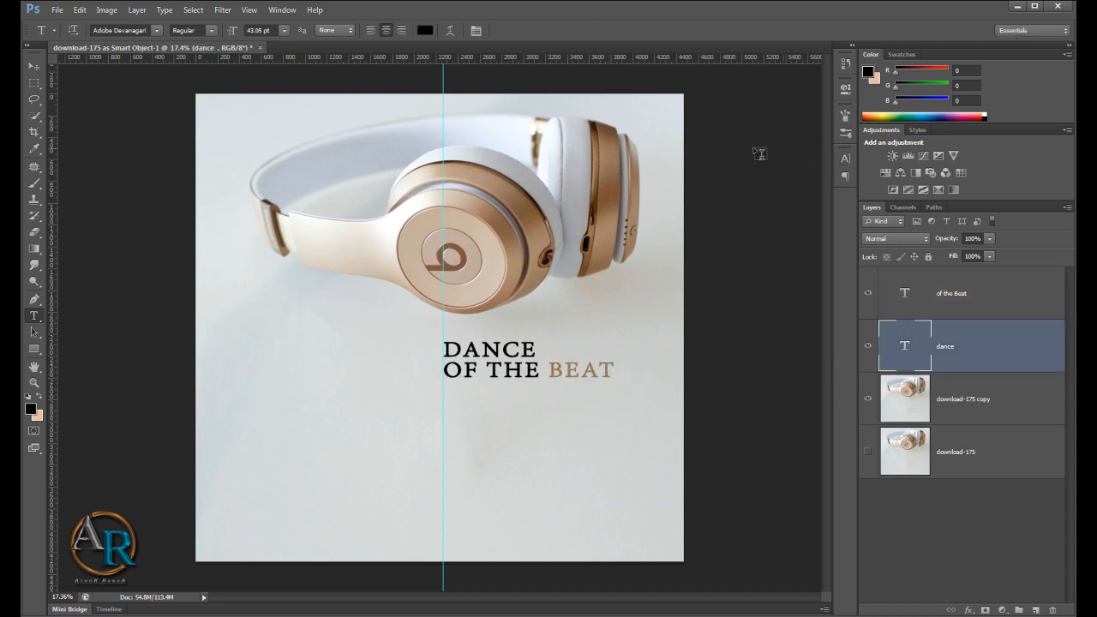
pyautogui.scroll(1, 633, 288)
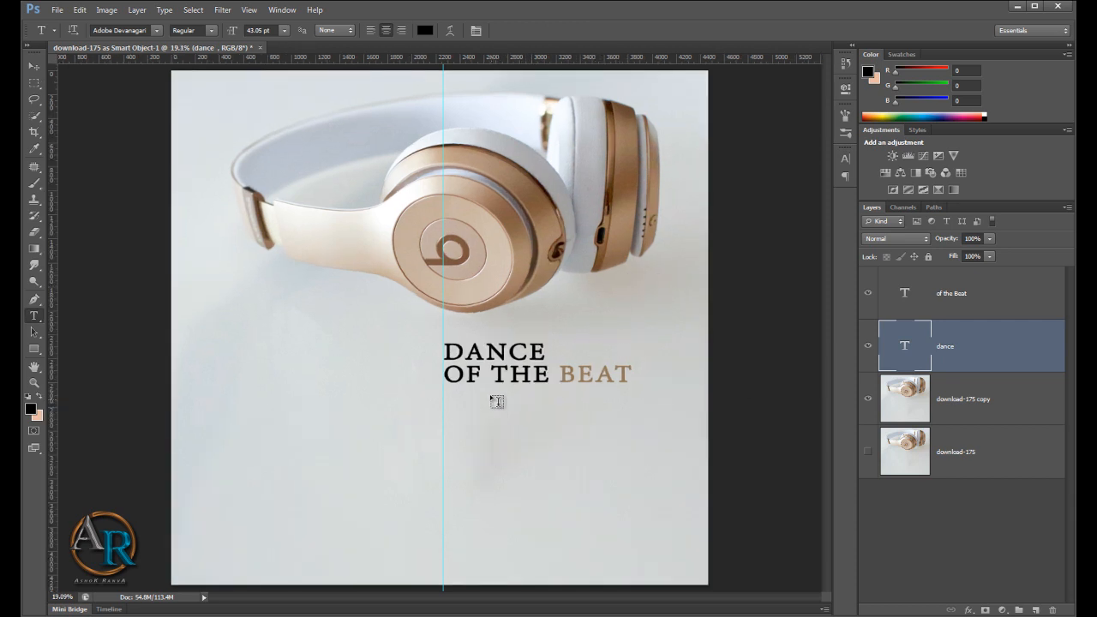
pyautogui.click(480, 375)
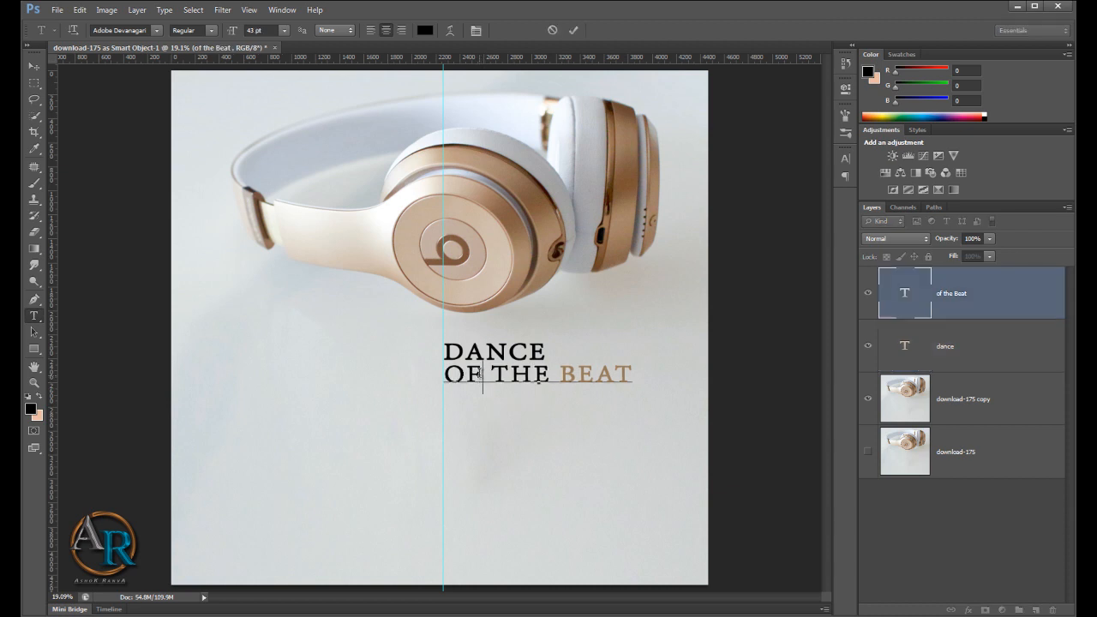
# Step: Replace the F in OF with N so the line reads ON THE BEAT
pyautogui.press('BackSpace')
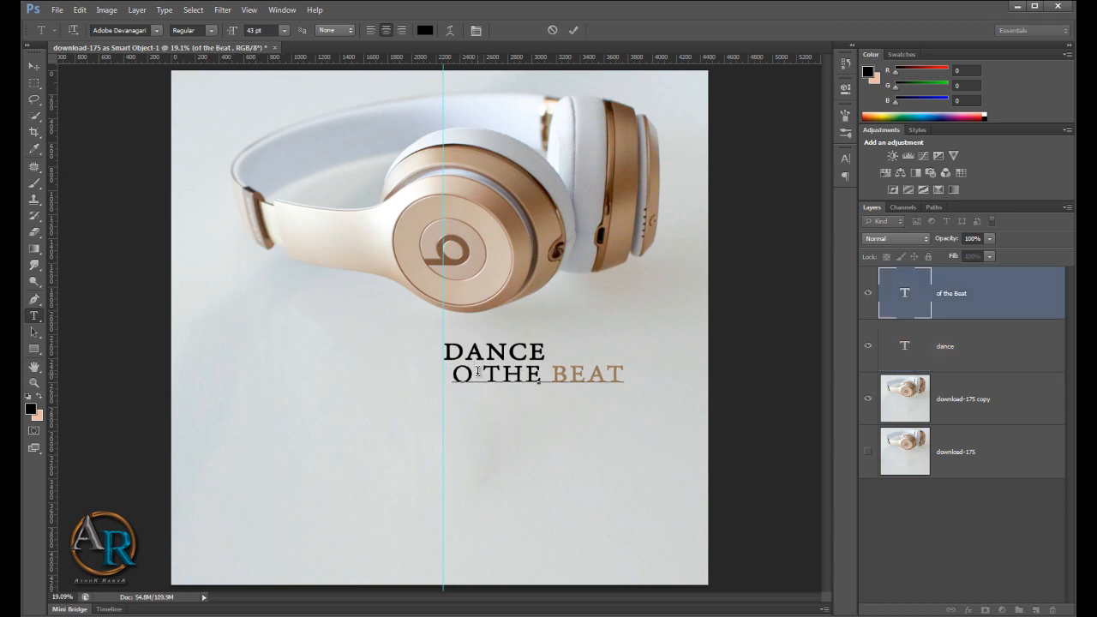
pyautogui.write('N')
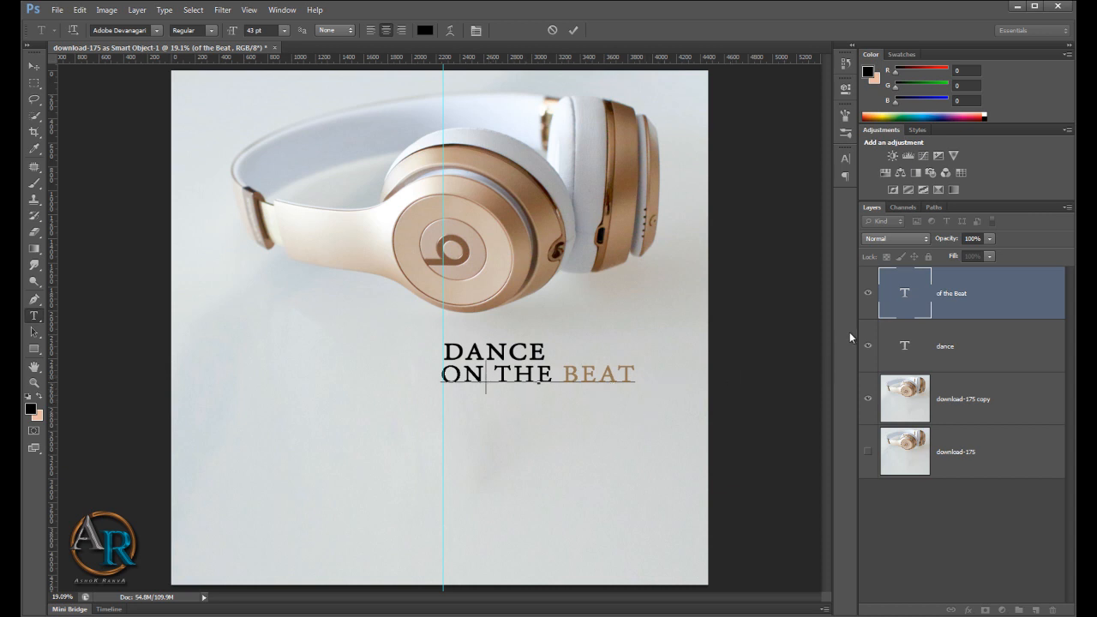
pyautogui.click(959, 341)
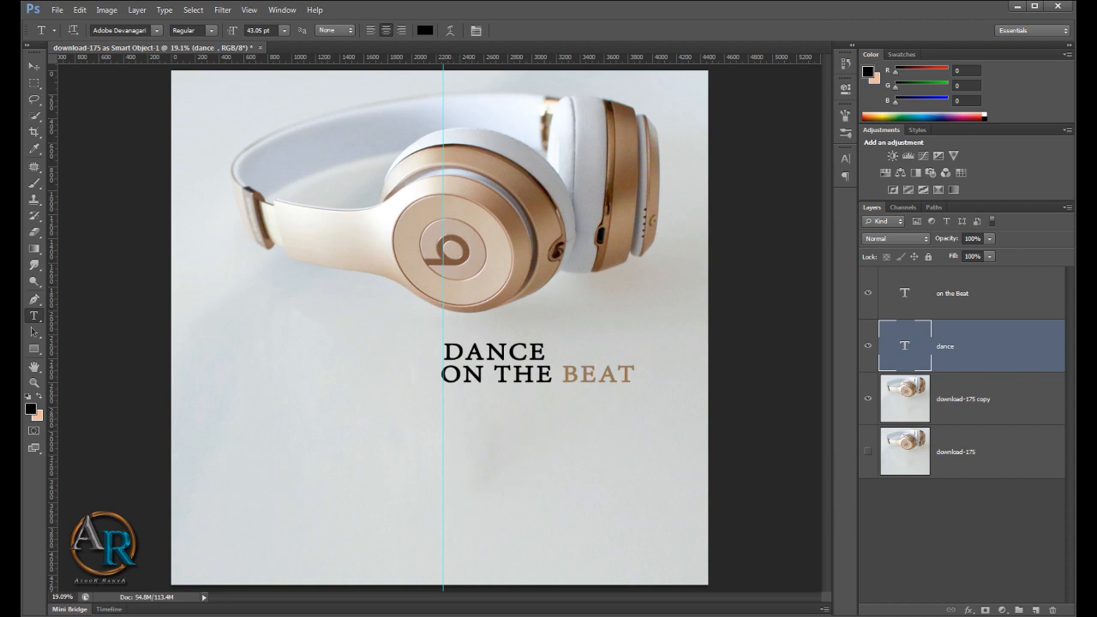
# Step: Copy the 'Introducing headphone for a wireless generation' line and draw a paragraph box under ON THE BEAT
pyautogui.hotkey('alt', 'Tab')
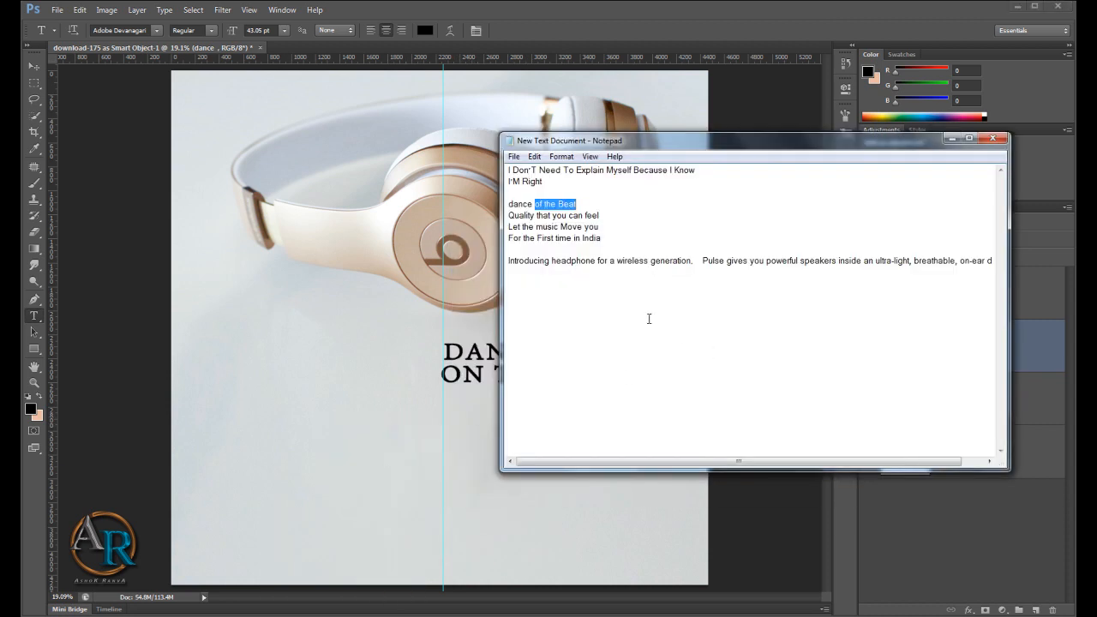
pyautogui.click(548, 259)
pyautogui.moveTo(508, 261); pyautogui.dragTo(1002, 263)
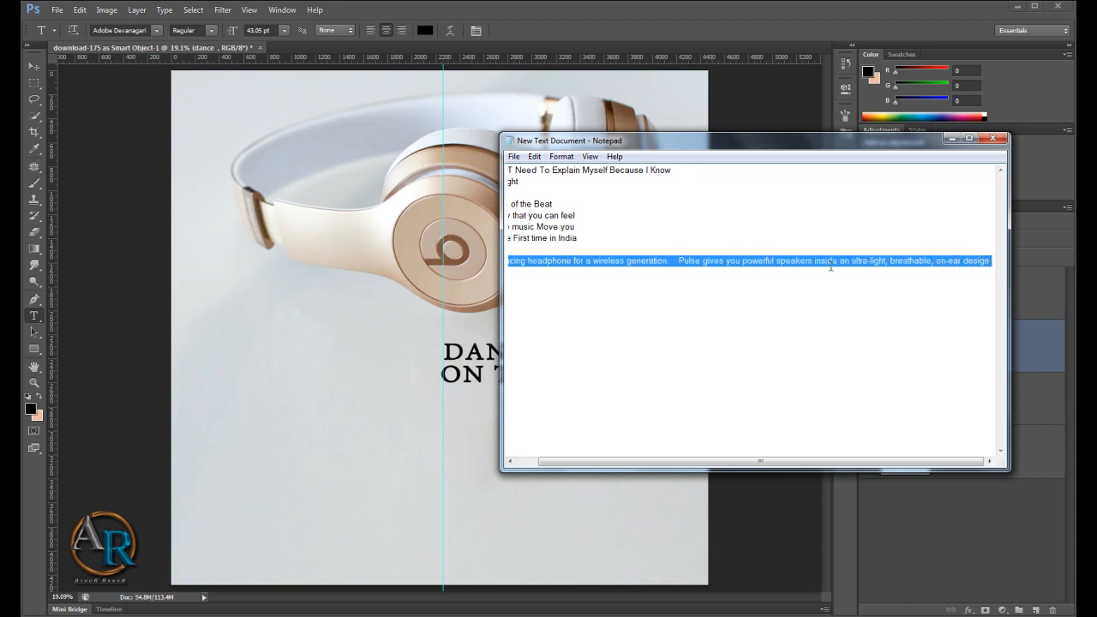
pyautogui.hotkey('alt', 'Tab')
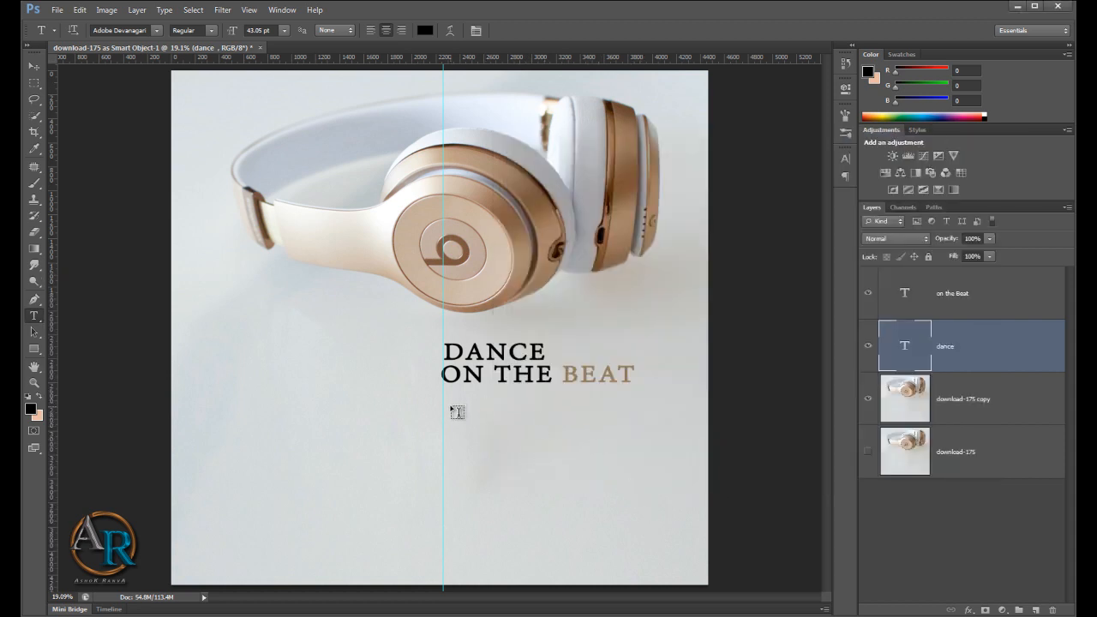
pyautogui.moveTo(450, 407); pyautogui.dragTo(658, 489)
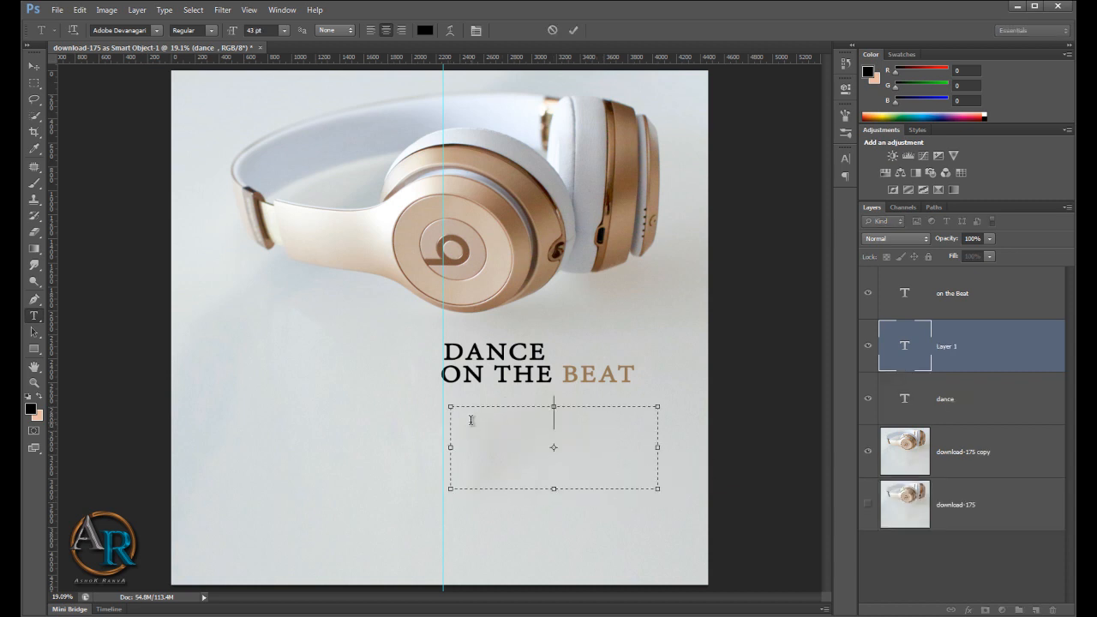
# Step: Paste the product description and set it to 16 pt mixed case
pyautogui.hotkey('ctrl', 'v')
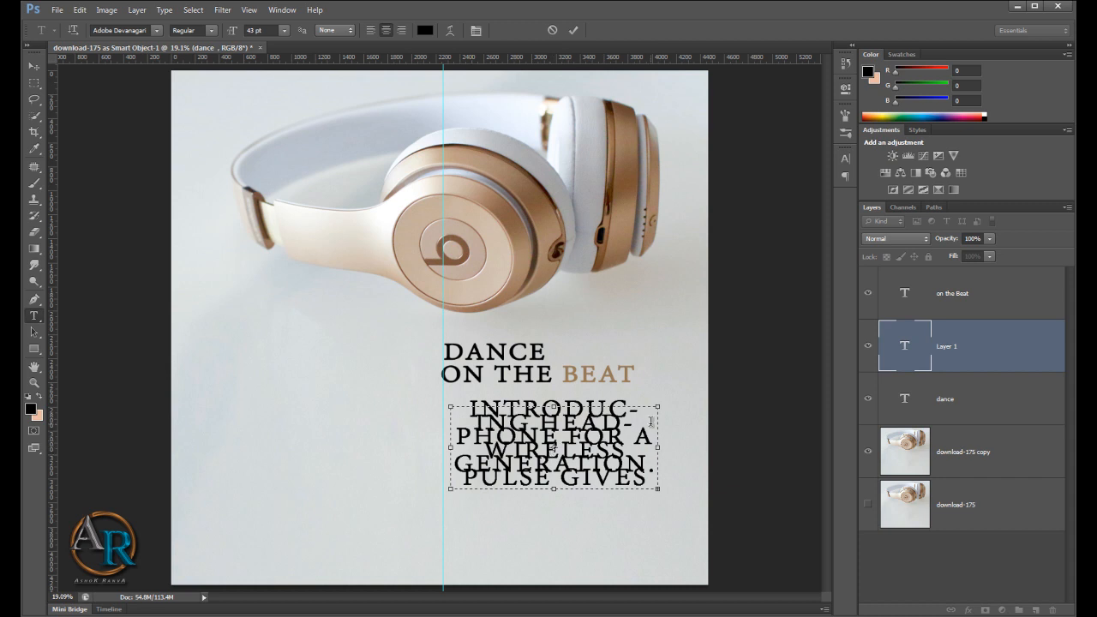
pyautogui.hotkey('ctrl', 'a')
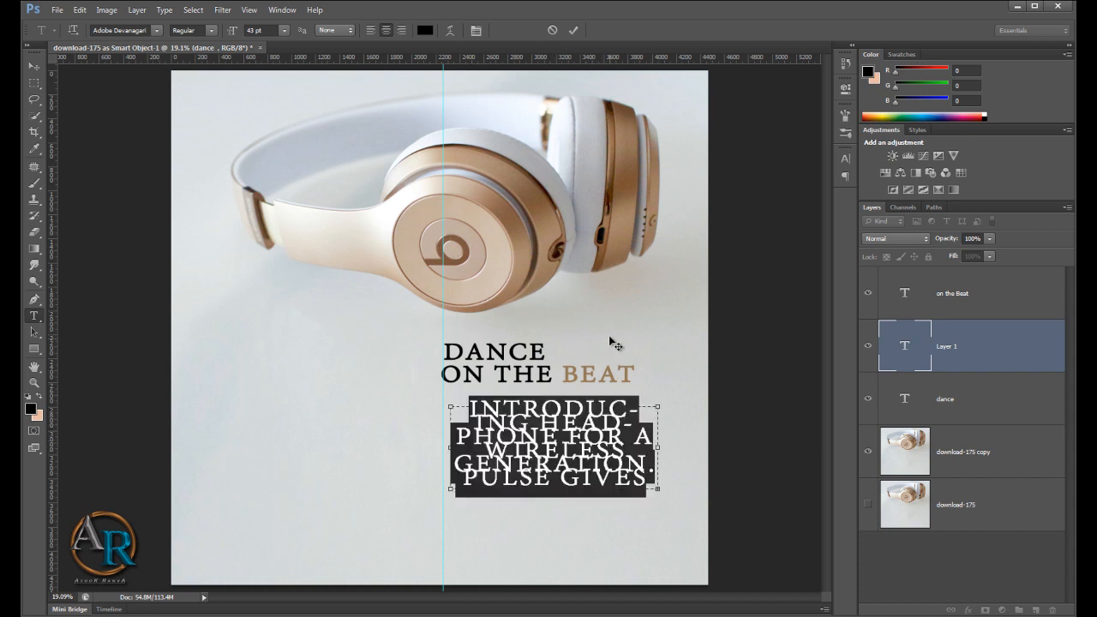
pyautogui.click(477, 31)
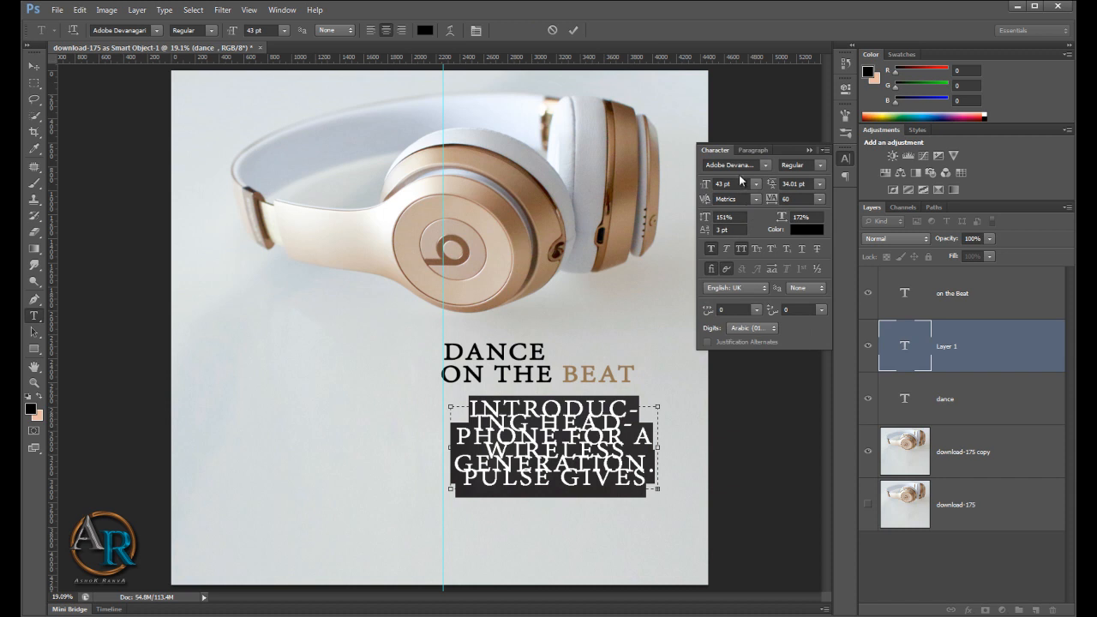
pyautogui.moveTo(705, 186); pyautogui.dragTo(687, 192)
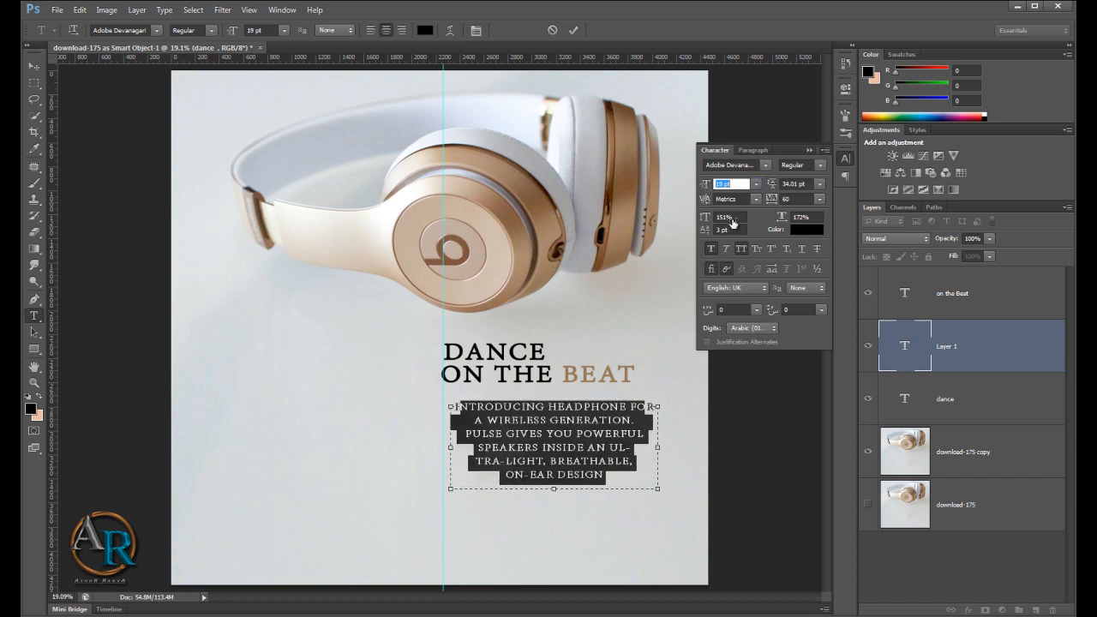
pyautogui.click(740, 250)
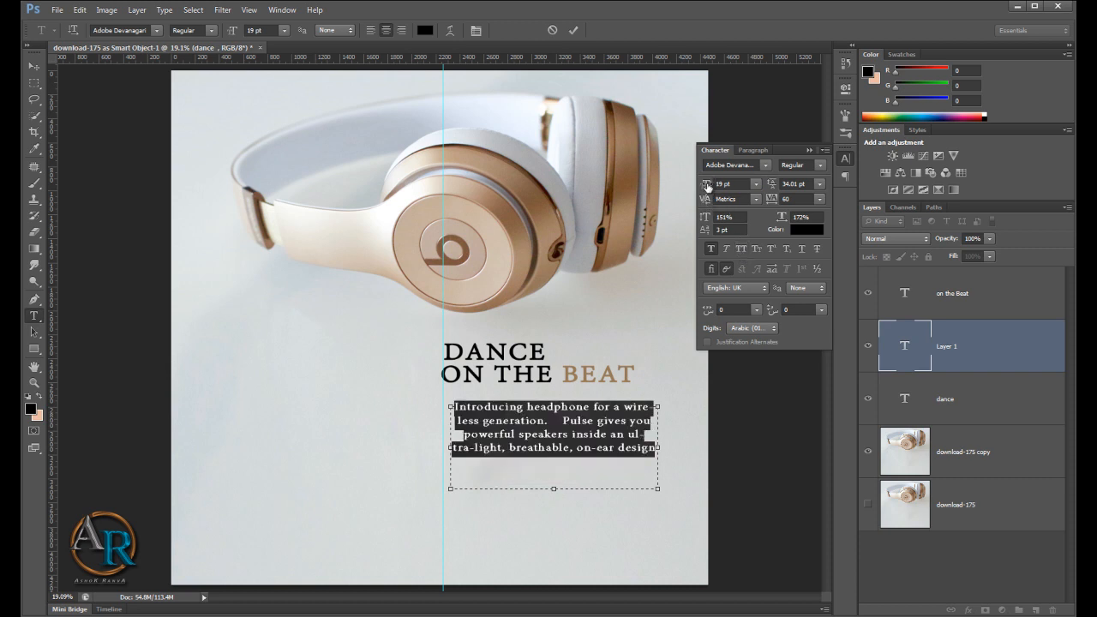
pyautogui.moveTo(707, 185); pyautogui.dragTo(705, 187)
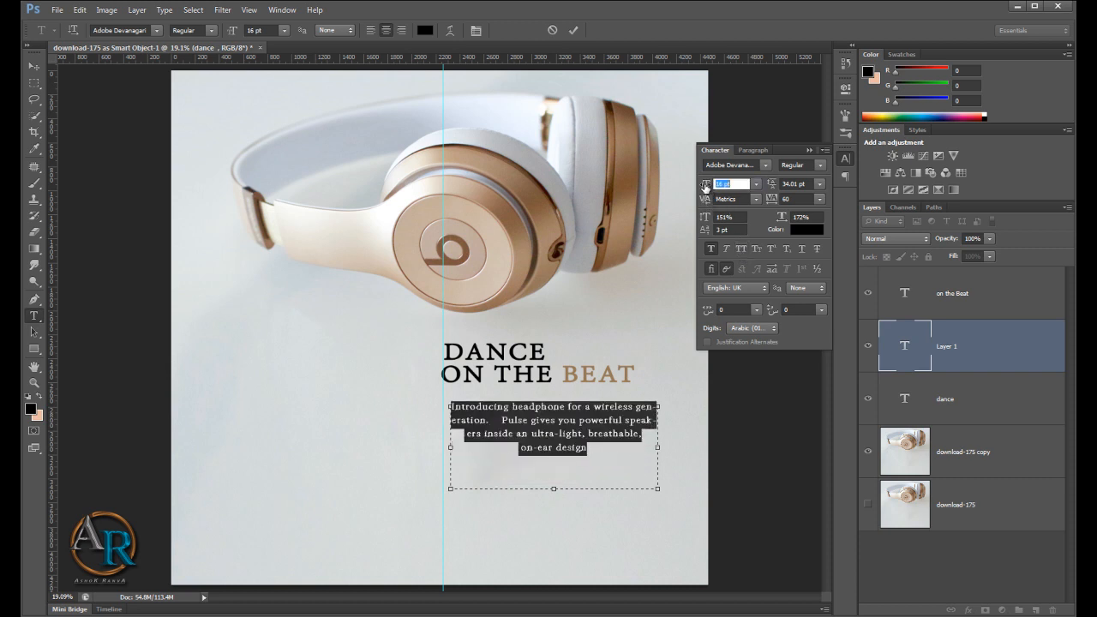
# Step: Left-align the paragraph and resize its box so it wraps into three lines
pyautogui.click(661, 447)
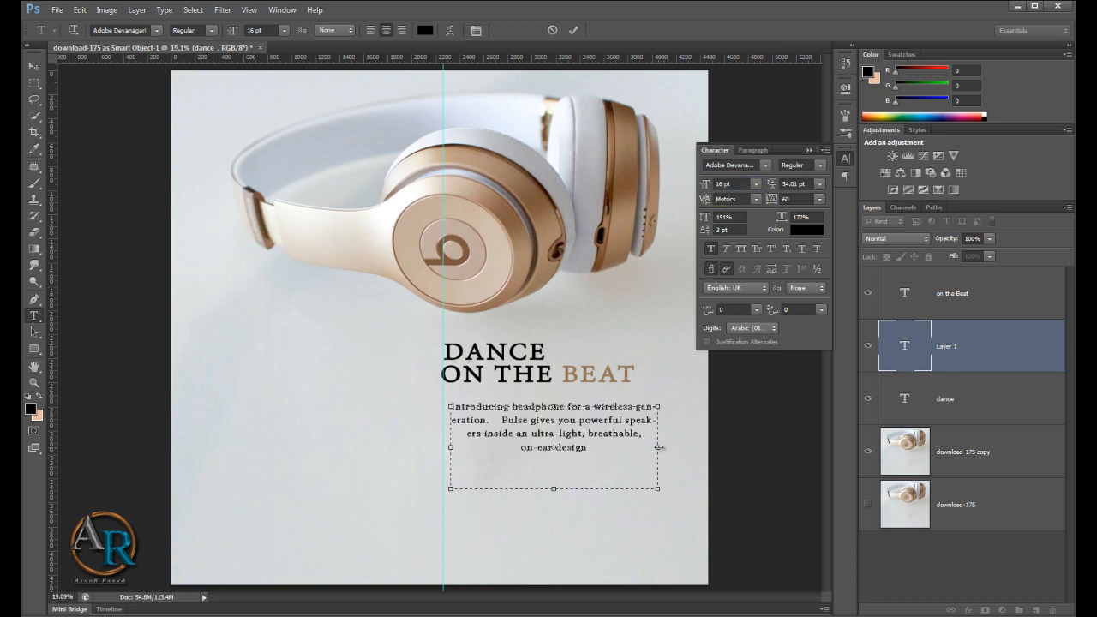
pyautogui.moveTo(658, 447); pyautogui.dragTo(691, 444)
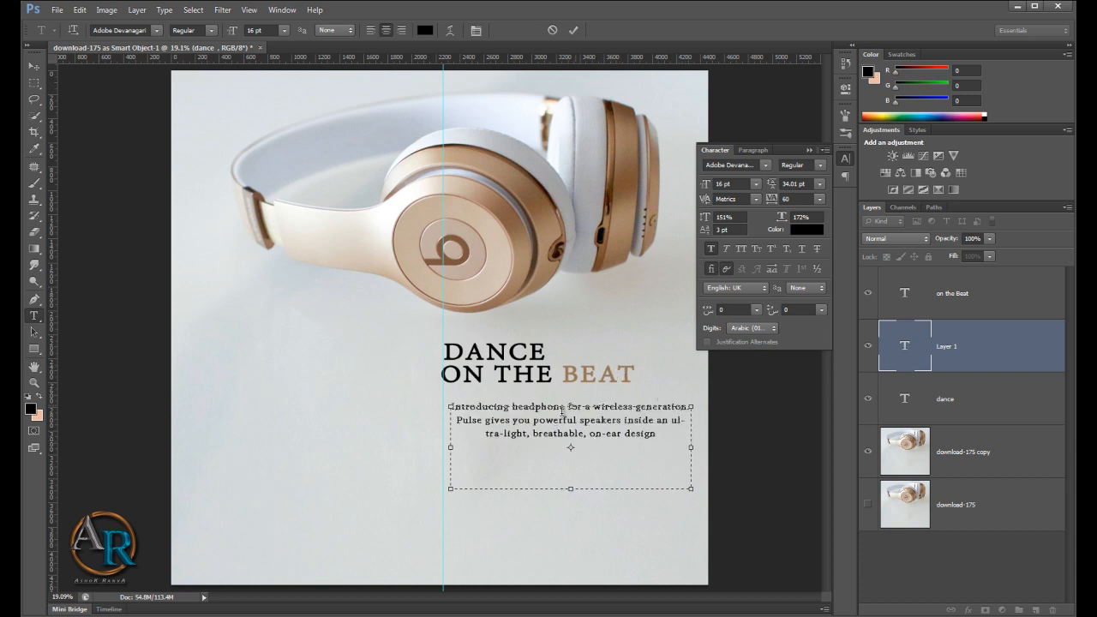
pyautogui.hotkey('ctrl', 'a')
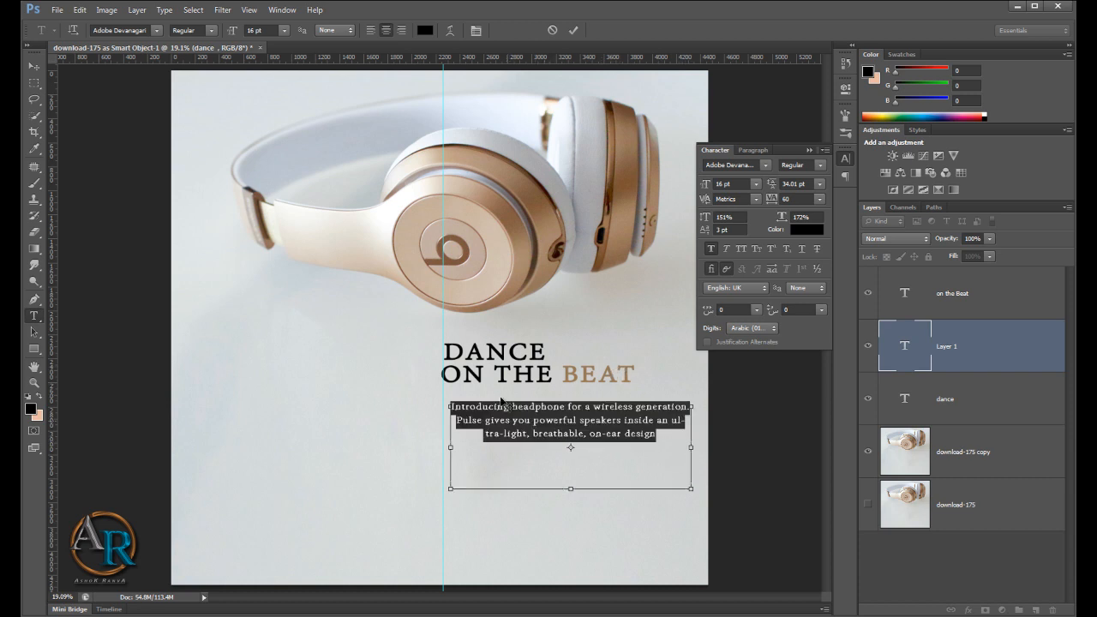
pyautogui.click(371, 31)
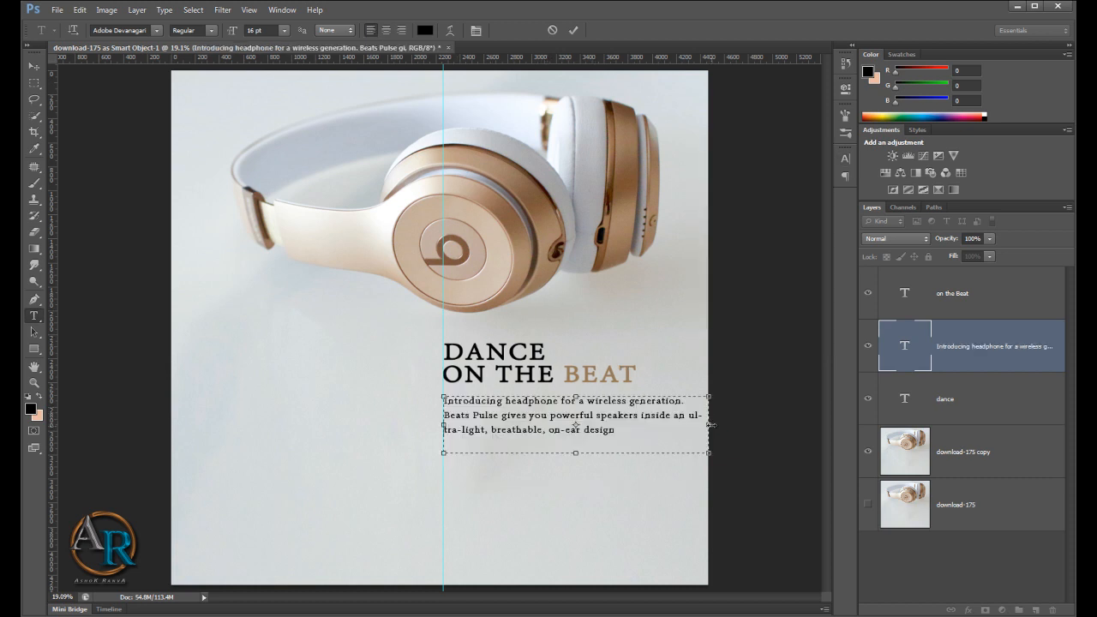
pyautogui.moveTo(710, 424); pyautogui.dragTo(691, 424)
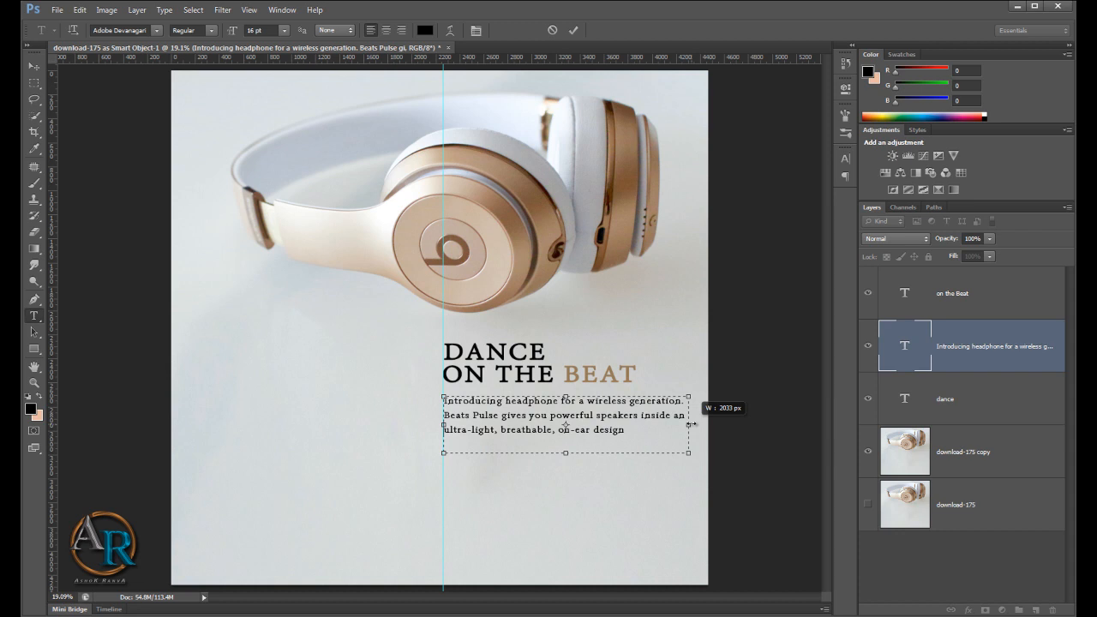
pyautogui.moveTo(691, 424); pyautogui.dragTo(691, 424)
pyautogui.click(1005, 390)
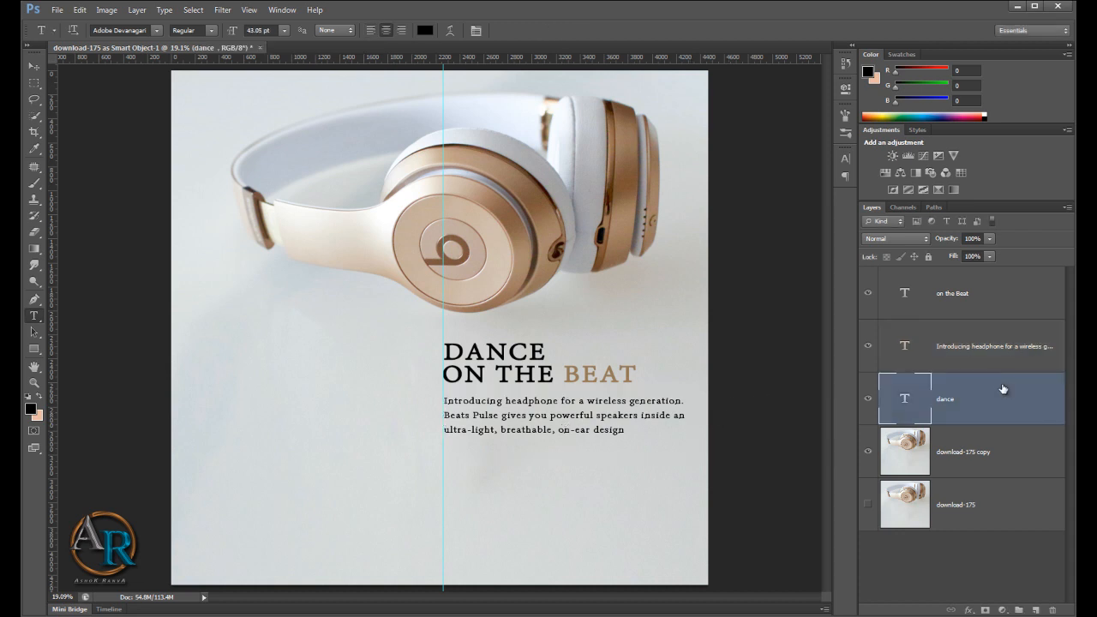
# Step: Draw a rectangle below the paragraph with the Rectangle Tool
pyautogui.click(1002, 300)
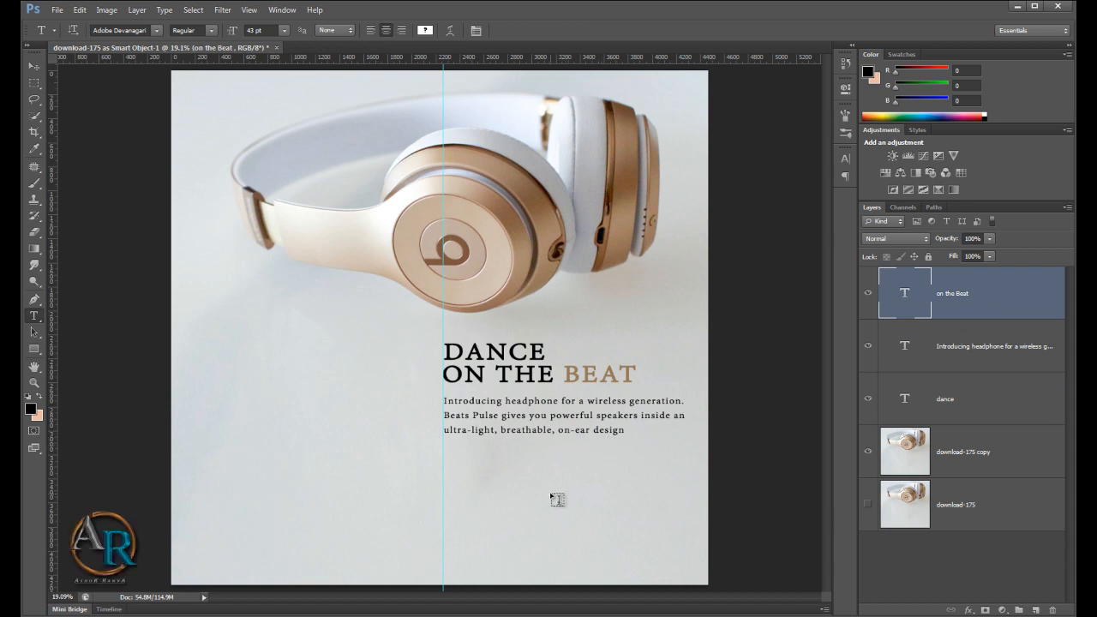
pyautogui.click(32, 353)
pyautogui.click(32, 356)
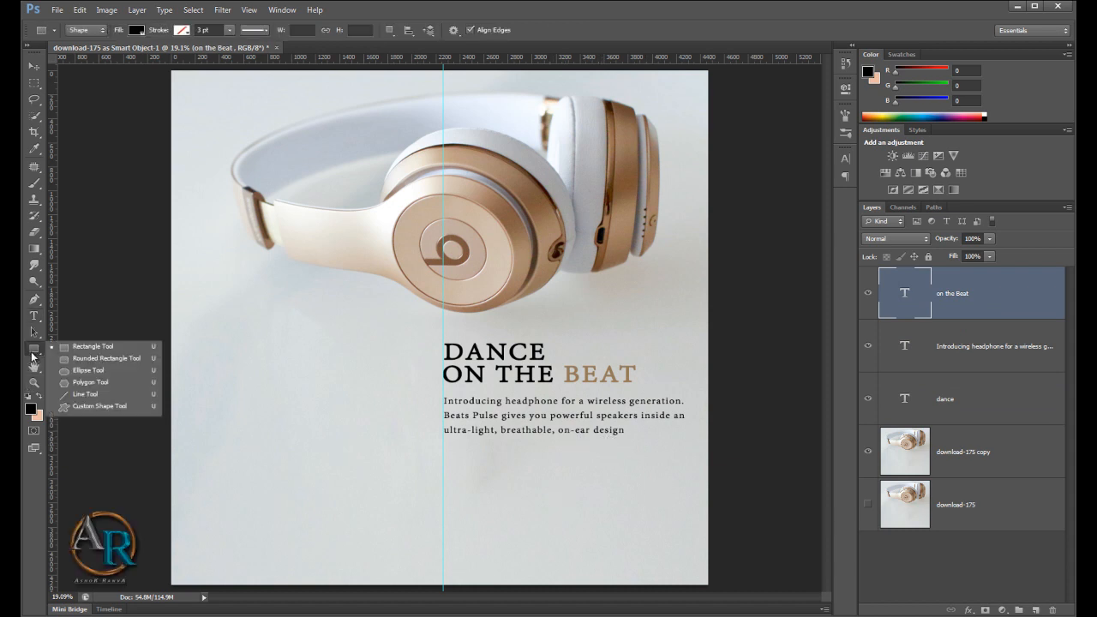
pyautogui.click(97, 348)
pyautogui.moveTo(455, 462); pyautogui.dragTo(576, 495)
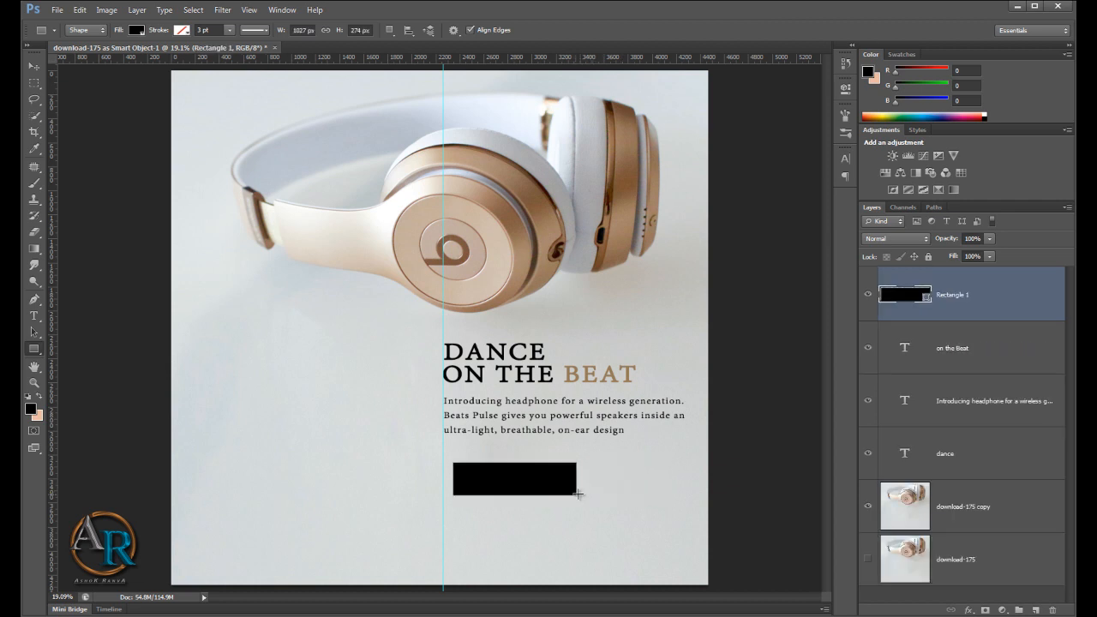
# Step: Fill the rectangle with beige #cabfaf sampled from the headphones
pyautogui.doubleClick(908, 296)
pyautogui.moveTo(784, 229); pyautogui.dragTo(797, 211)
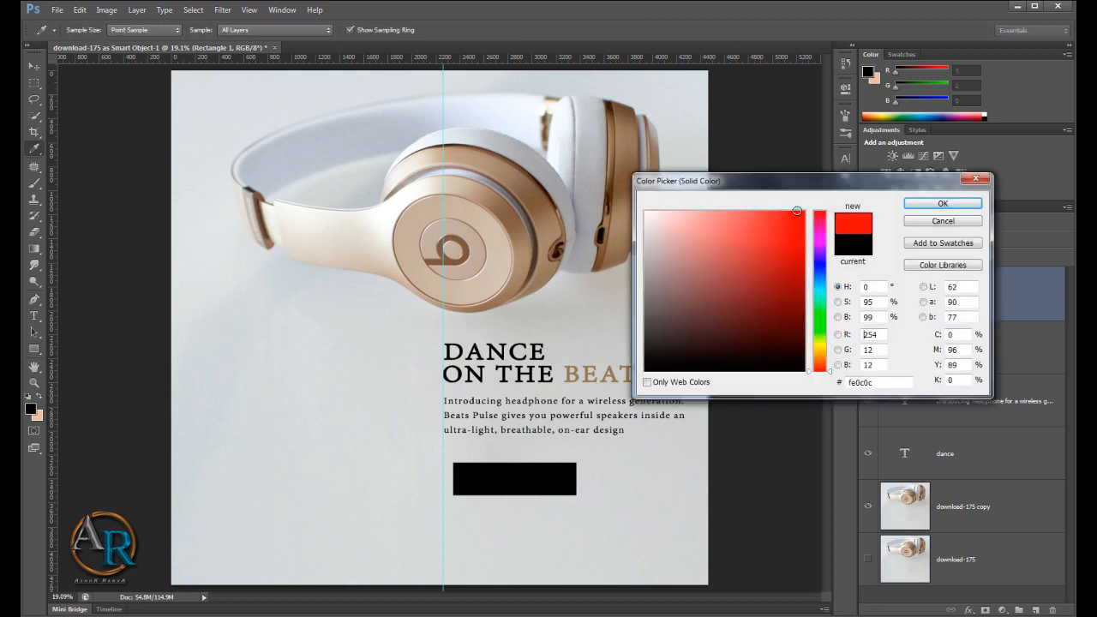
pyautogui.click(514, 206)
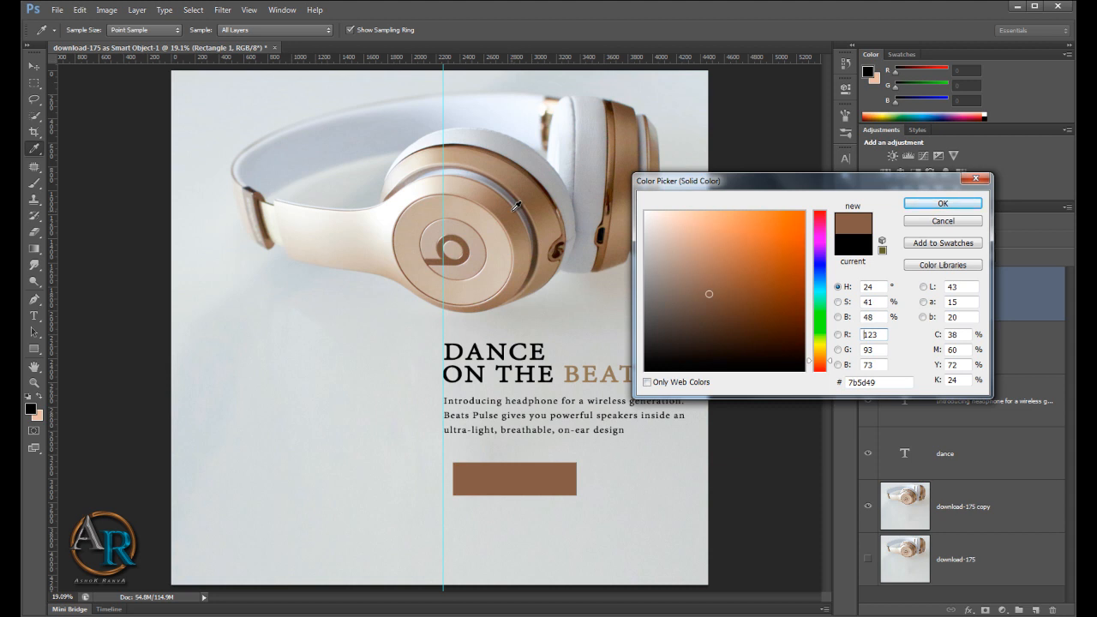
pyautogui.click(495, 225)
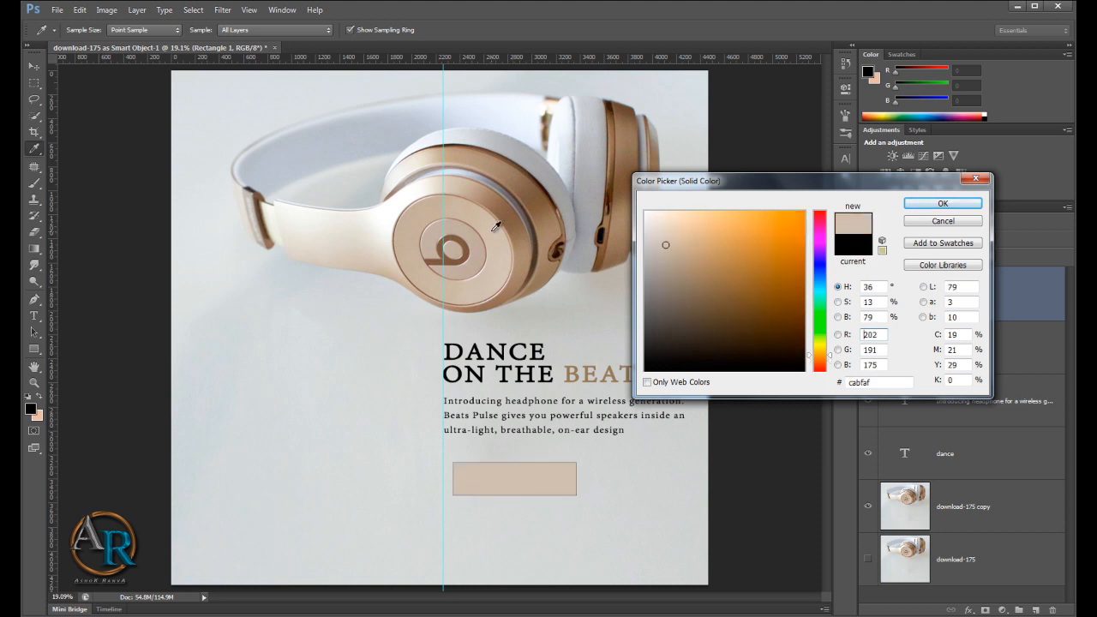
pyautogui.click(934, 206)
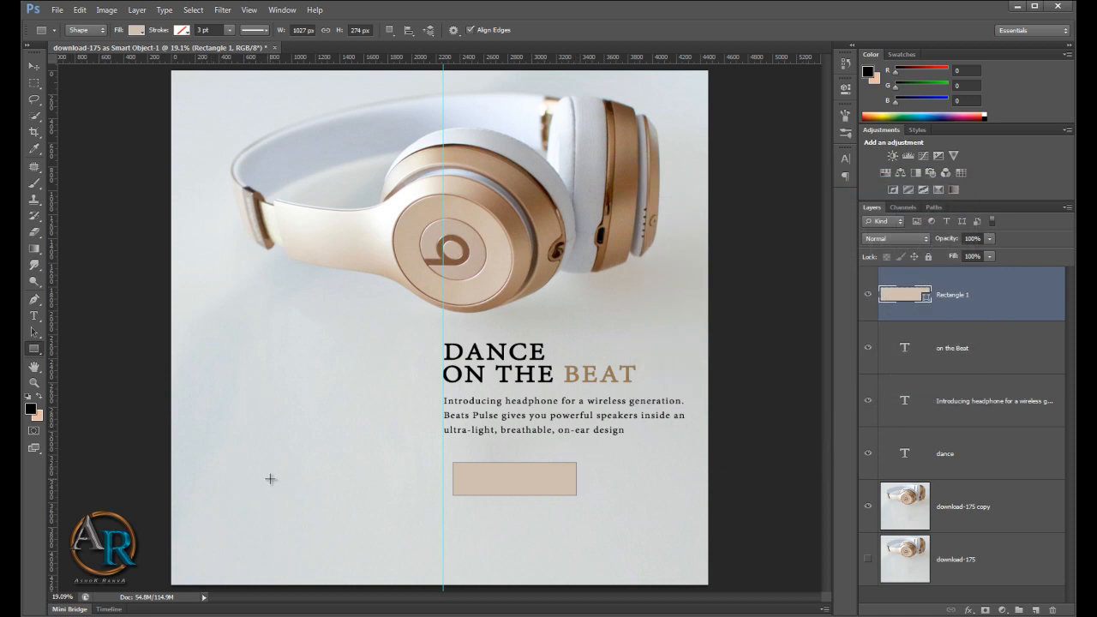
# Step: Write KNOW MORE as new text, then move and resize it onto the beige rectangle
pyautogui.click(35, 316)
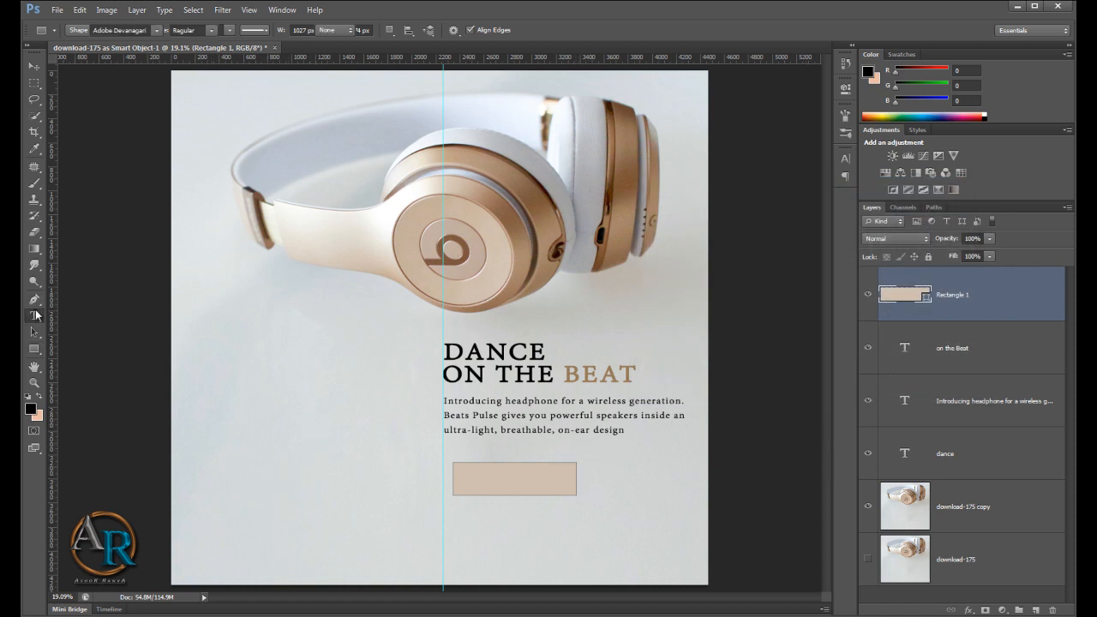
pyautogui.click(274, 394)
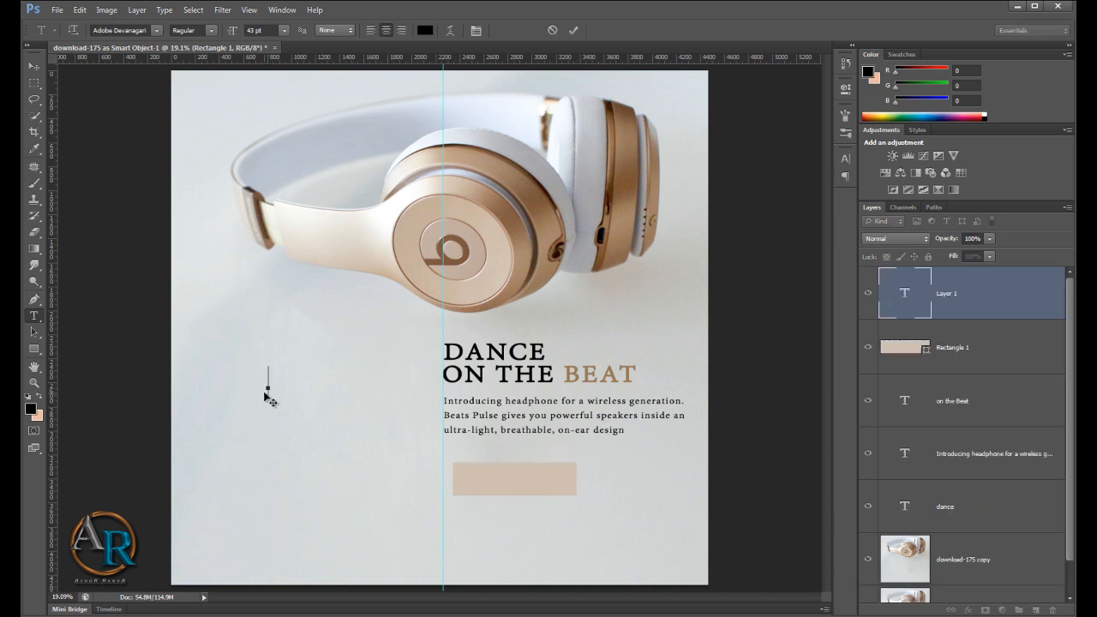
pyautogui.write('KNOW')
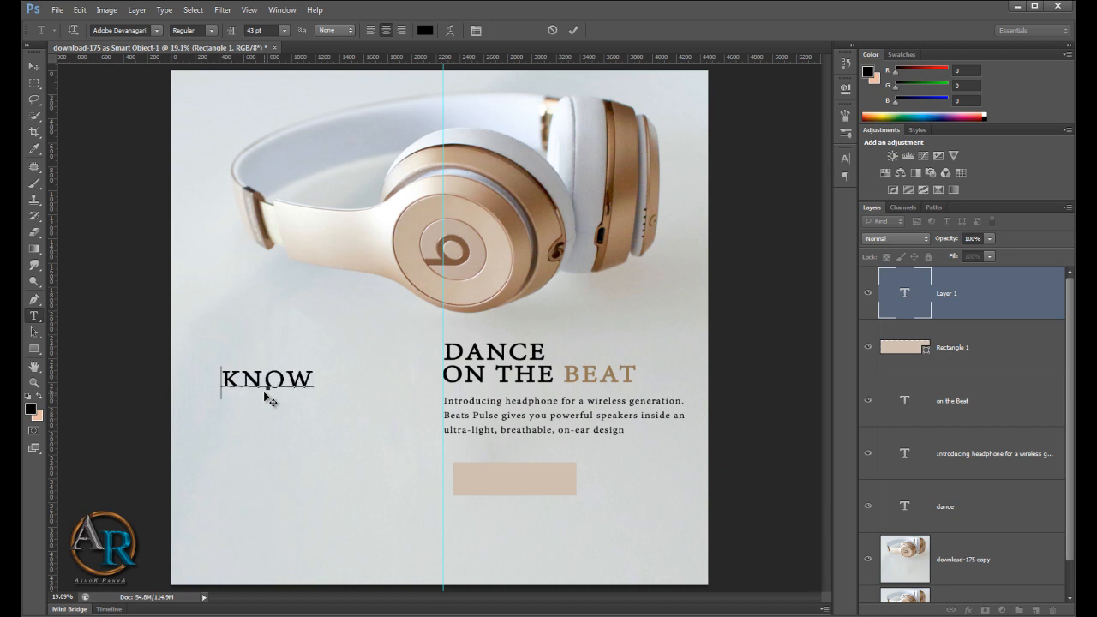
pyautogui.write(' MP')
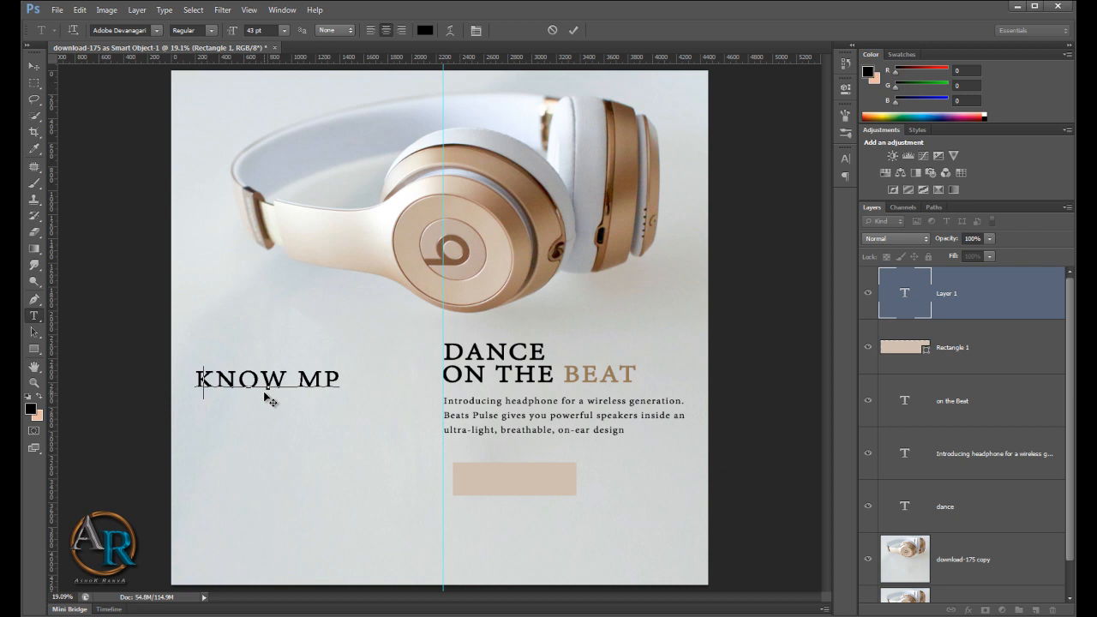
pyautogui.press('BackSpace')
pyautogui.write('ORE')
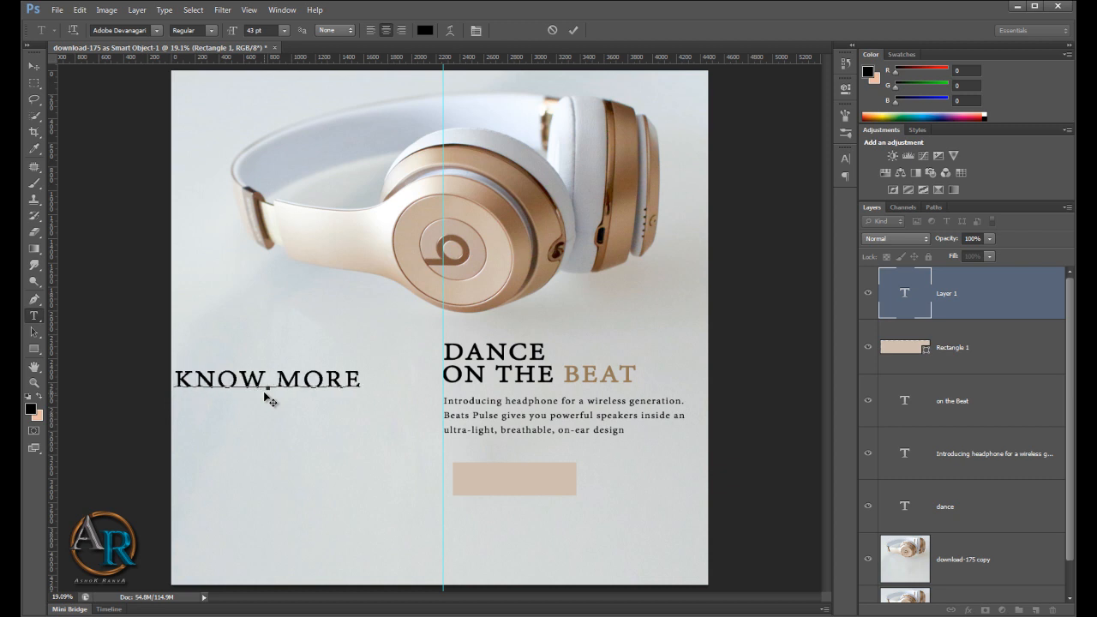
pyautogui.press('ctrl')
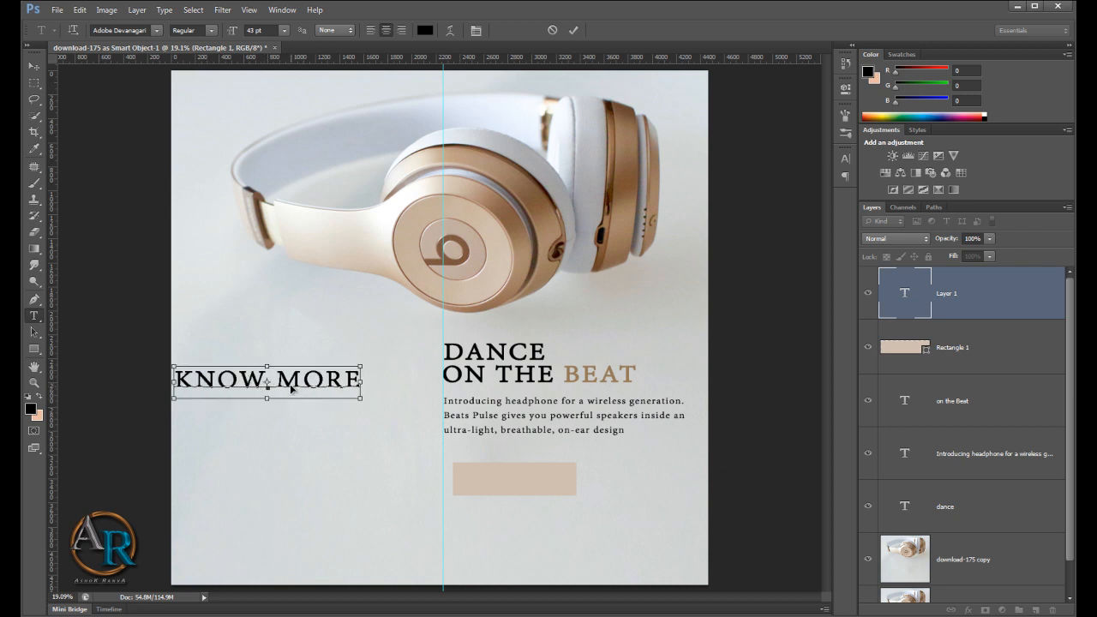
pyautogui.moveTo(297, 386); pyautogui.dragTo(547, 480)
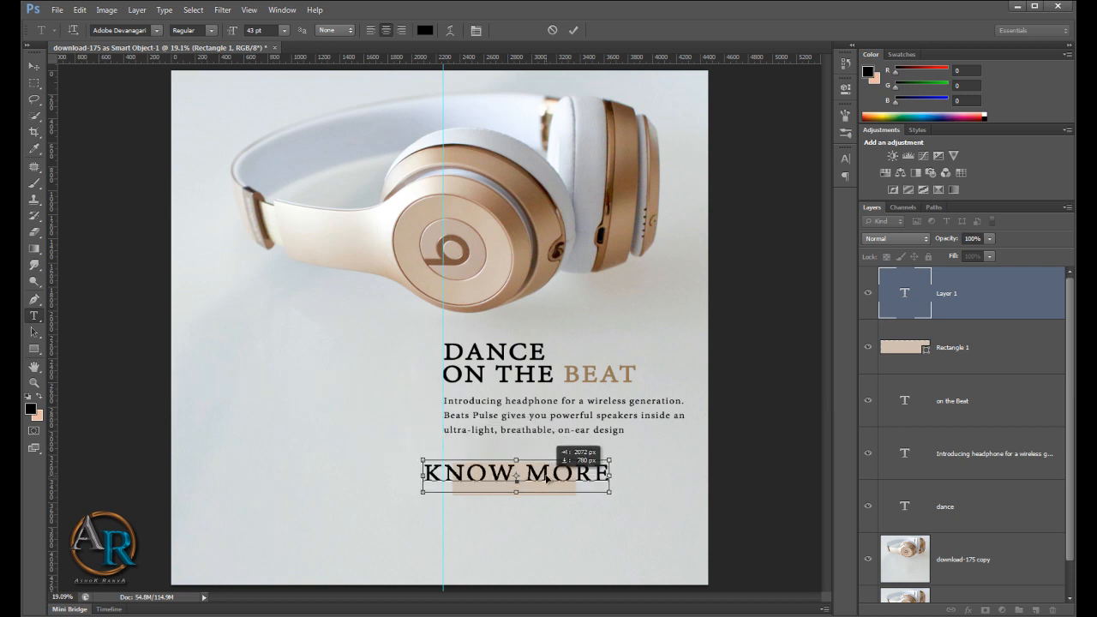
pyautogui.moveTo(610, 460); pyautogui.dragTo(537, 478)
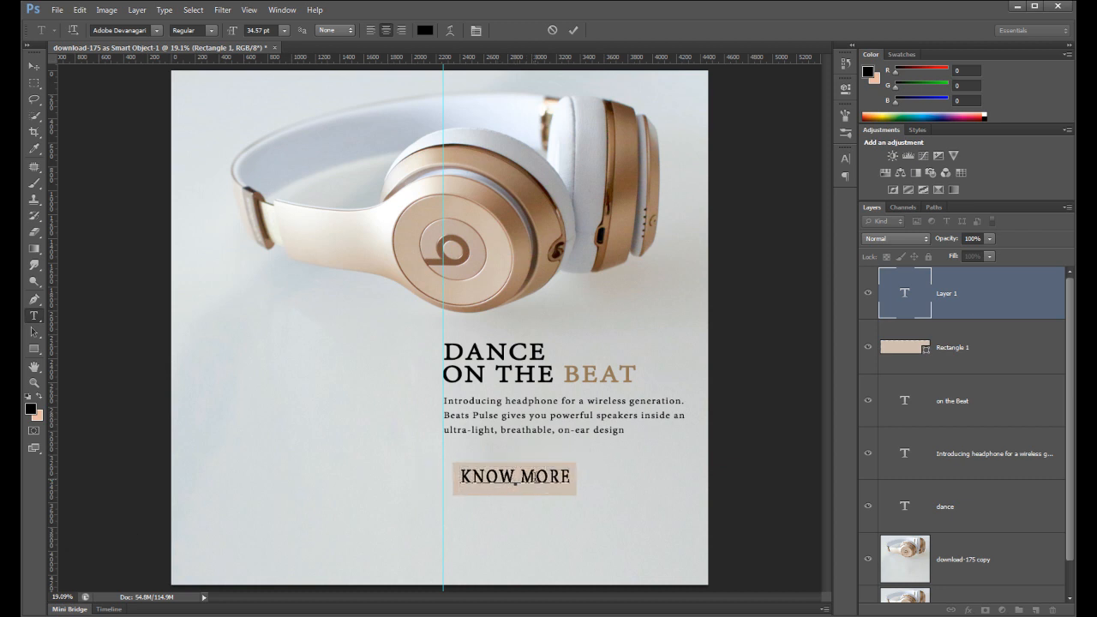
# Step: Colour the KNOW MORE text white and nudge it slightly down to centre it in the button
pyautogui.tripleClick(462, 477)
pyautogui.click(426, 30)
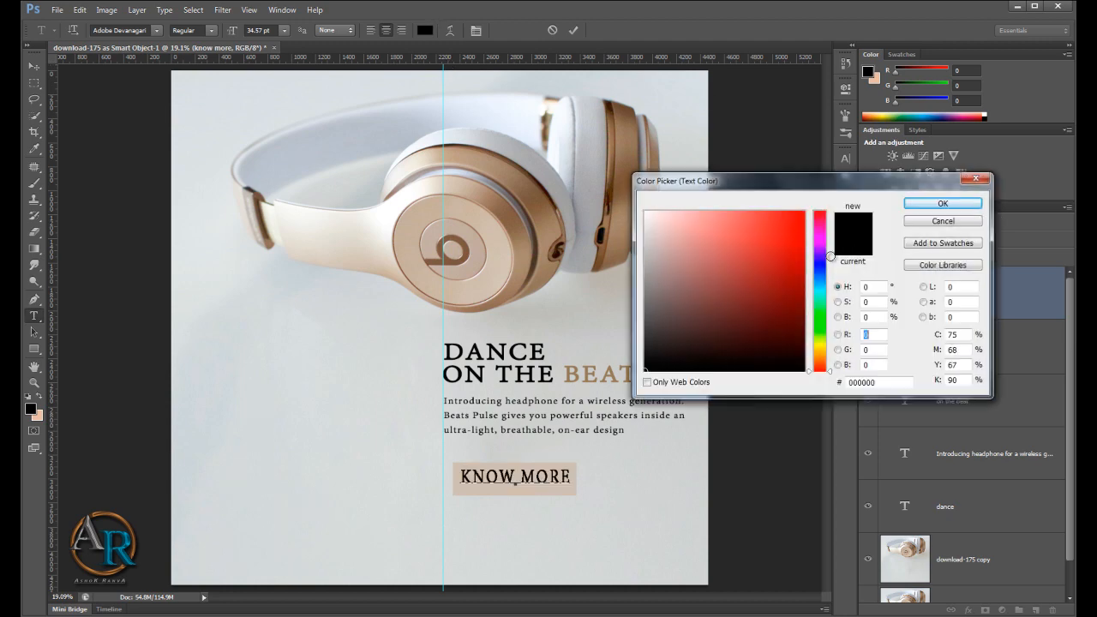
pyautogui.click(647, 213)
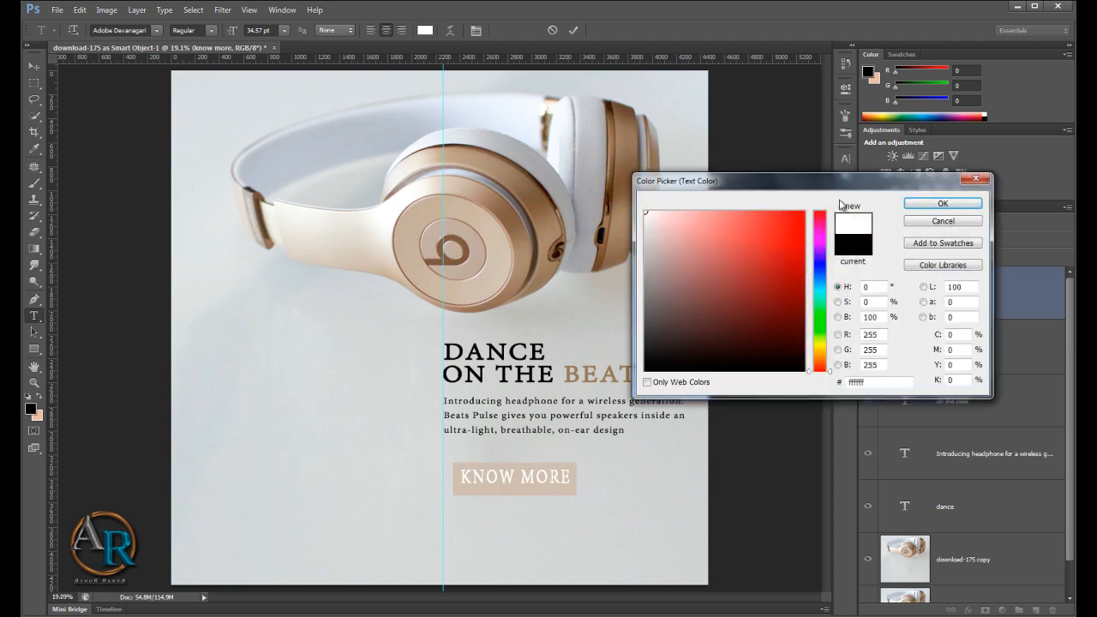
pyautogui.click(943, 203)
pyautogui.click(1003, 336)
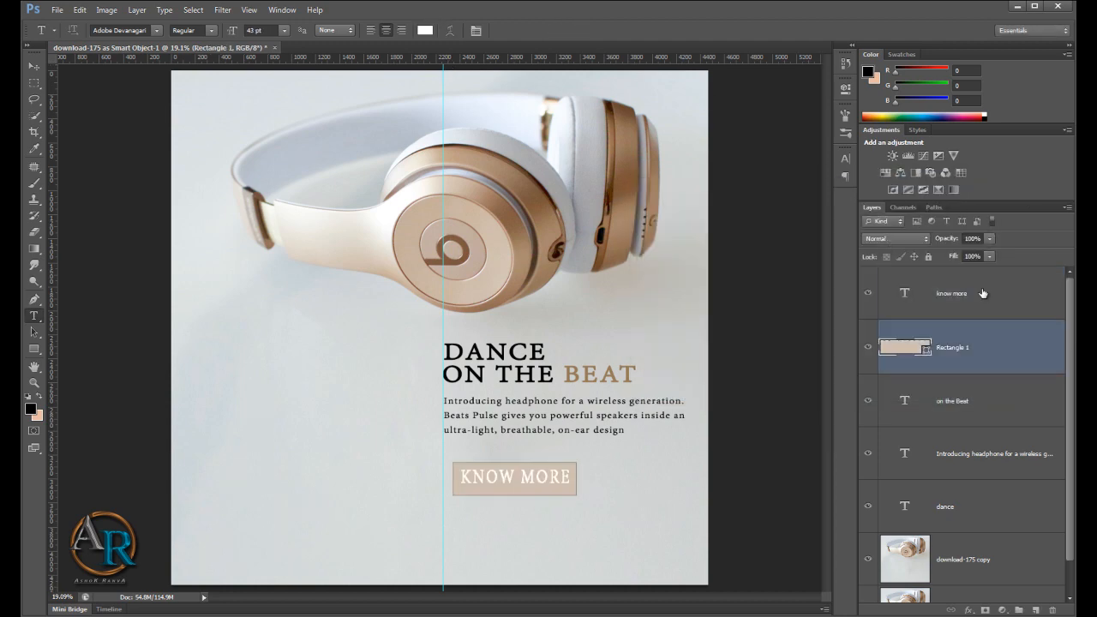
pyautogui.click(982, 296)
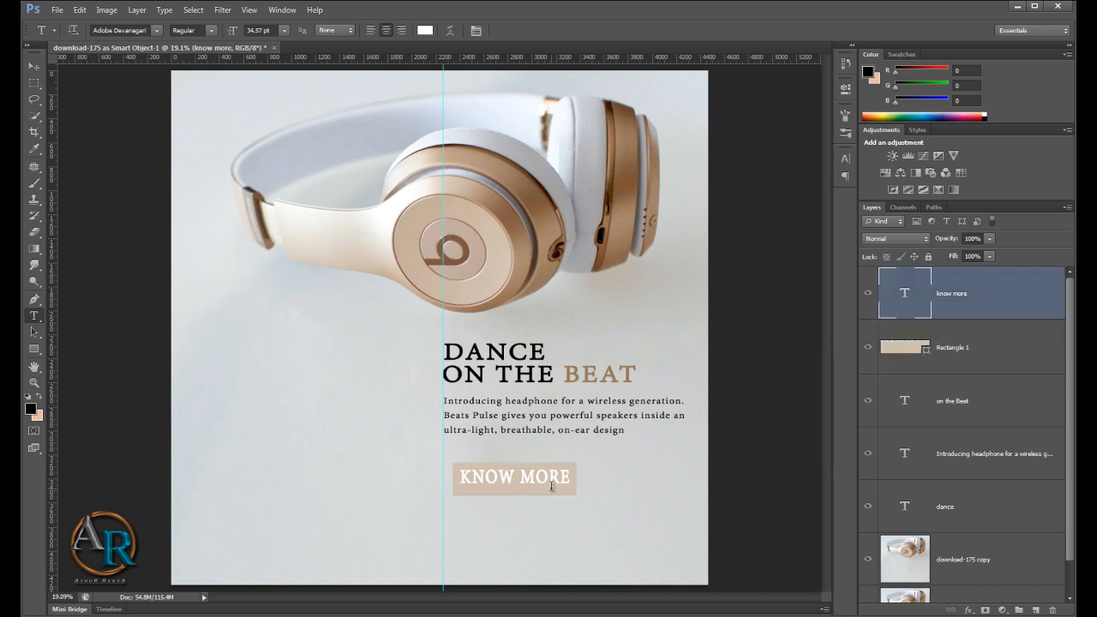
pyautogui.moveTo(552, 486); pyautogui.dragTo(553, 488)
pyautogui.click(212, 539)
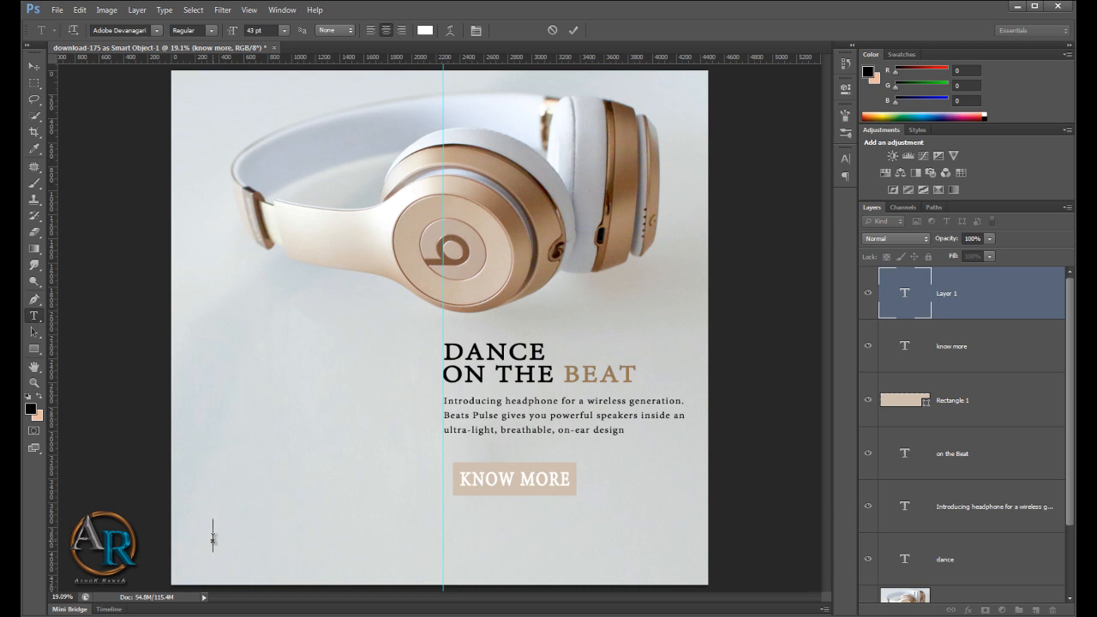
# Step: Type the Instagram profile web address along the bottom-left and select all of it
pyautogui.write('www')
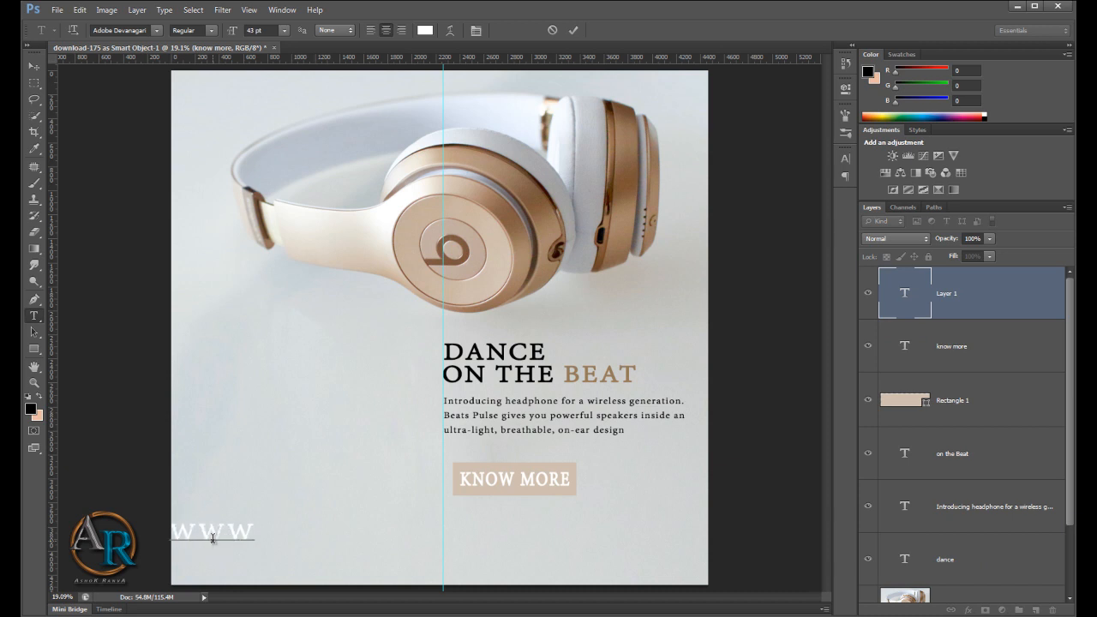
pyautogui.write('.')
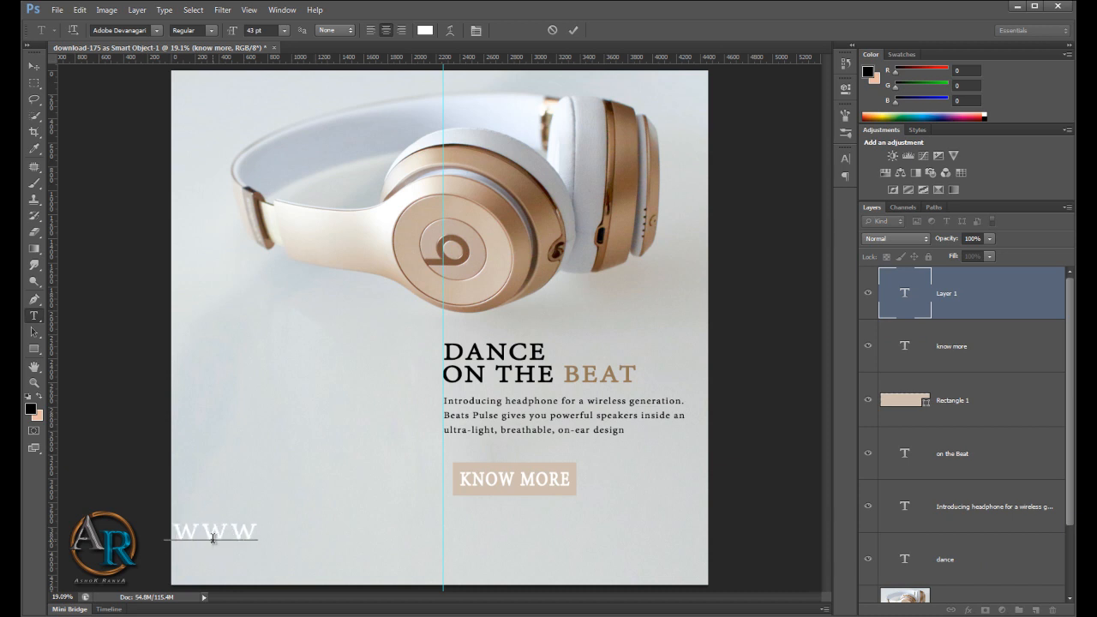
pyautogui.write('in')
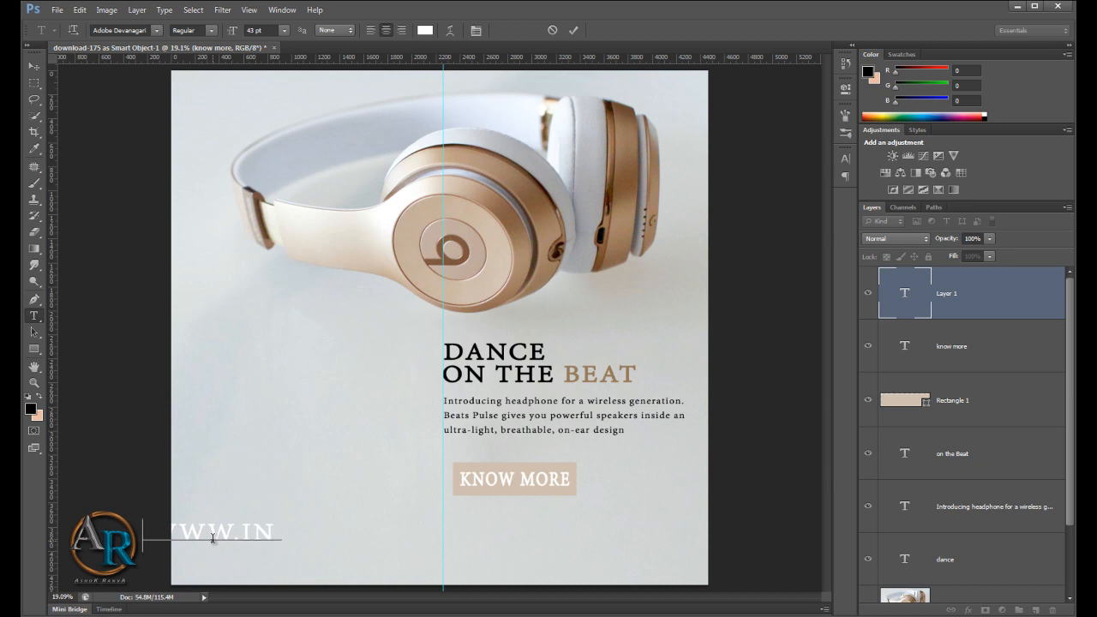
pyautogui.write('st')
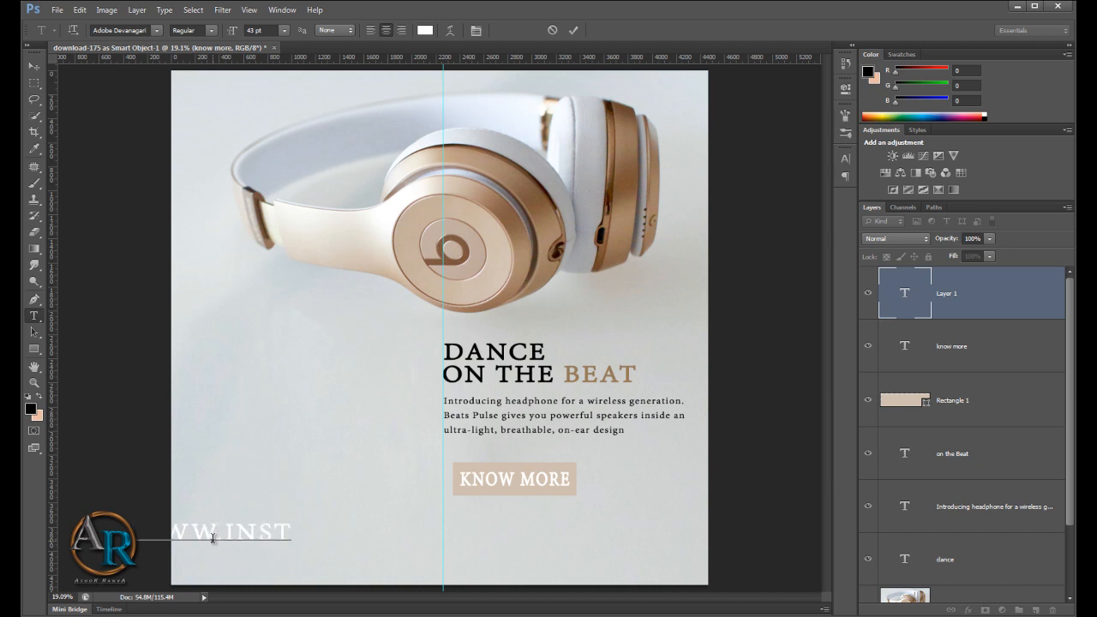
pyautogui.write('ag')
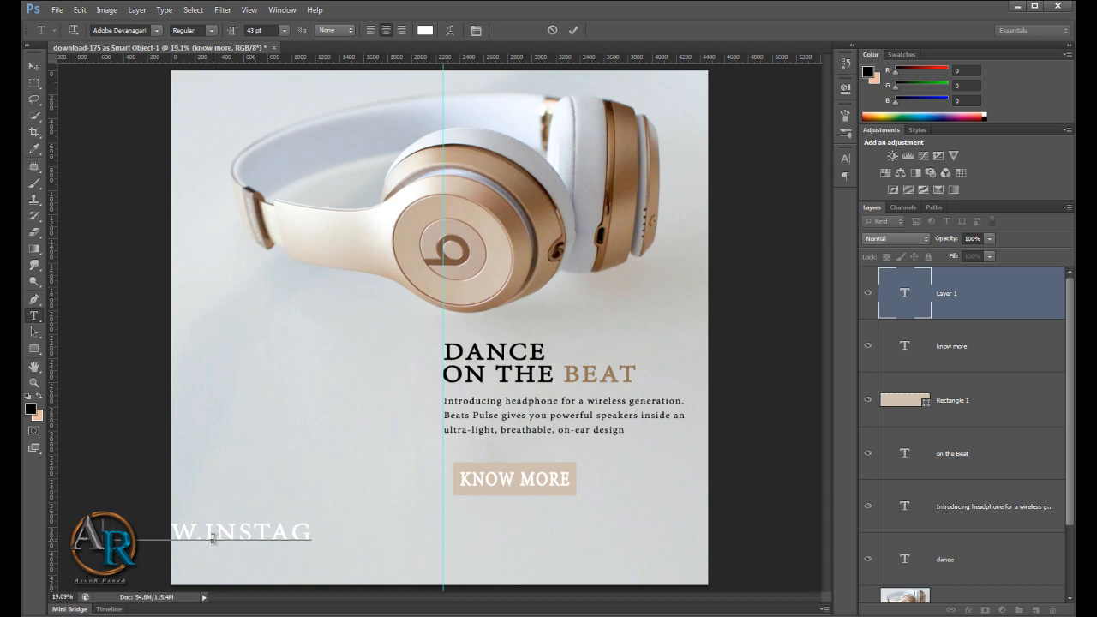
pyautogui.write('r')
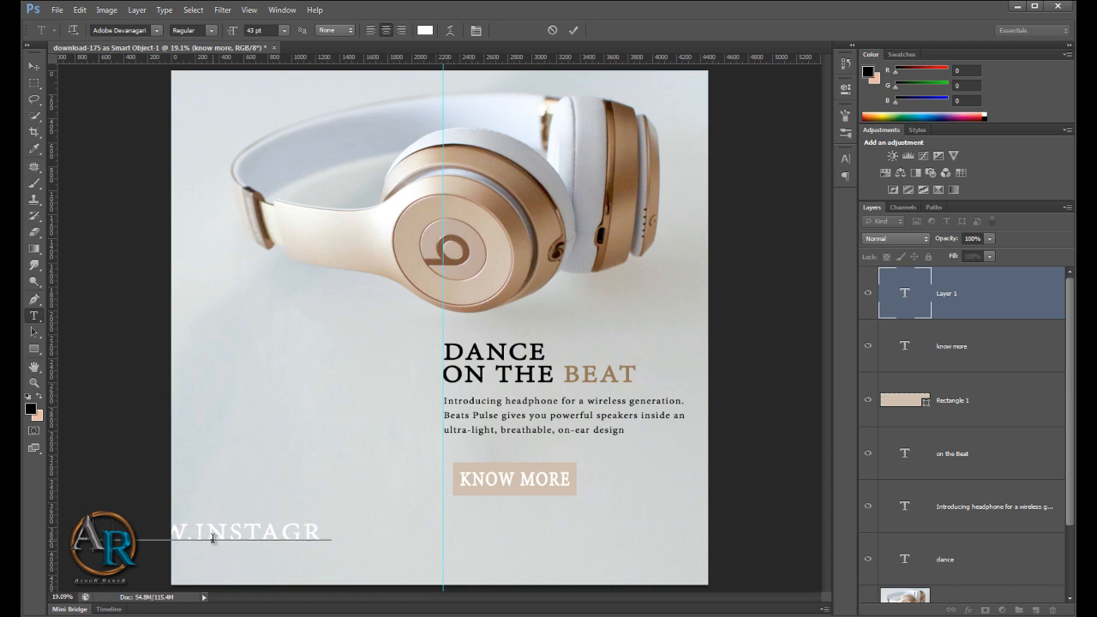
pyautogui.write('am')
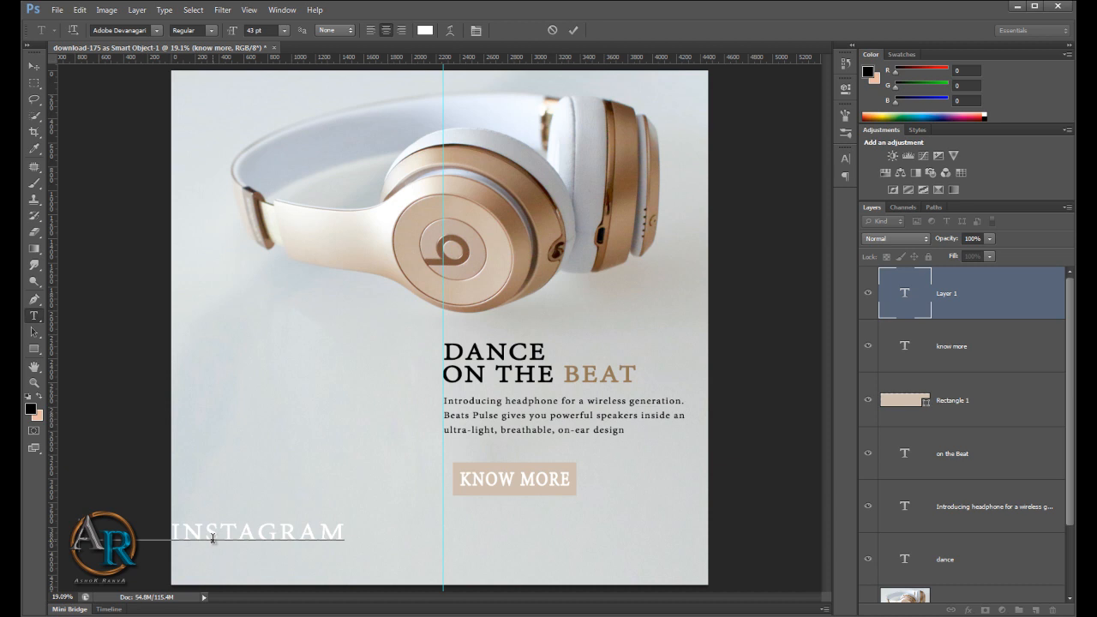
pyautogui.write('.com')
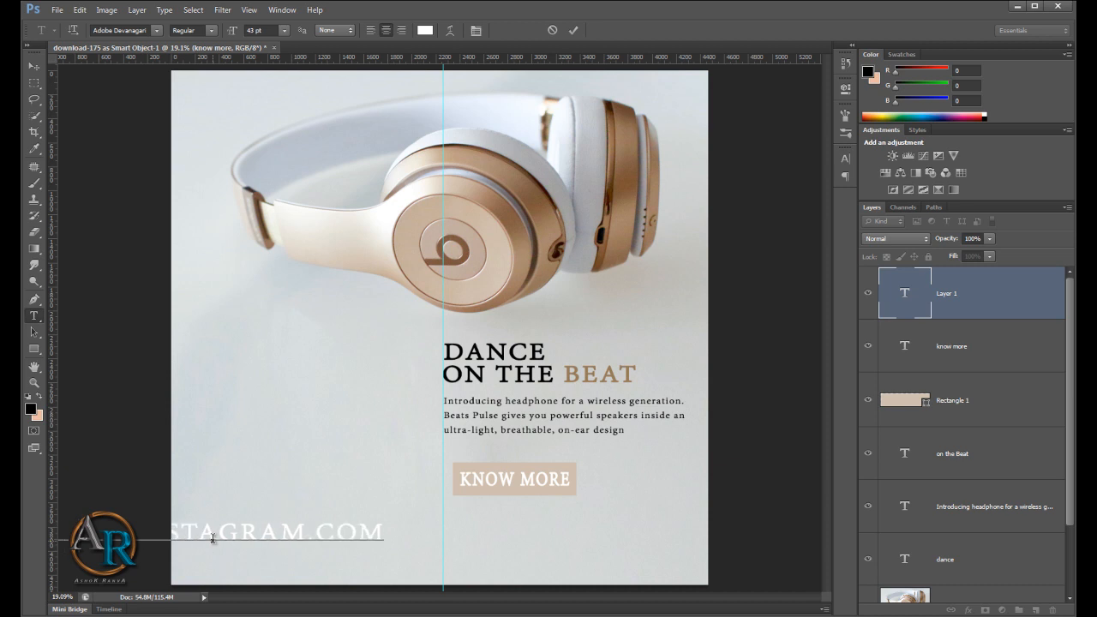
pyautogui.write('/ranva')
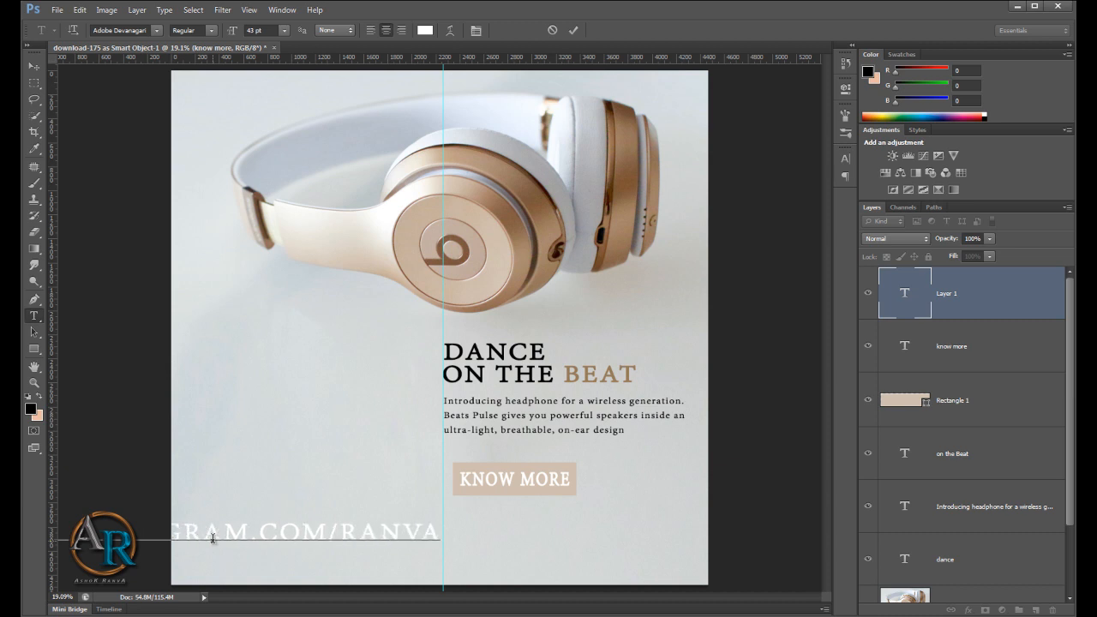
pyautogui.write('-ashok')
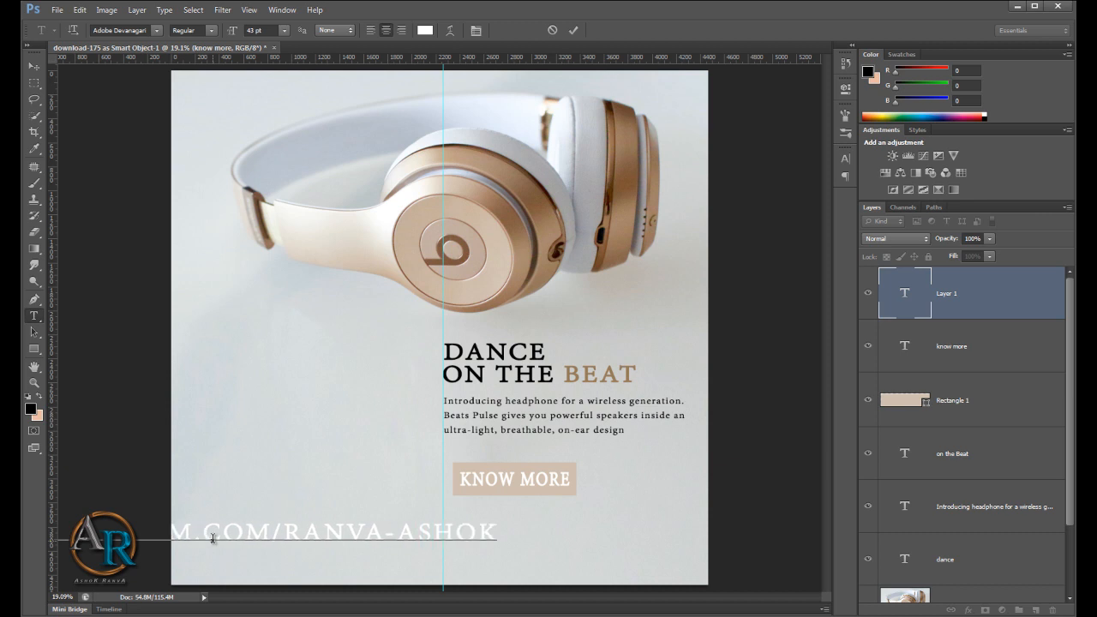
pyautogui.write('/')
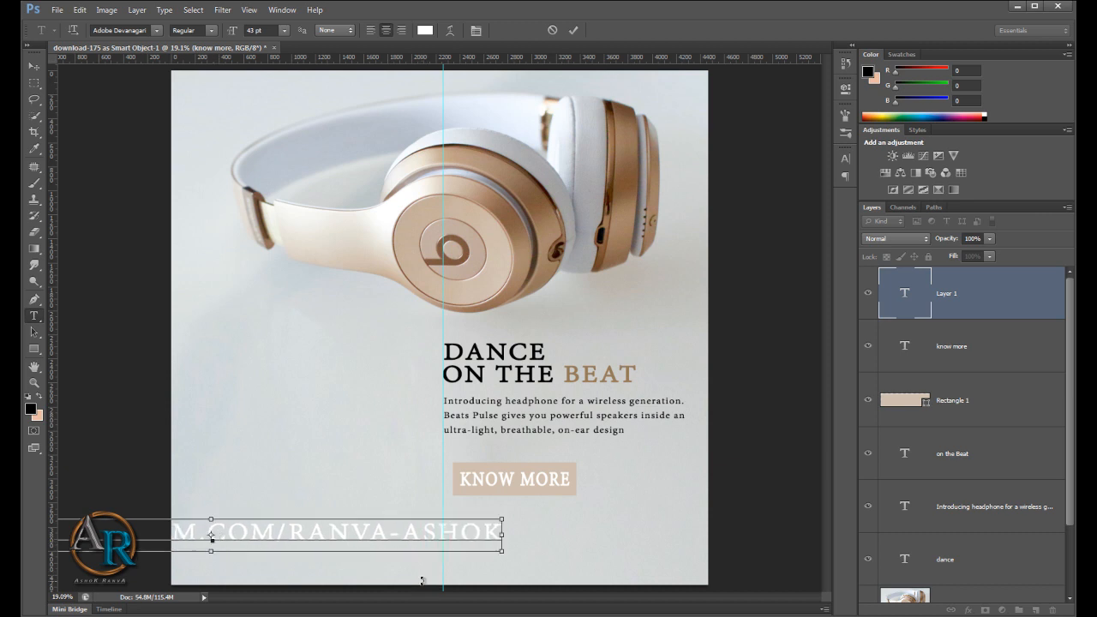
pyautogui.hotkey('ctrl', 'a')
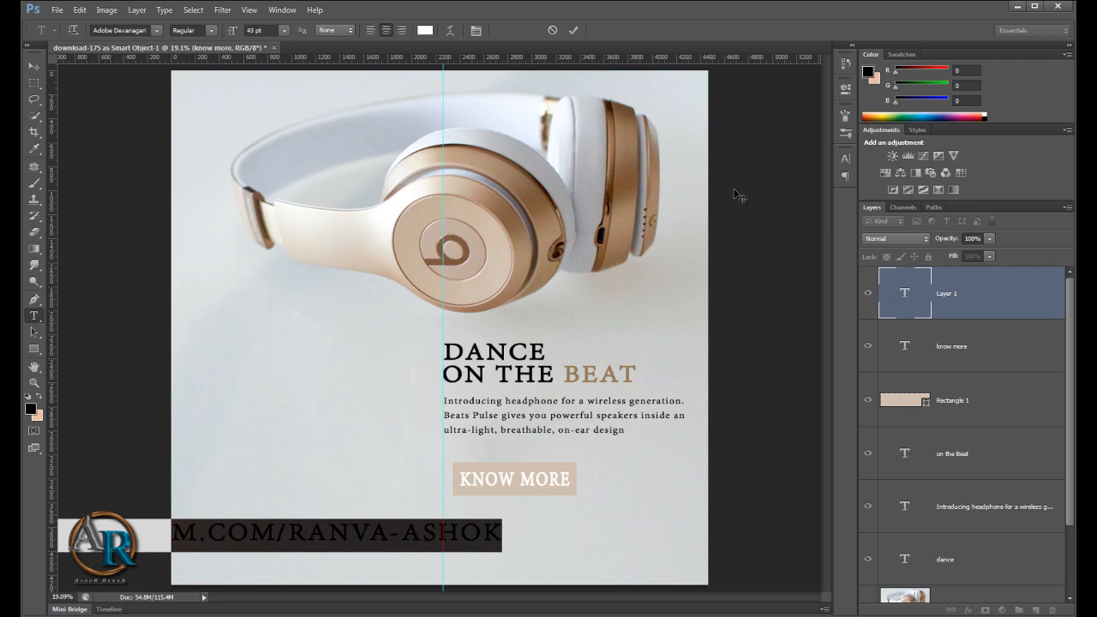
# Step: Turn off All Caps, reduce the link to 24 pt and move it near the bottom-left
pyautogui.click(477, 31)
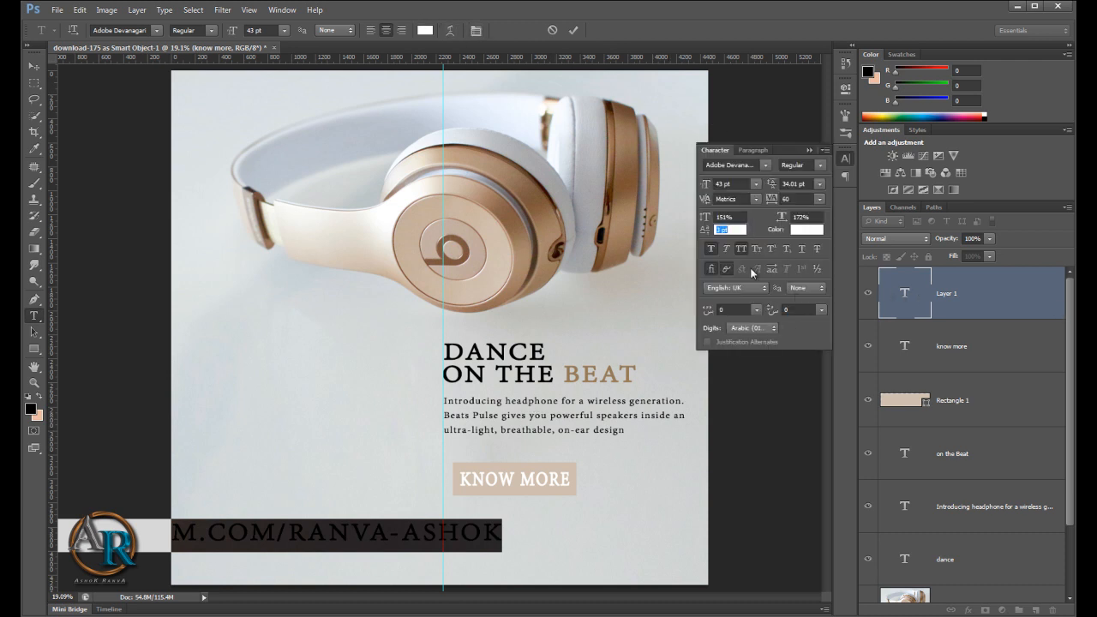
pyautogui.click(743, 249)
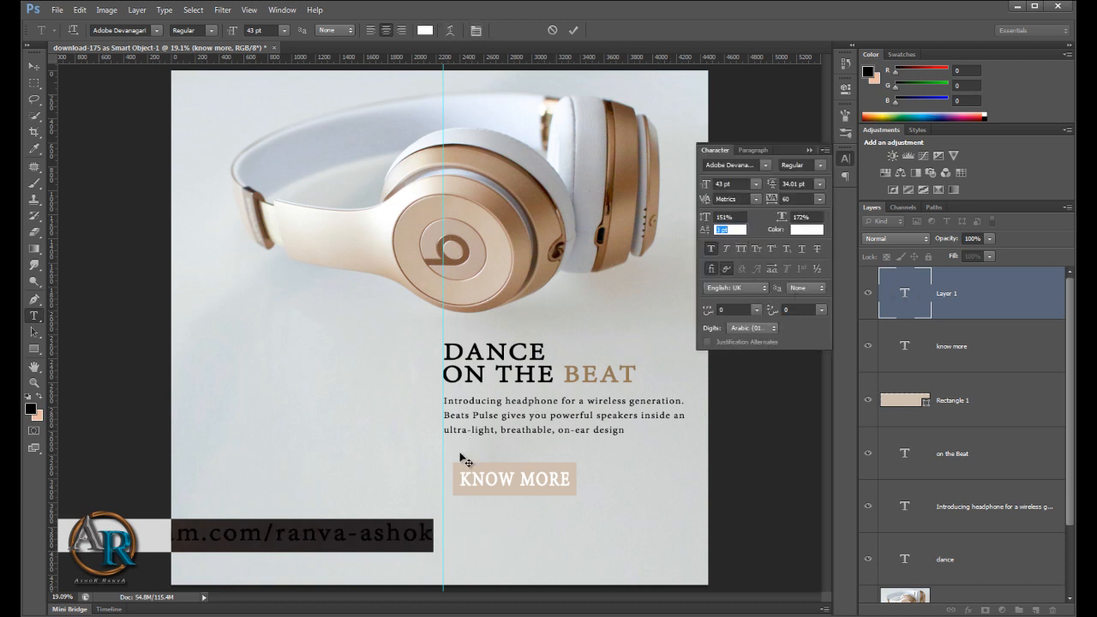
pyautogui.moveTo(361, 538); pyautogui.dragTo(613, 532)
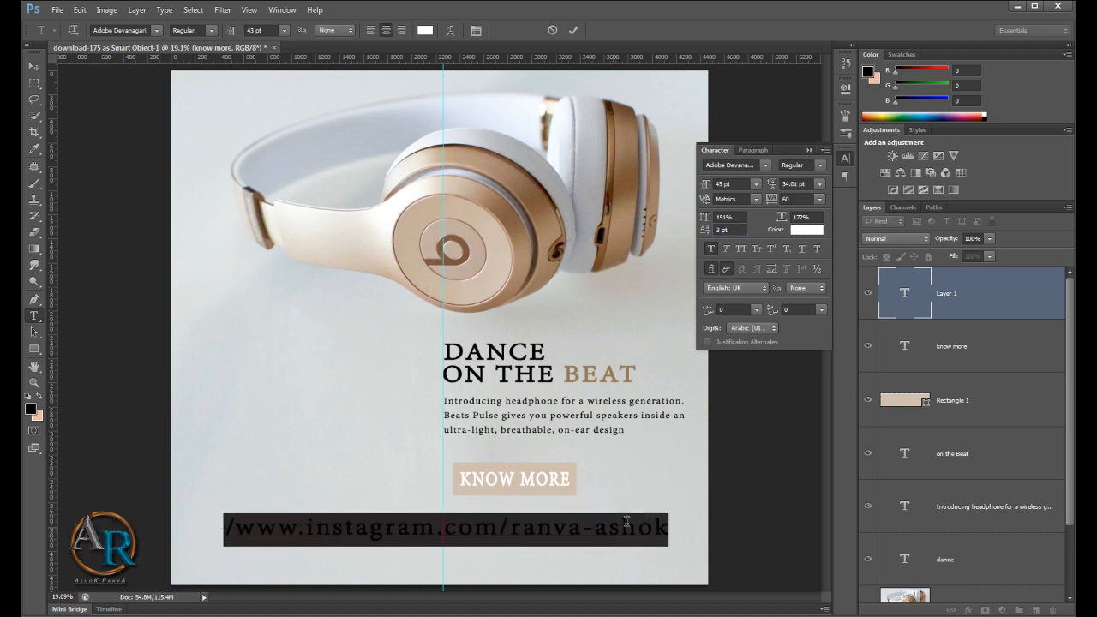
pyautogui.moveTo(708, 185); pyautogui.dragTo(694, 188)
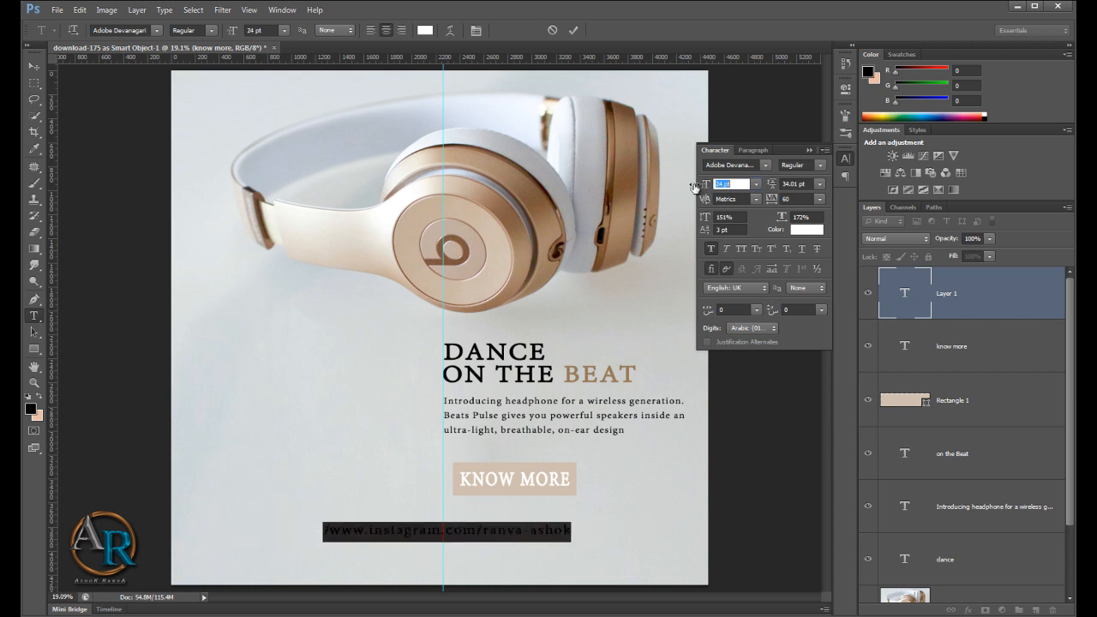
pyautogui.moveTo(423, 533); pyautogui.dragTo(314, 557)
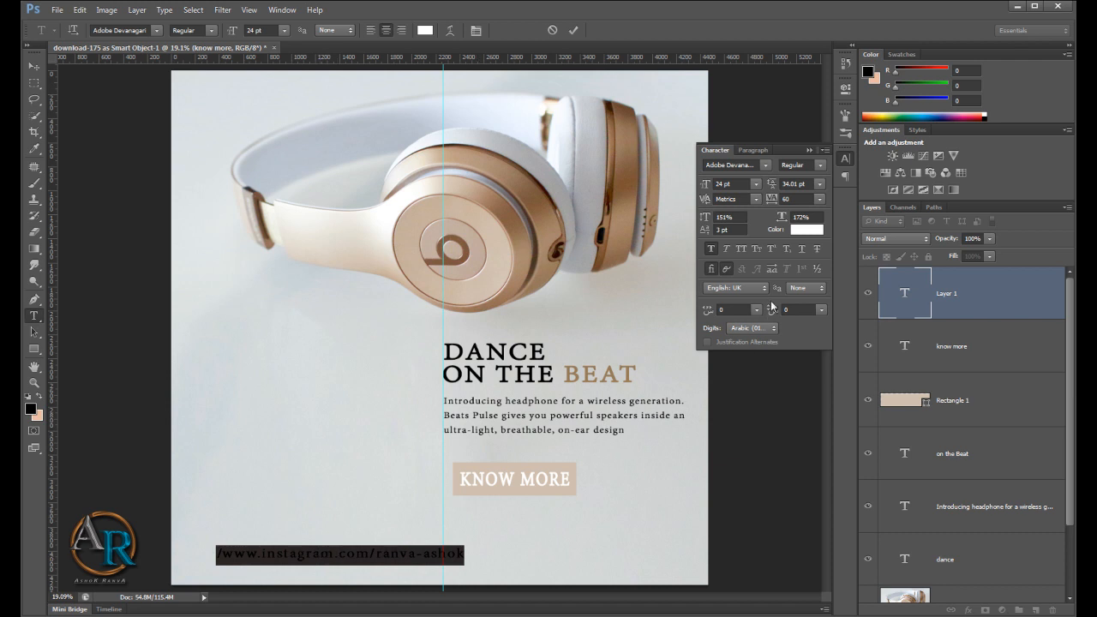
pyautogui.click(805, 229)
pyautogui.click(648, 372)
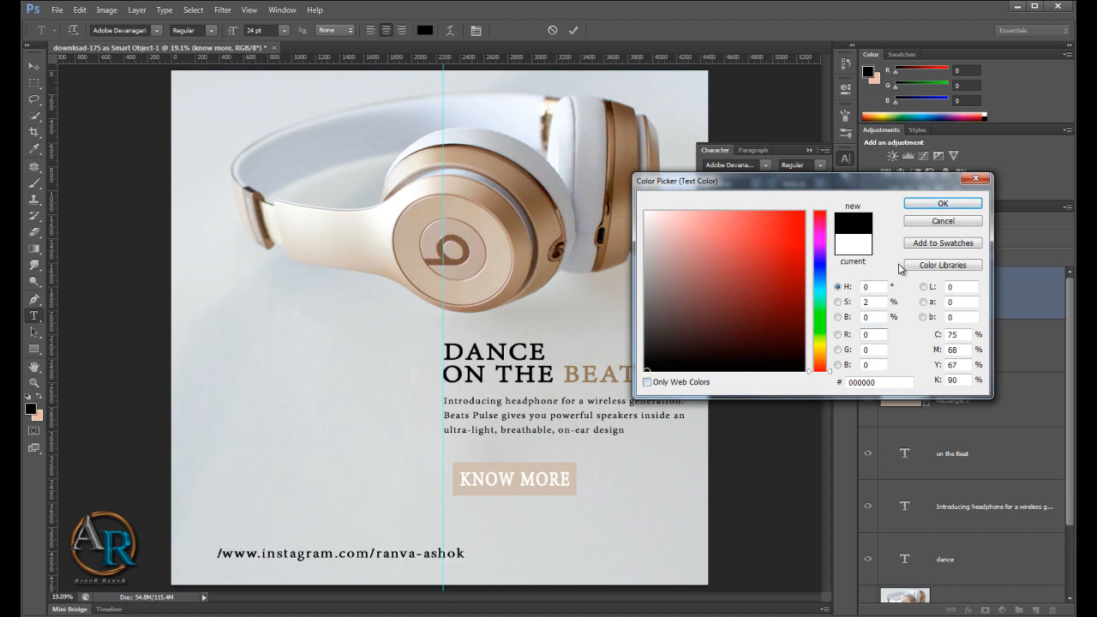
pyautogui.click(943, 205)
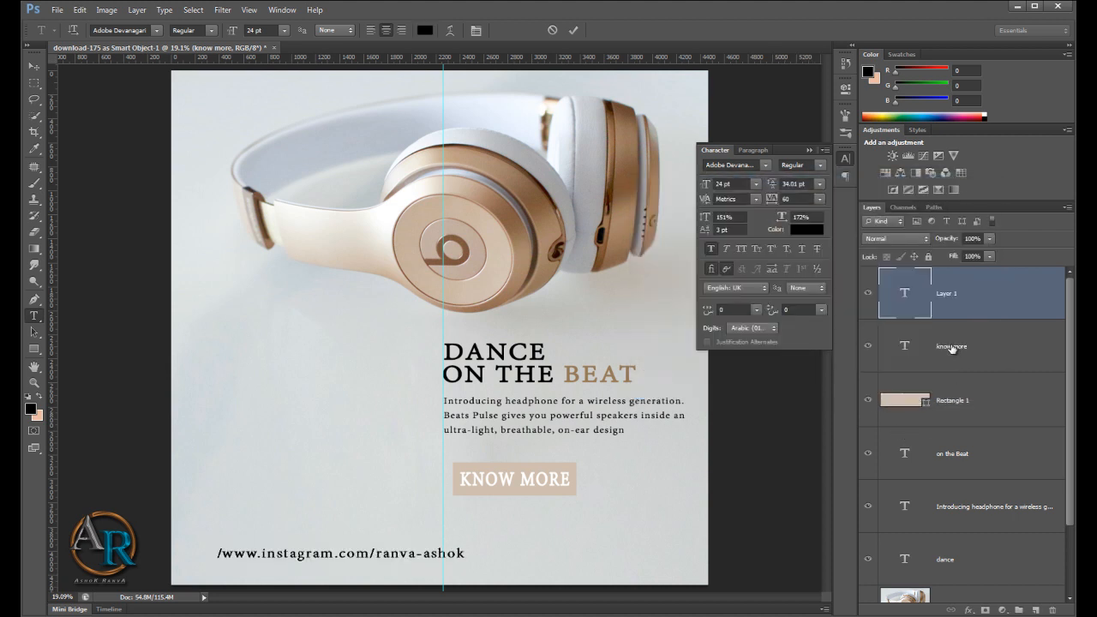
pyautogui.click(952, 348)
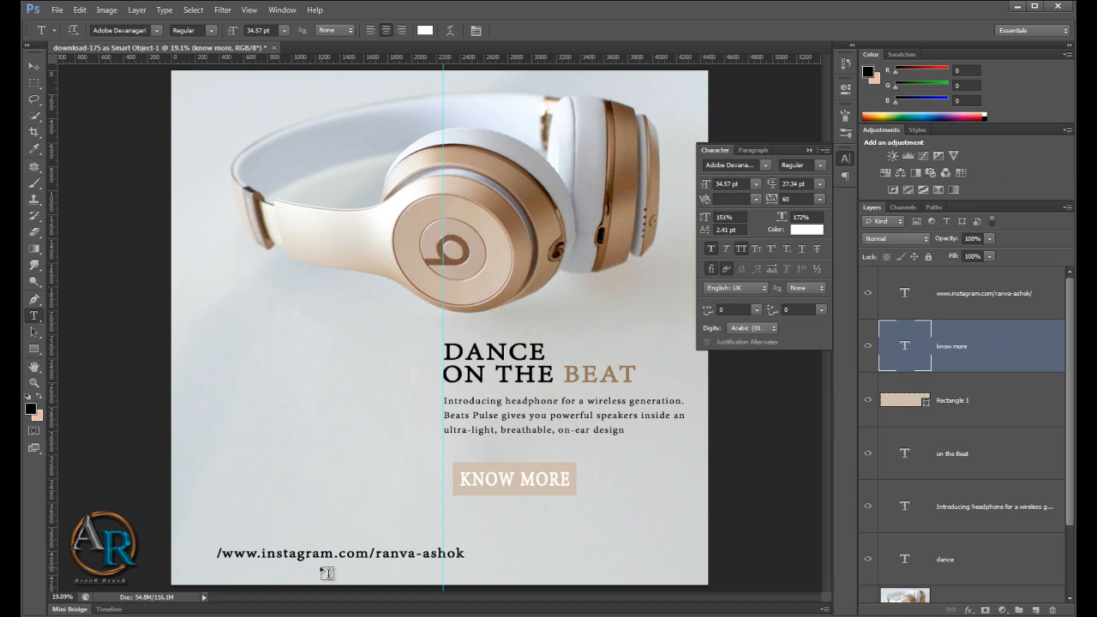
pyautogui.click(225, 554)
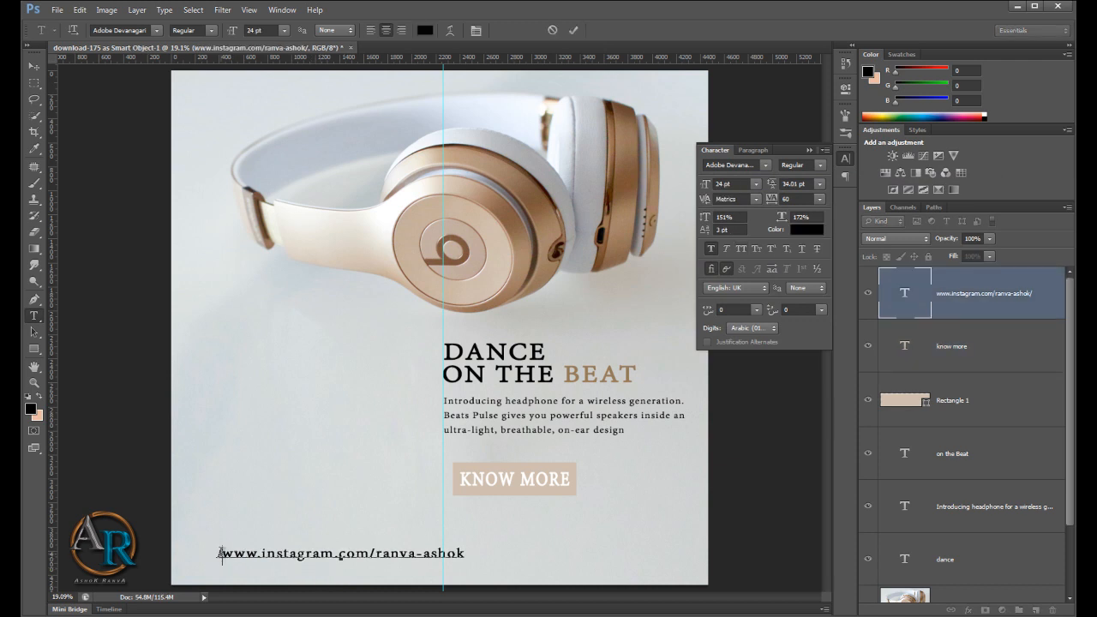
pyautogui.moveTo(220, 553); pyautogui.dragTo(222, 554)
pyautogui.press('BackSpace')
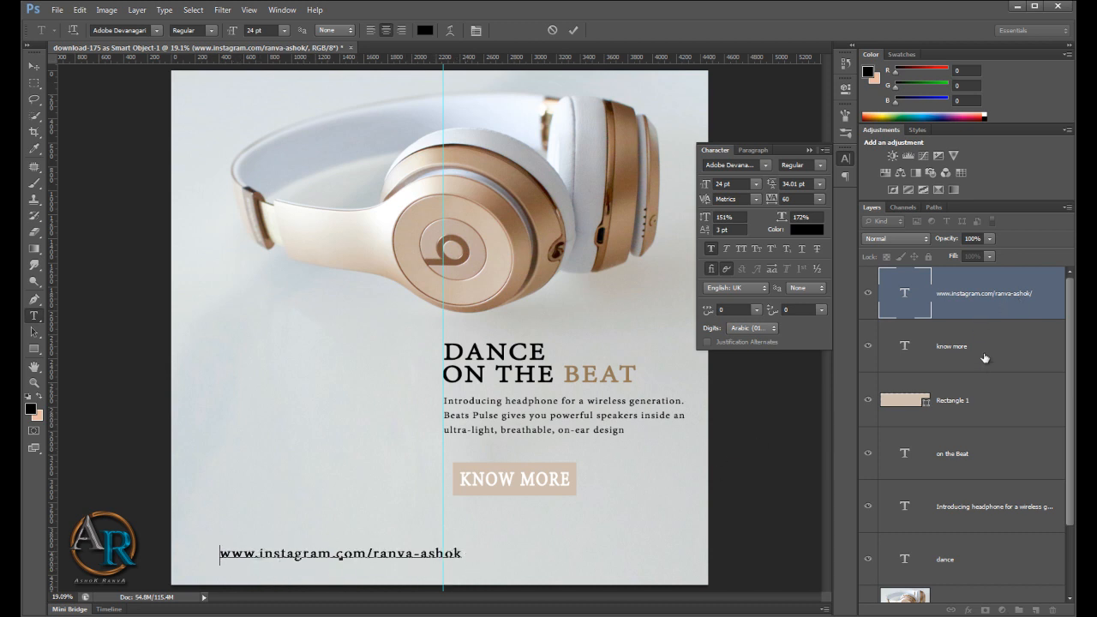
pyautogui.click(981, 309)
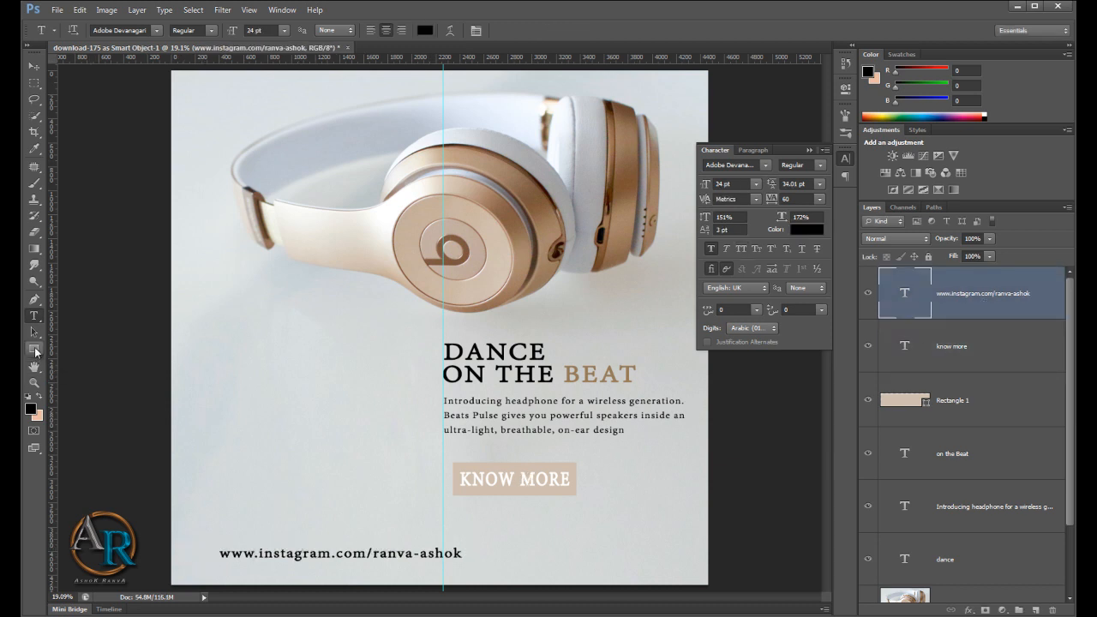
# Step: Draw a small square left of the link and fill it red #f11010
pyautogui.click(36, 349)
pyautogui.moveTo(200, 547); pyautogui.dragTo(212, 559)
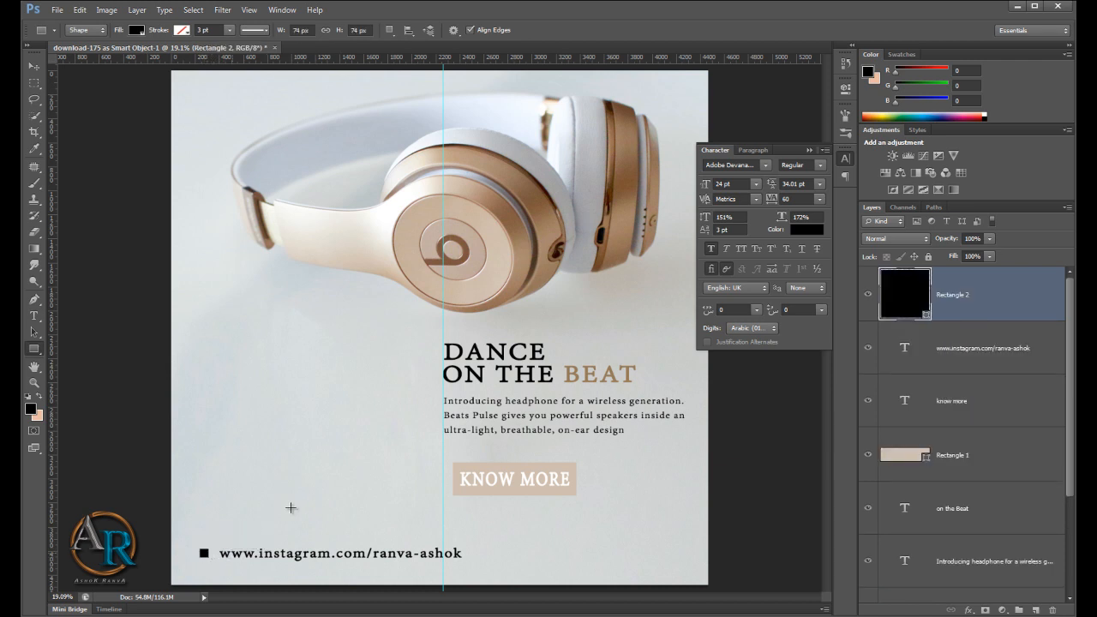
pyautogui.doubleClick(891, 307)
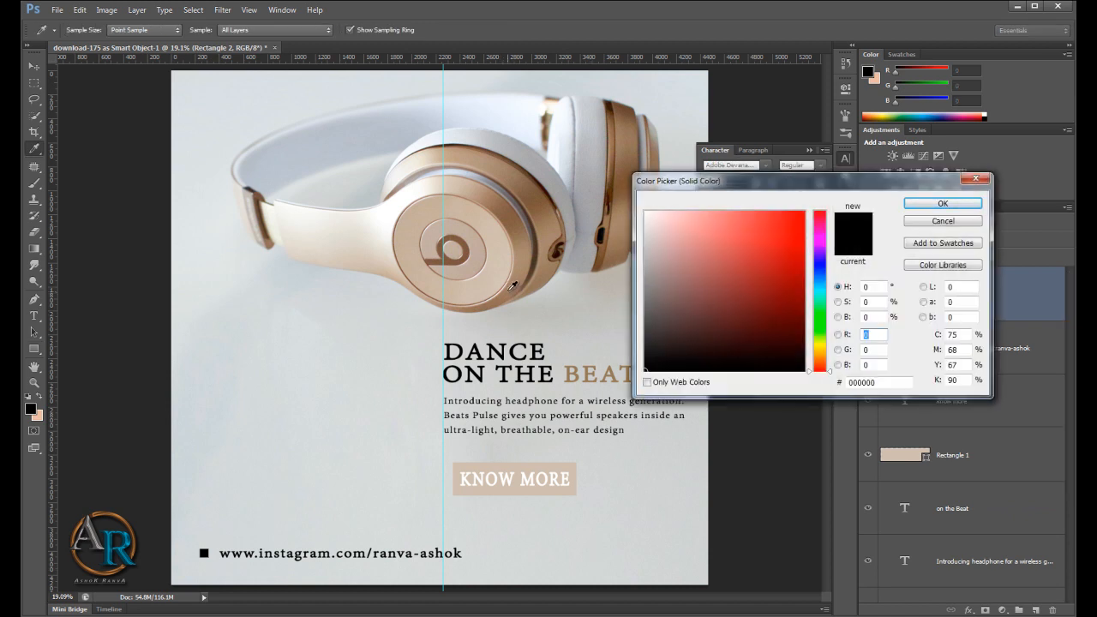
pyautogui.click(793, 220)
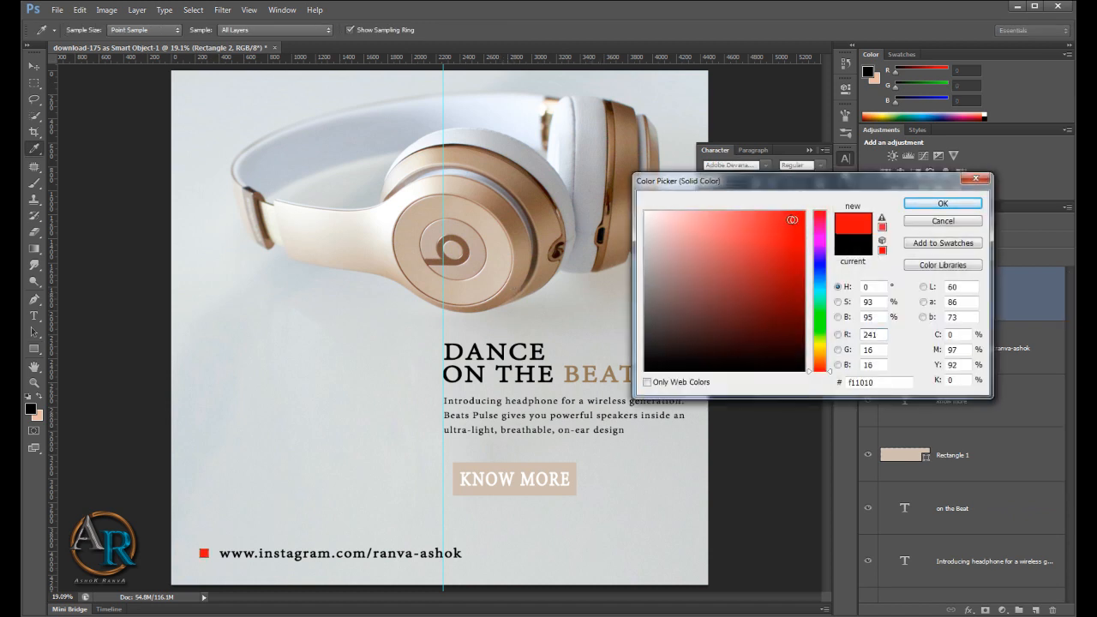
pyautogui.click(943, 204)
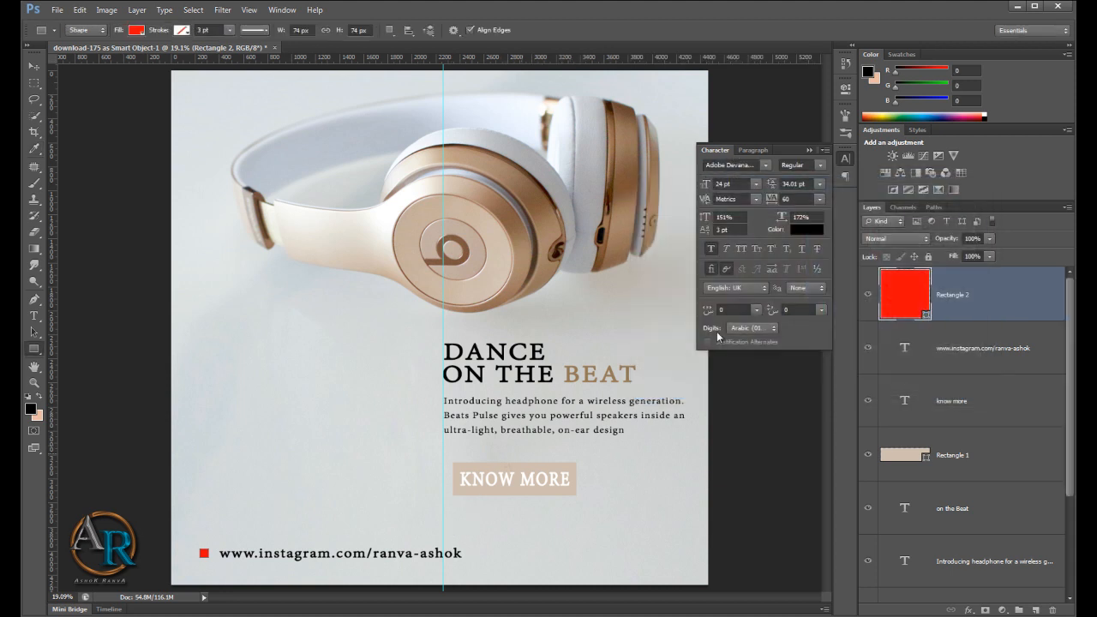
pyautogui.click(810, 150)
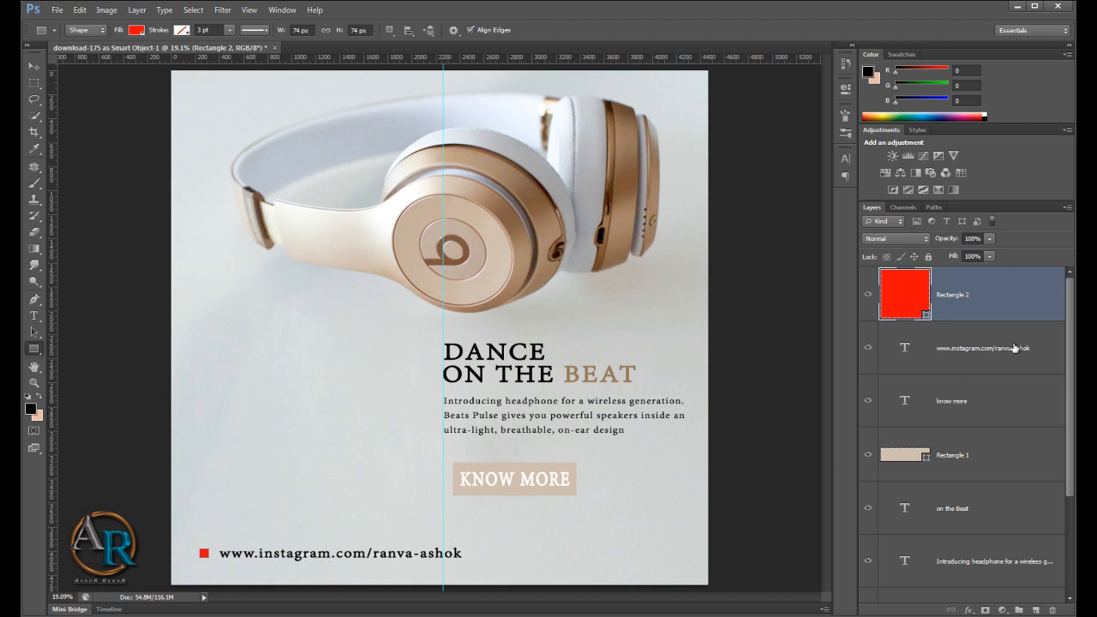
# Step: Nudge the red square and the link together slightly down and left
pyautogui.keyDown('shift'); pyautogui.click(986, 360); pyautogui.keyUp('shift')
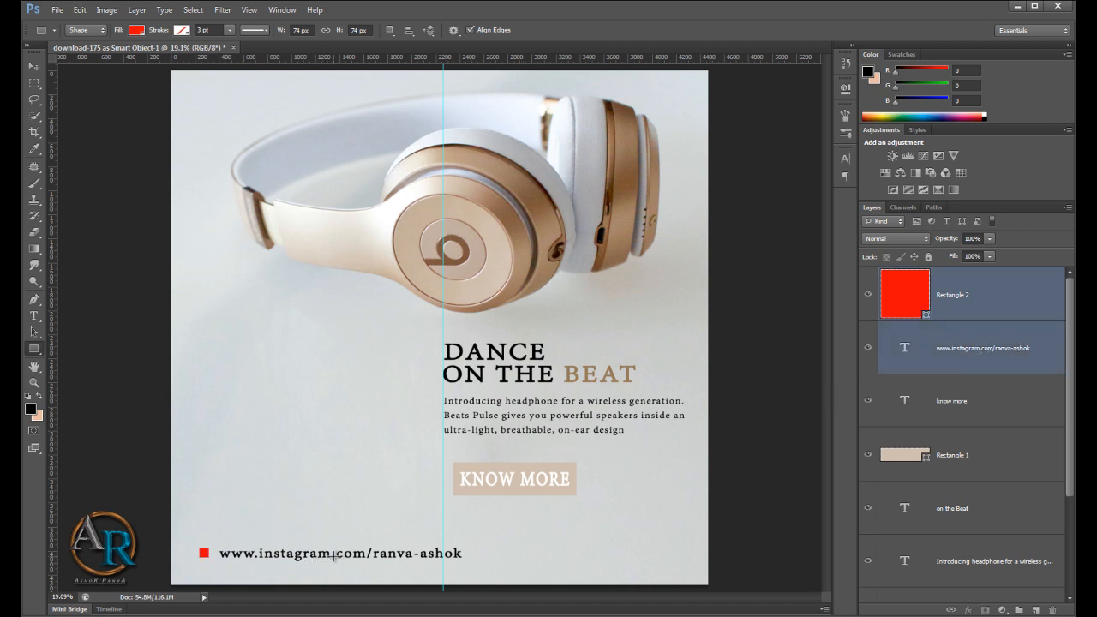
pyautogui.press('v')
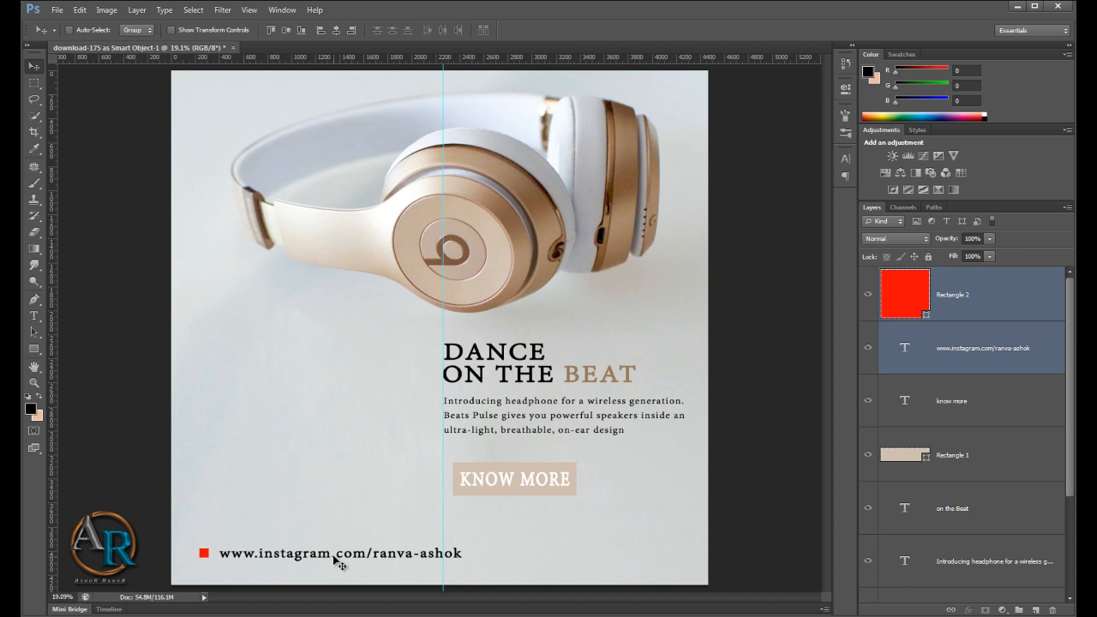
pyautogui.hotkey('shift', 'Down')
pyautogui.hotkey('shift', 'Down')
pyautogui.hotkey('shift', 'Down')
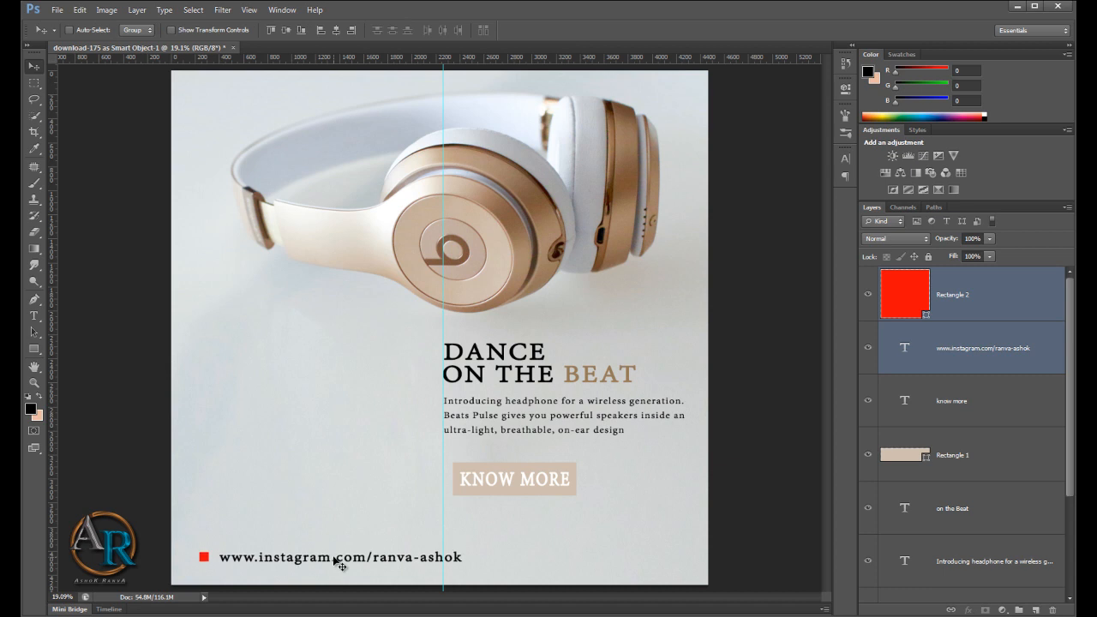
pyautogui.press('Down')
pyautogui.press('Down')
pyautogui.press('Down')
pyautogui.press('Down')
pyautogui.press('Down')
pyautogui.press('Down')
pyautogui.press('Down')
pyautogui.press('Down')
pyautogui.press('Down')
pyautogui.press('Down')
pyautogui.press('Down')
pyautogui.press('Down')
pyautogui.press('Down')
pyautogui.press('Down')
pyautogui.press('Down')
pyautogui.press('Left')
pyautogui.press('Left')
pyautogui.press('Left')
pyautogui.press('Left')
pyautogui.press('Left')
pyautogui.press('Left')
pyautogui.press('Left')
pyautogui.press('Left')
pyautogui.press('Left')
pyautogui.press('Left')
pyautogui.press('Left')
pyautogui.press('Left')
pyautogui.press('Left')
pyautogui.press('Left')
pyautogui.press('Left')
pyautogui.press('Left')
pyautogui.press('Left')
pyautogui.press('Left')
pyautogui.press('Left')
pyautogui.press('Left')
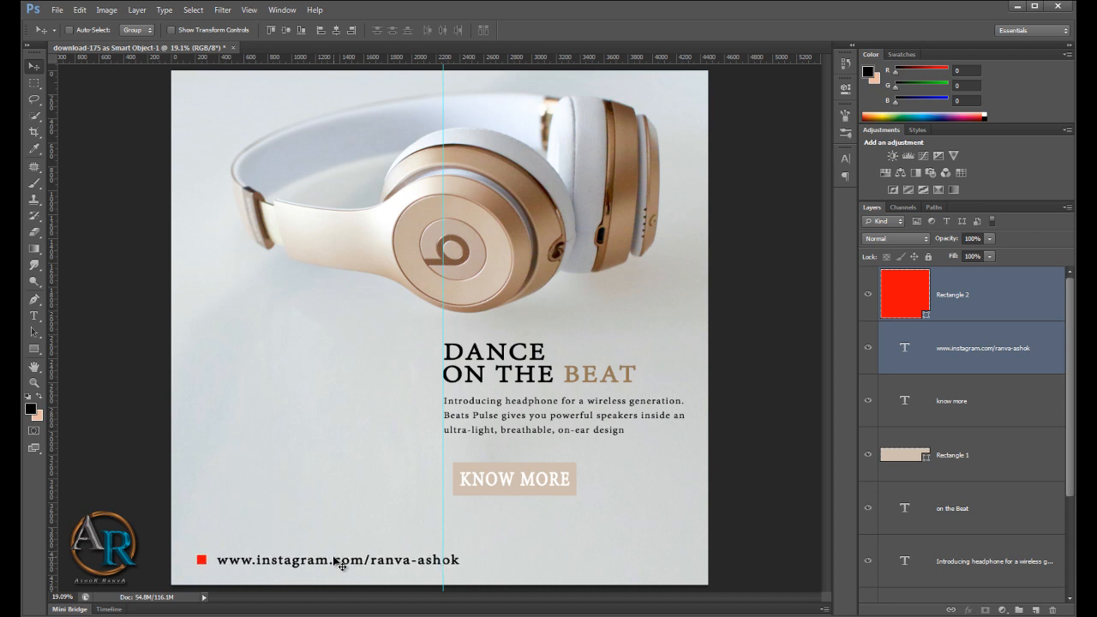
pyautogui.press('Down')
pyautogui.press('Down')
pyautogui.press('Down')
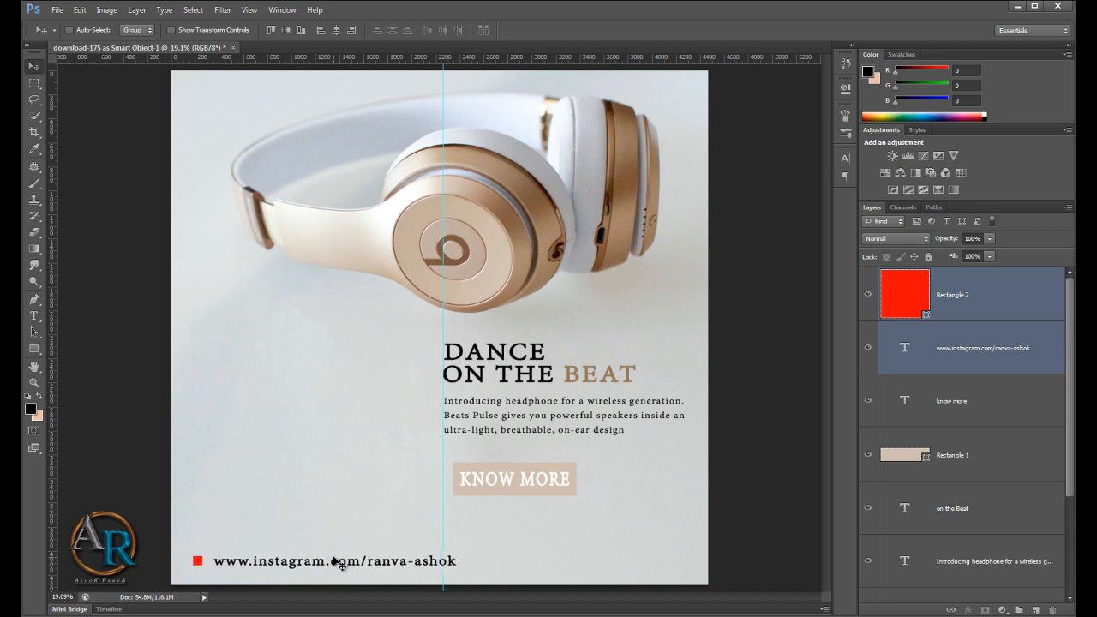
pyautogui.press('Left')
pyautogui.press('Left')
pyautogui.press('Left')
pyautogui.press('Left')
pyautogui.press('Left')
pyautogui.press('Left')
pyautogui.press('Left')
pyautogui.press('Left')
pyautogui.press('Left')
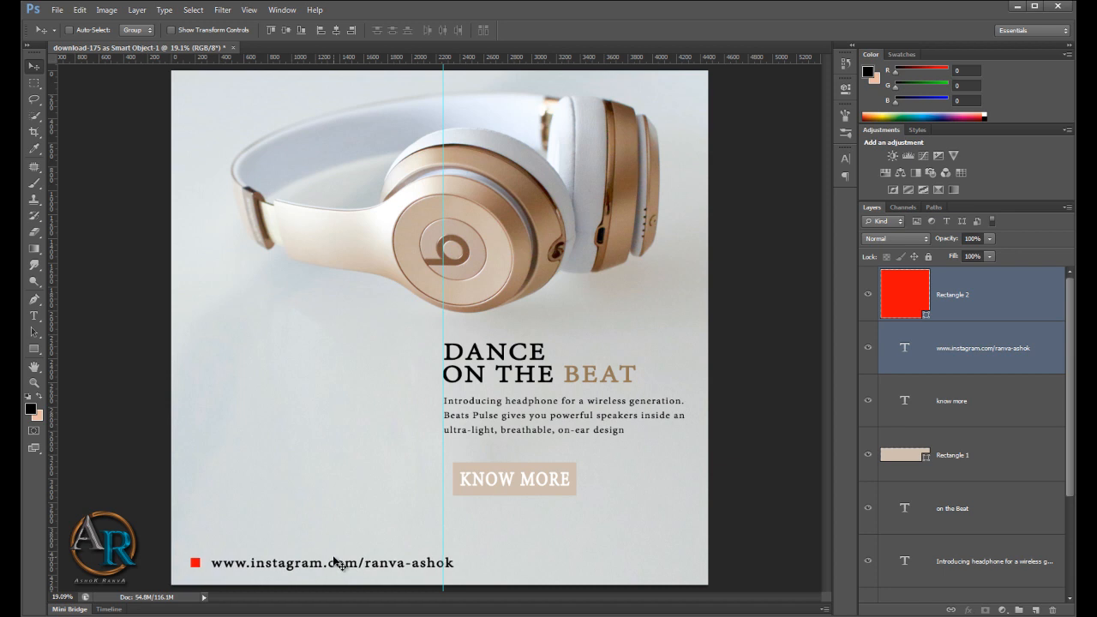
pyautogui.click(993, 309)
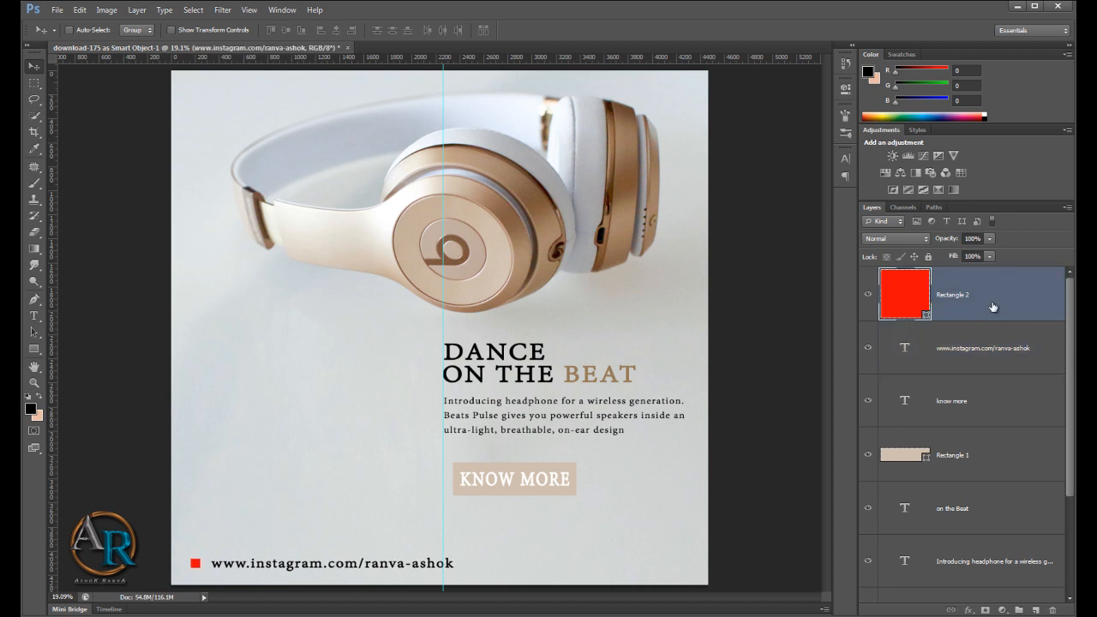
# Step: Drag the red Beats logo onto the poster, place it top-left and scale it down
pyautogui.scroll(-2, 619, 299)
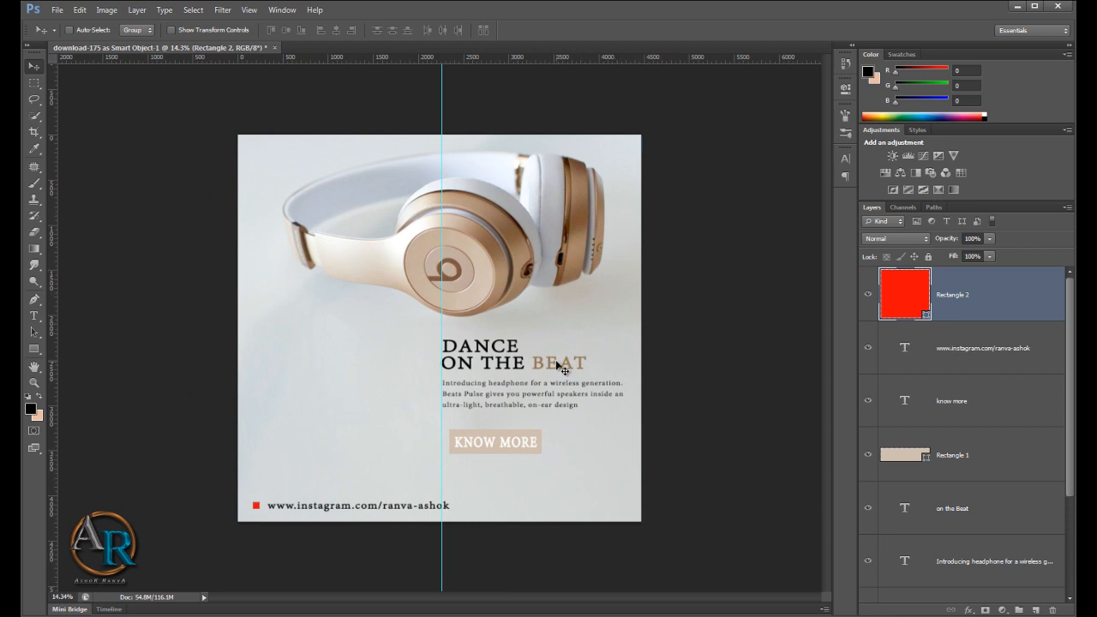
pyautogui.moveTo(561, 369); pyautogui.dragTo(559, 370)
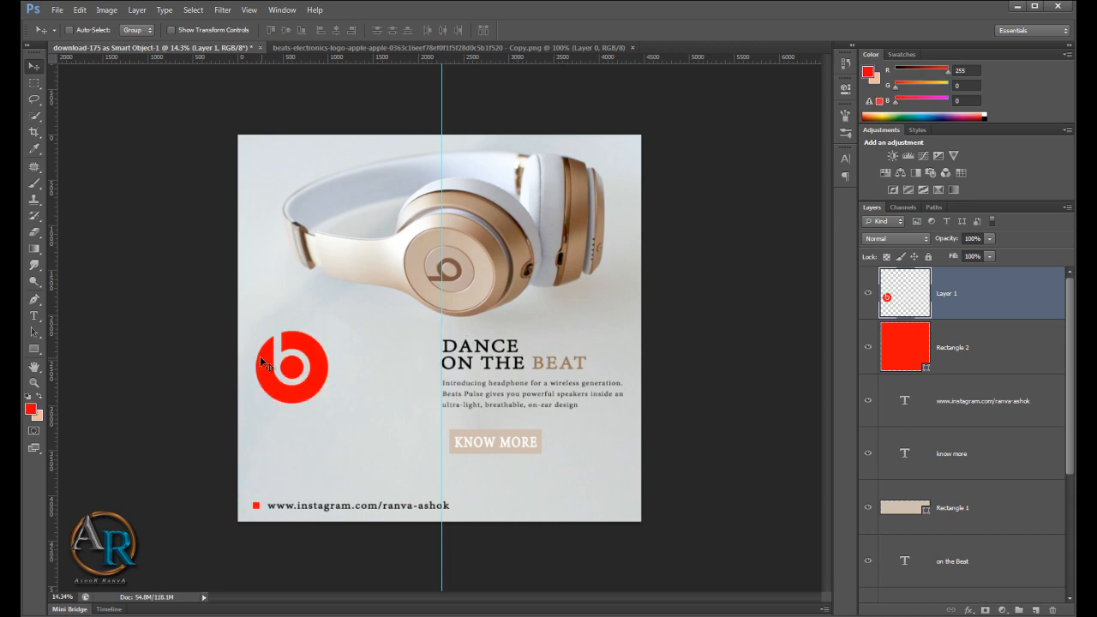
pyautogui.moveTo(302, 364); pyautogui.dragTo(283, 158)
pyautogui.hotkey('ctrl', 't')
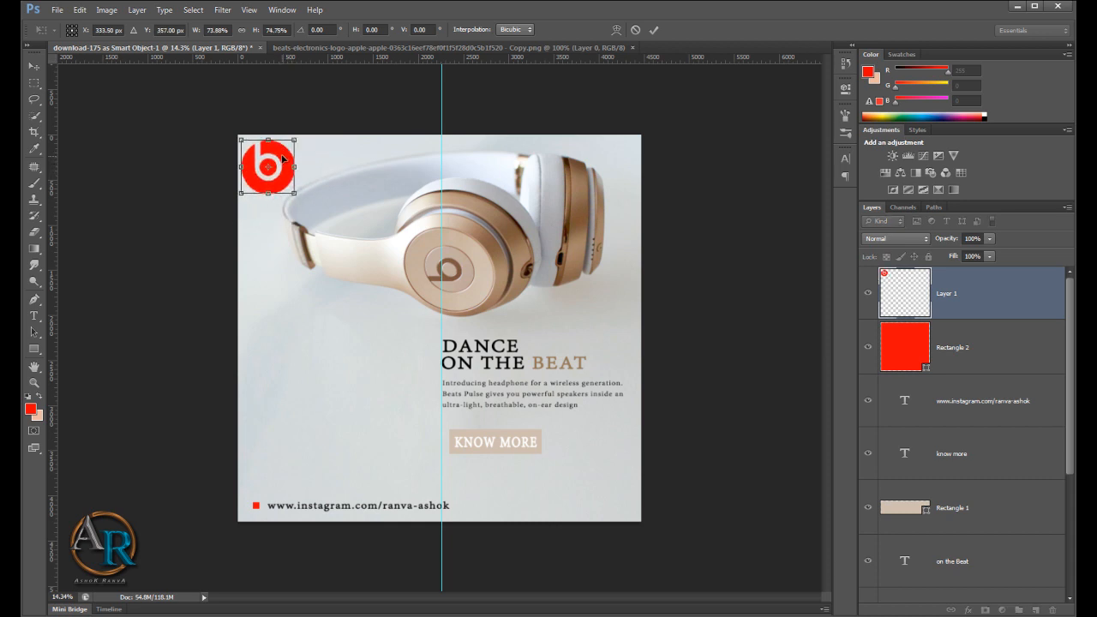
pyautogui.press('Return')
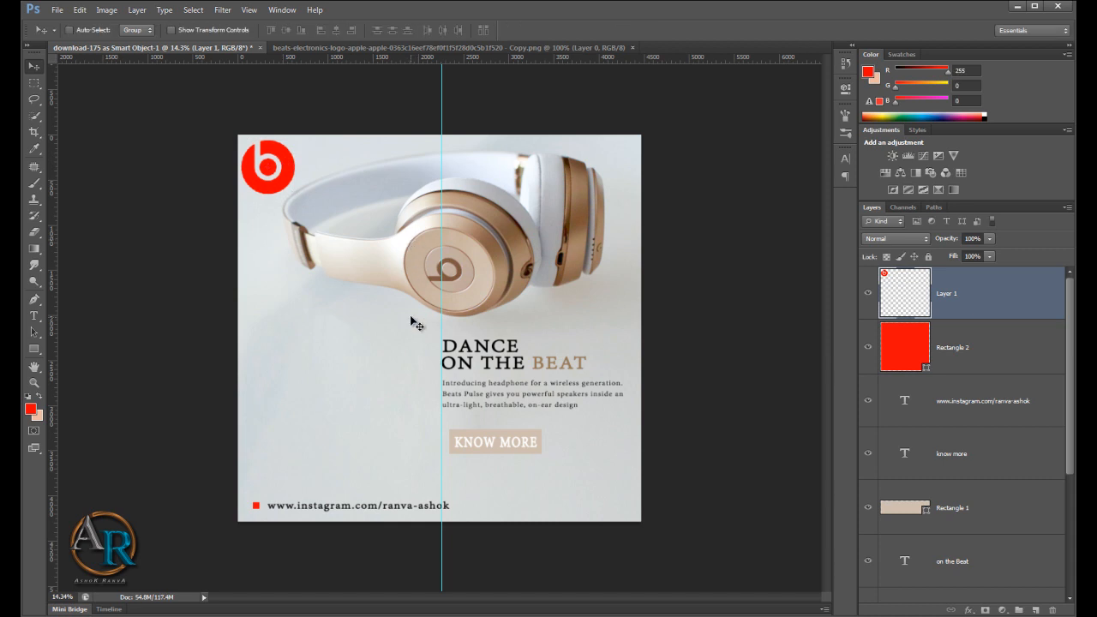
pyautogui.click(904, 347)
# Step: Change the button rectangle's fill to a bright pure red
pyautogui.click(907, 513)
pyautogui.doubleClick(904, 508)
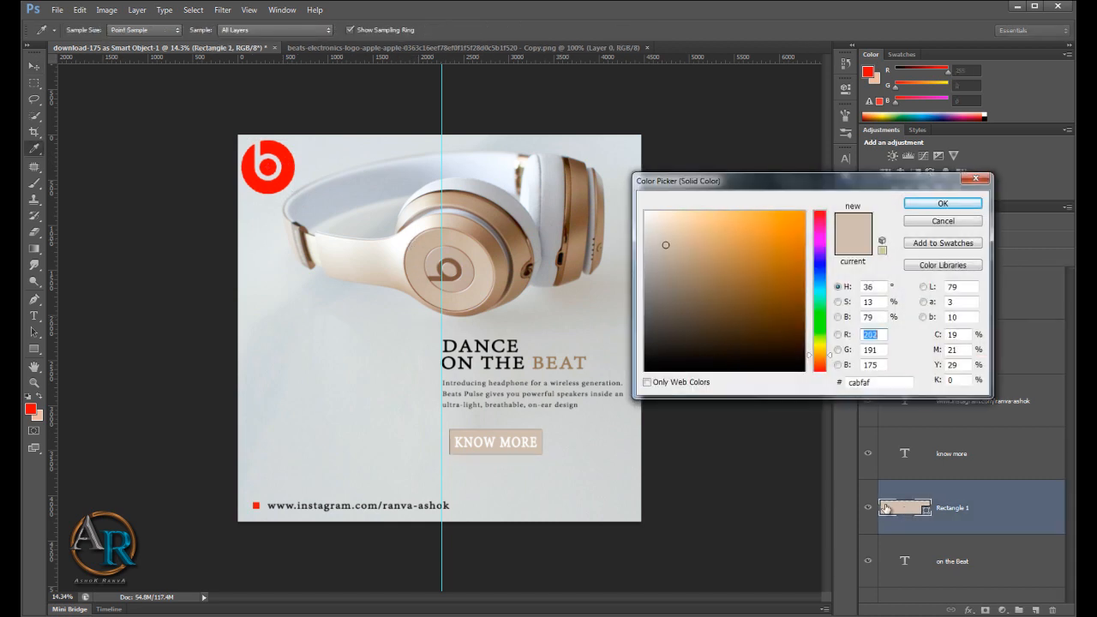
pyautogui.click(820, 214)
pyautogui.click(800, 212)
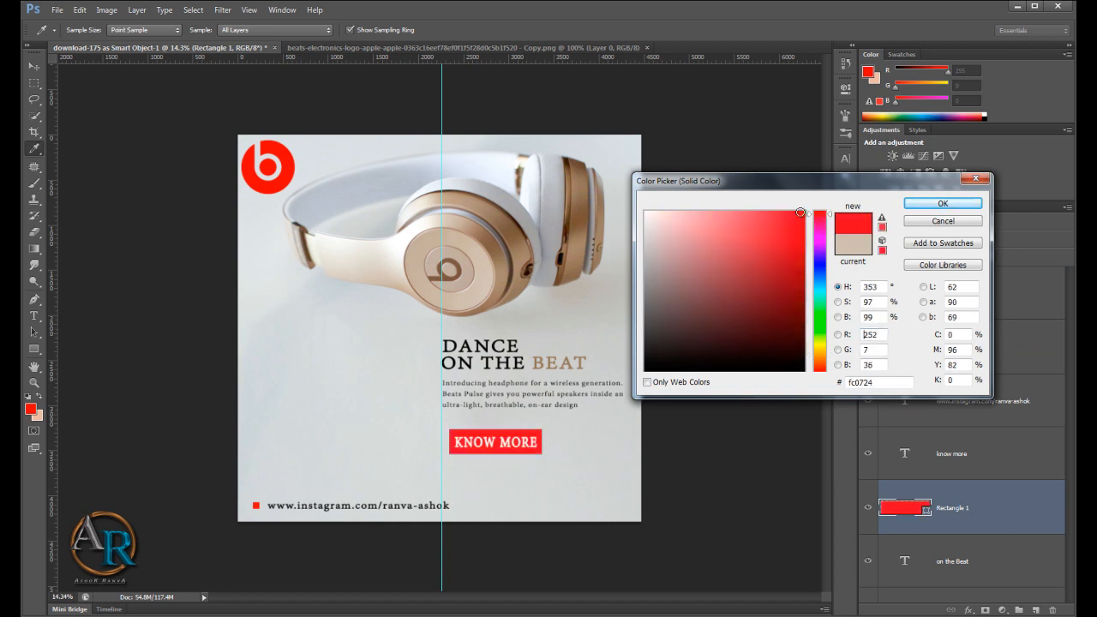
pyautogui.moveTo(800, 212); pyautogui.dragTo(800, 221)
pyautogui.moveTo(828, 213); pyautogui.dragTo(807, 211)
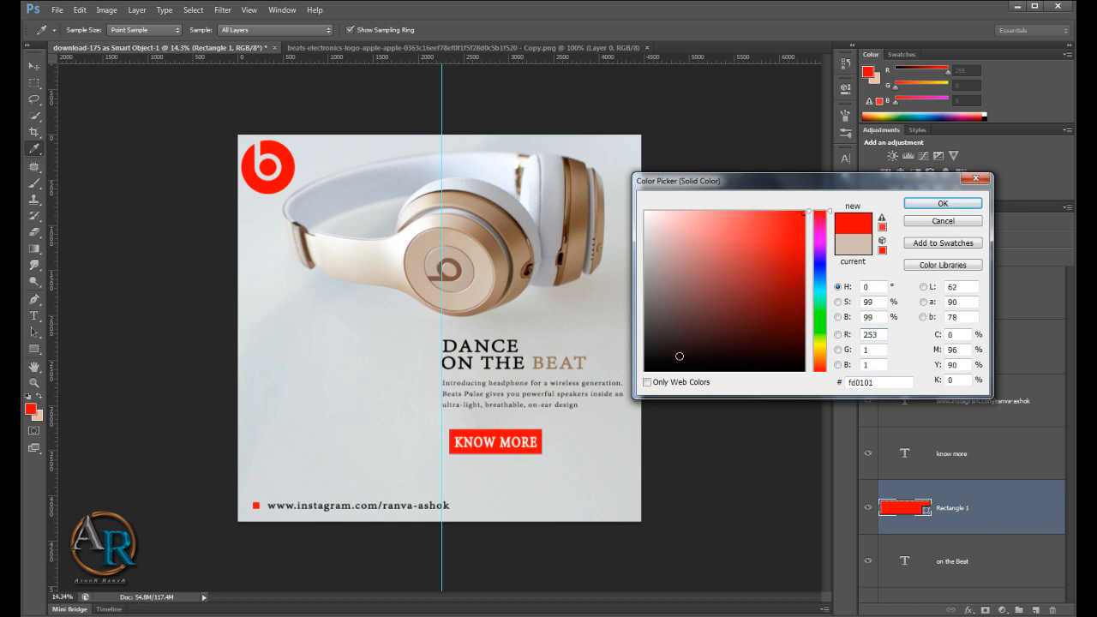
pyautogui.click(943, 204)
# Step: Colour the word BEAT red #fd0101 by sampling the button's red
pyautogui.click(537, 363)
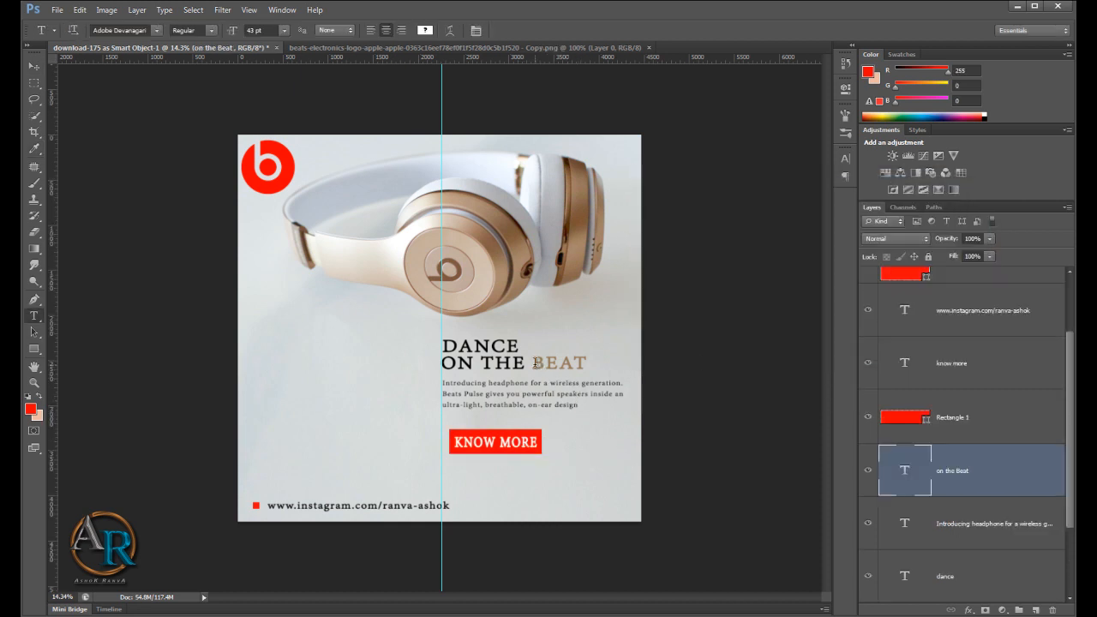
pyautogui.click(560, 369)
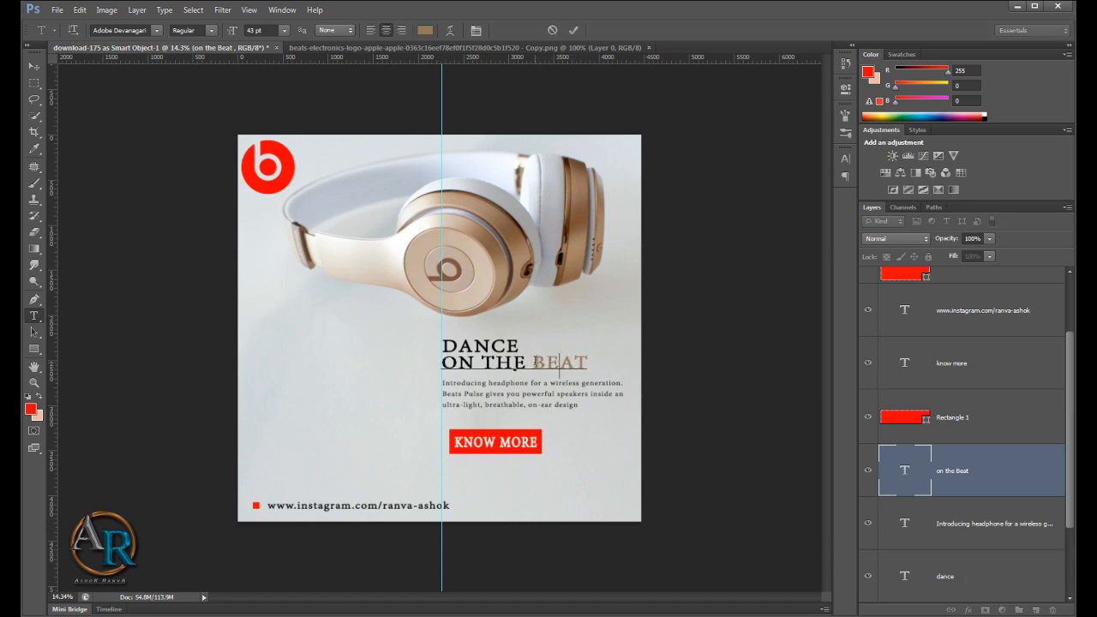
pyautogui.moveTo(532, 367); pyautogui.dragTo(588, 367)
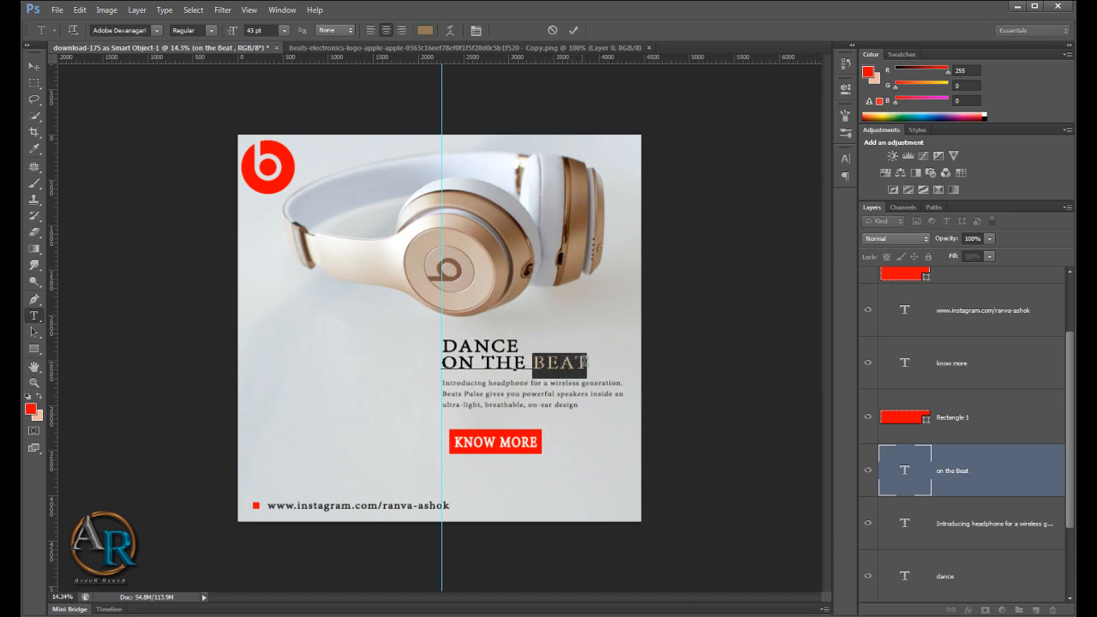
pyautogui.click(426, 30)
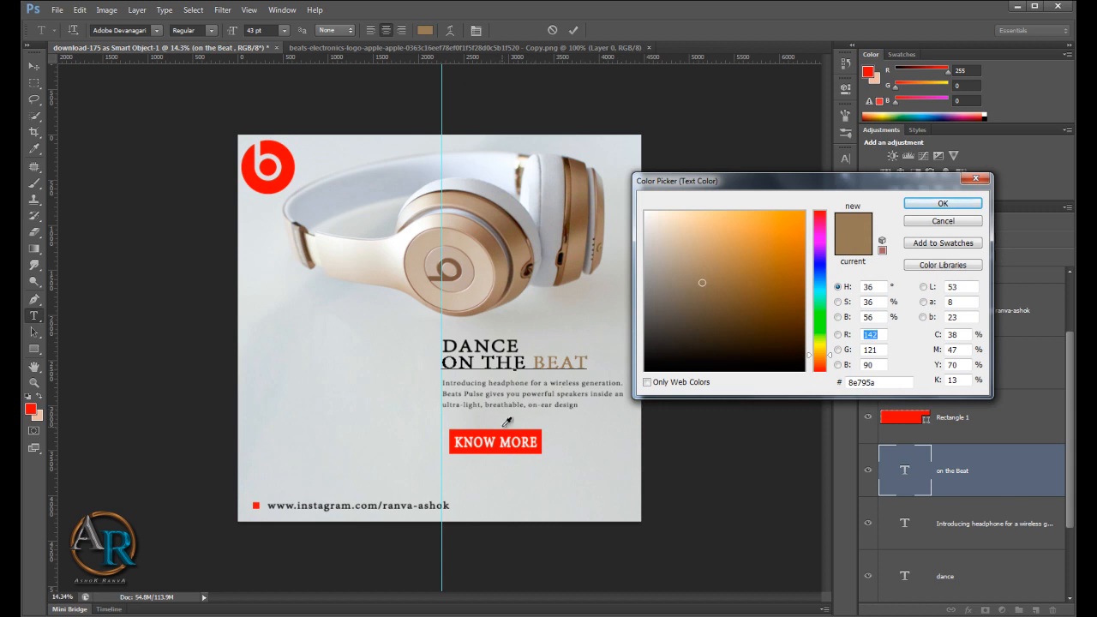
pyautogui.click(506, 433)
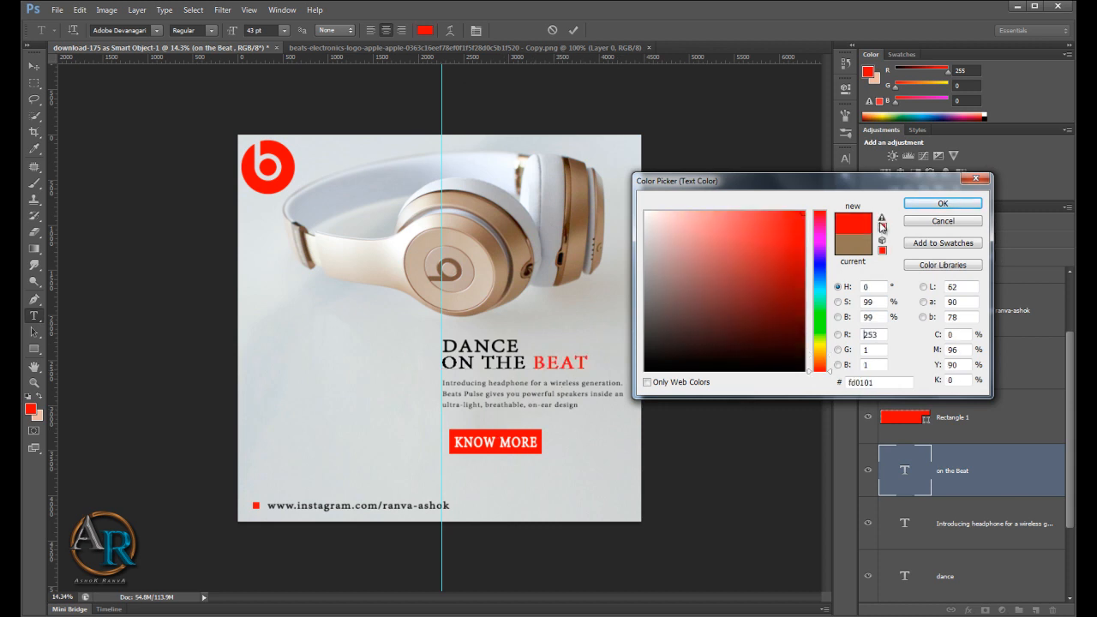
pyautogui.click(938, 206)
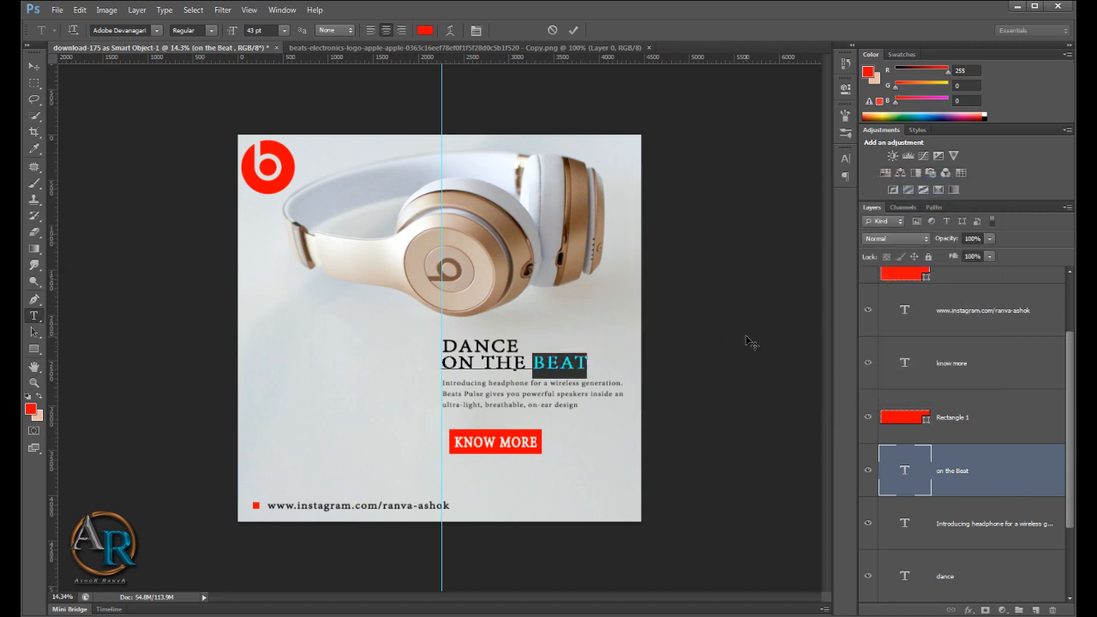
pyautogui.click(980, 308)
pyautogui.click(894, 322)
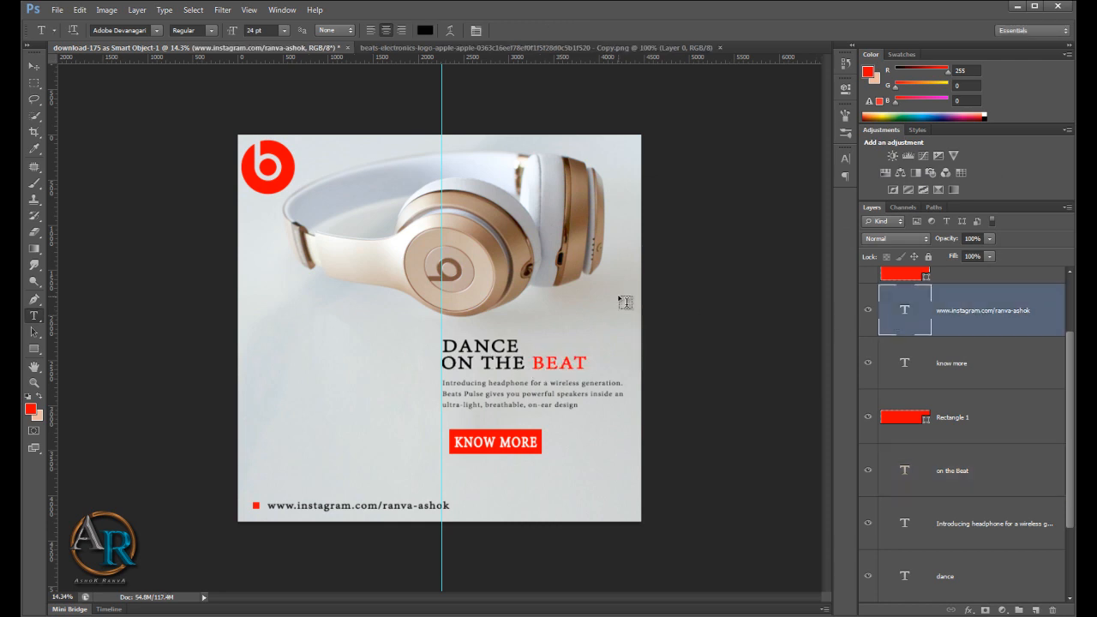
pyautogui.scroll(-1, 625, 300)
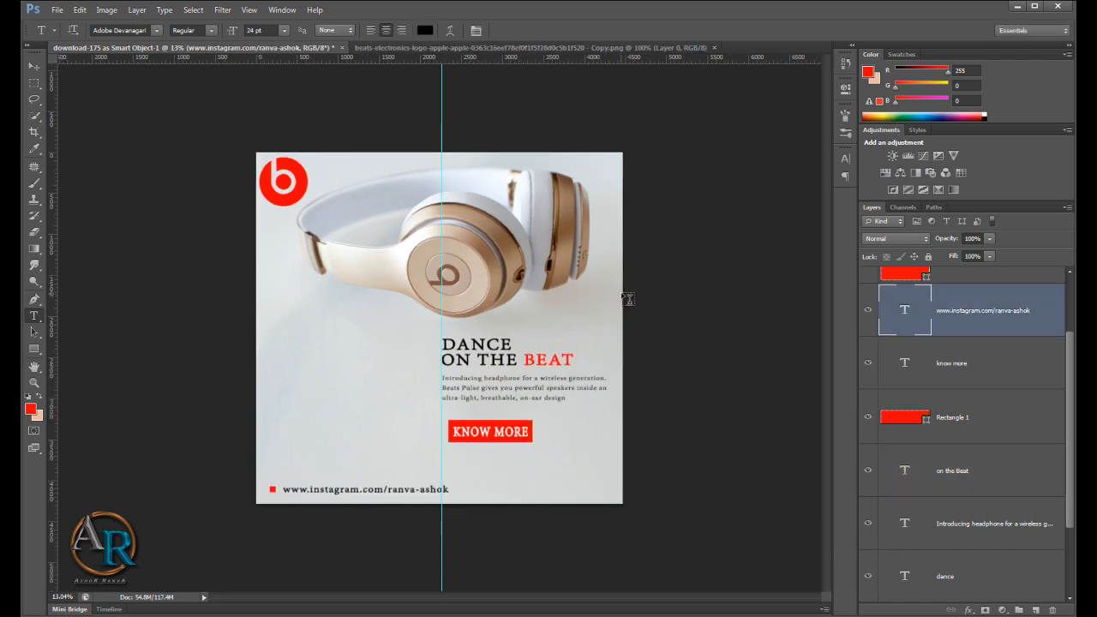
pyautogui.scroll(1, 628, 299)
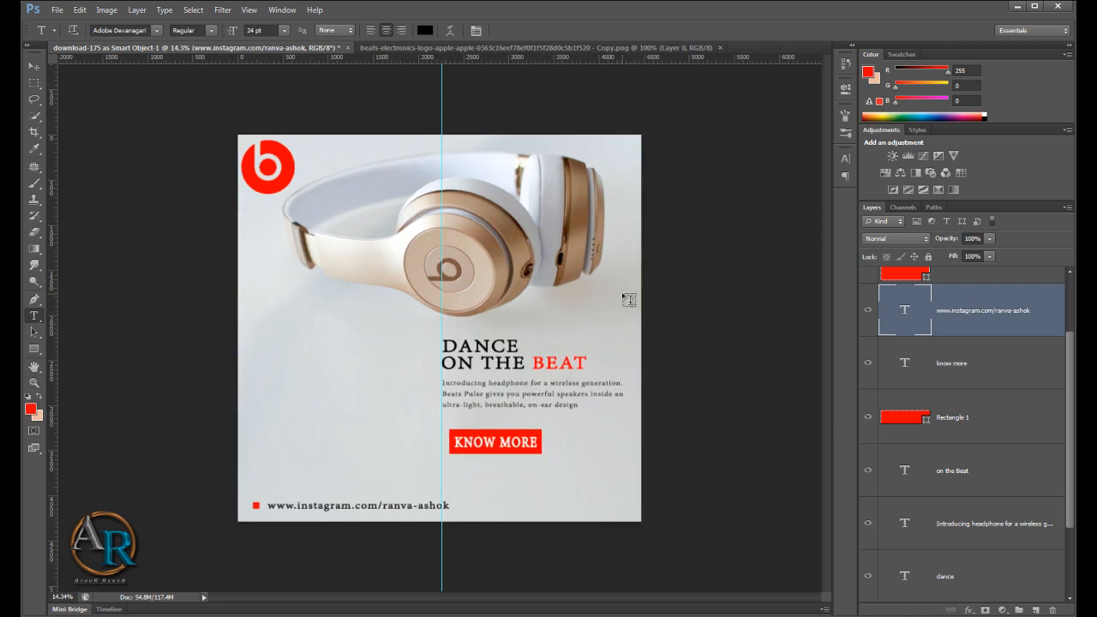
# Step: Remove the vertical guide and shift the dance and on the Beat heading layers left
pyautogui.press('v')
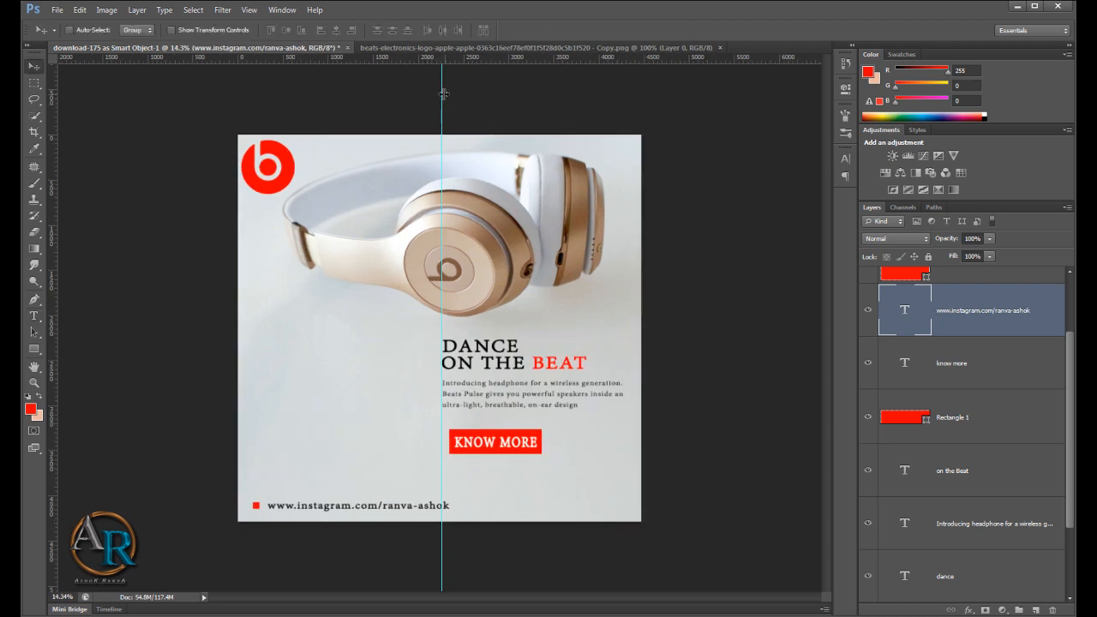
pyautogui.moveTo(444, 94); pyautogui.dragTo(58, 175)
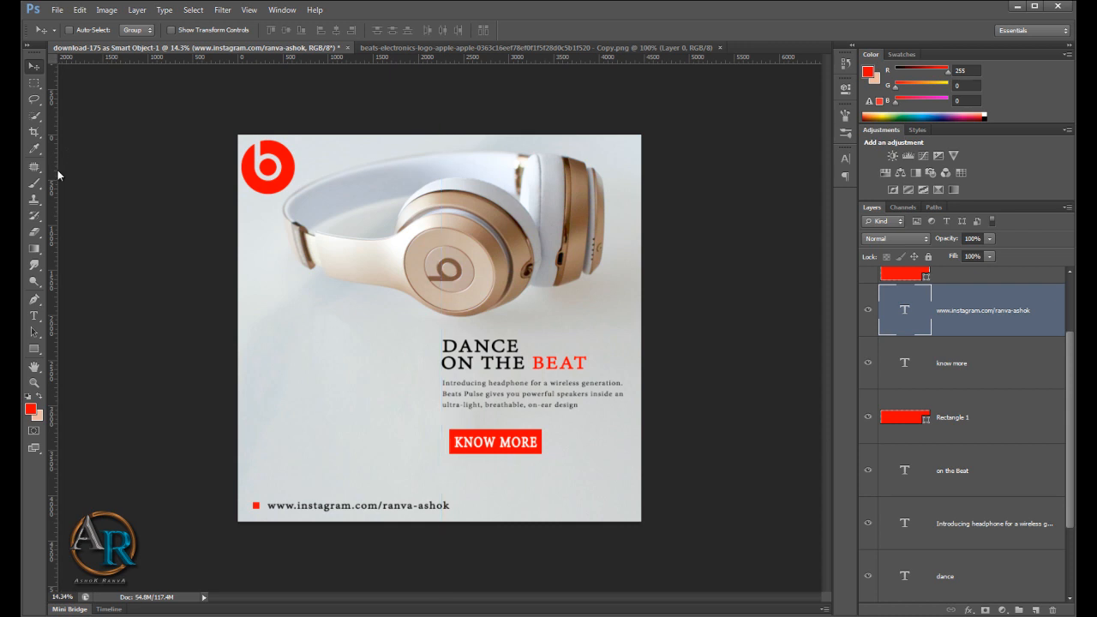
pyautogui.scroll(-1, 593, 278)
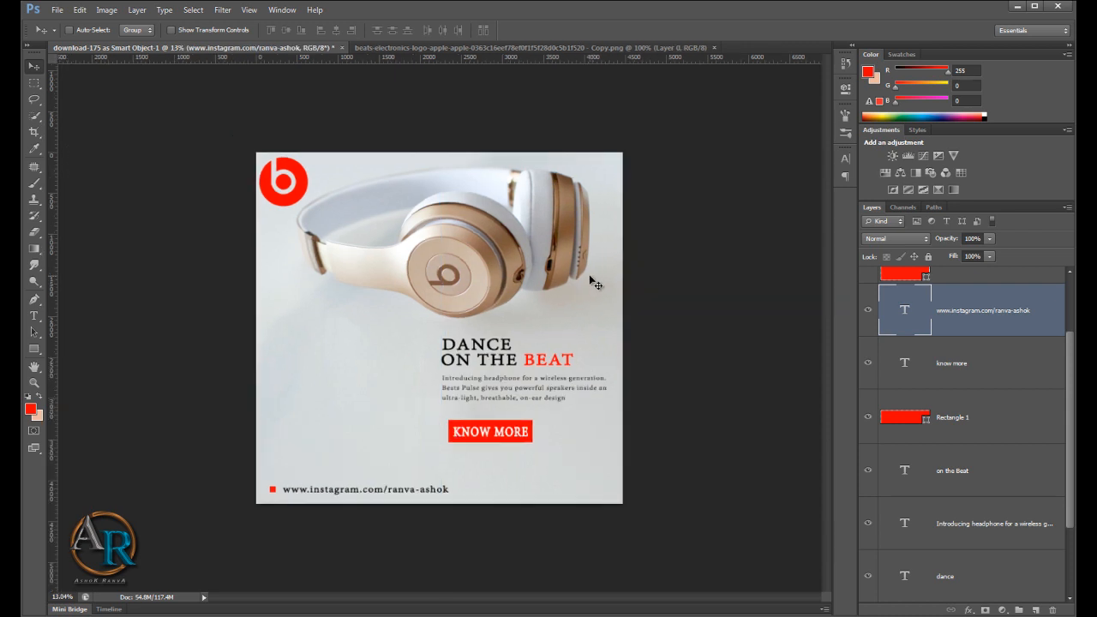
pyautogui.scroll(1, 593, 283)
pyautogui.click(969, 467)
pyautogui.scroll(-1, 973, 455)
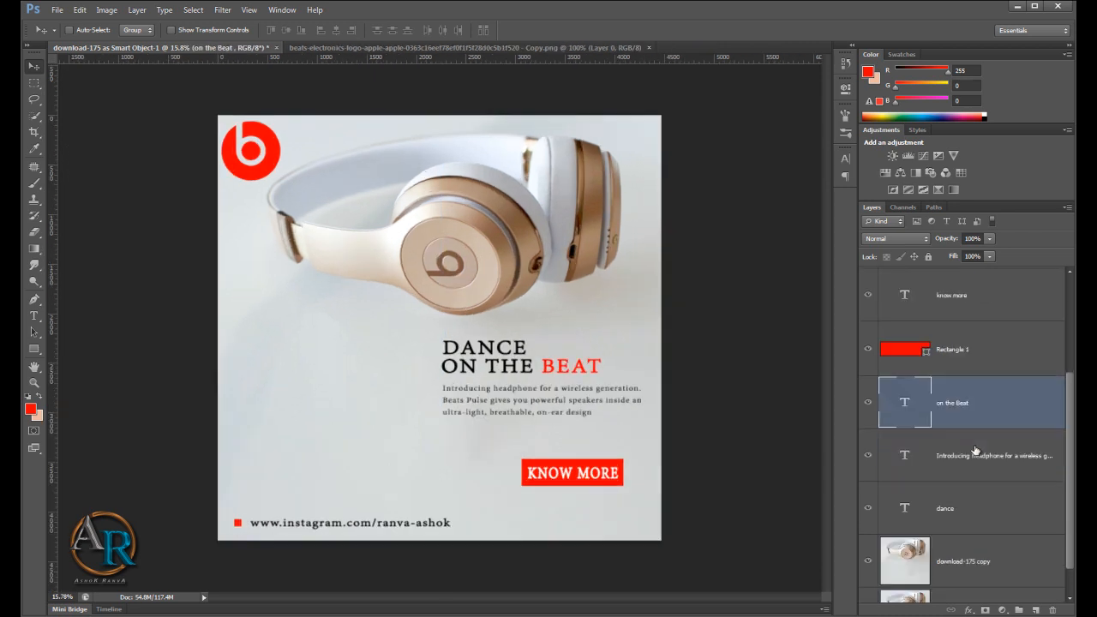
pyautogui.keyDown('ctrl'); pyautogui.click(960, 506); pyautogui.keyUp('ctrl')
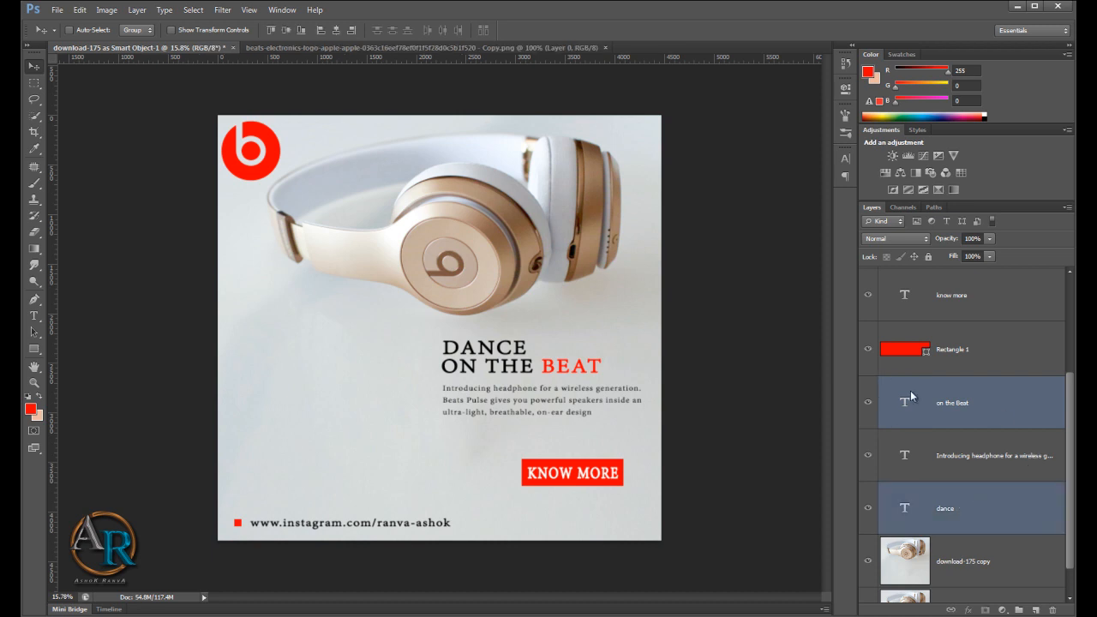
pyautogui.moveTo(502, 355); pyautogui.dragTo(350, 345)
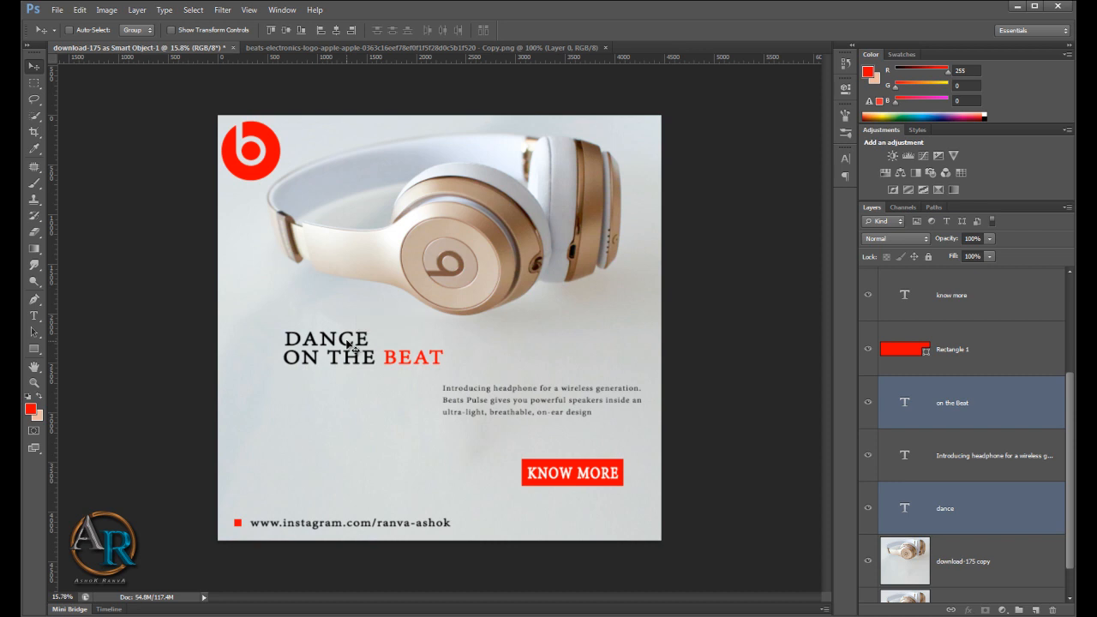
pyautogui.click(949, 467)
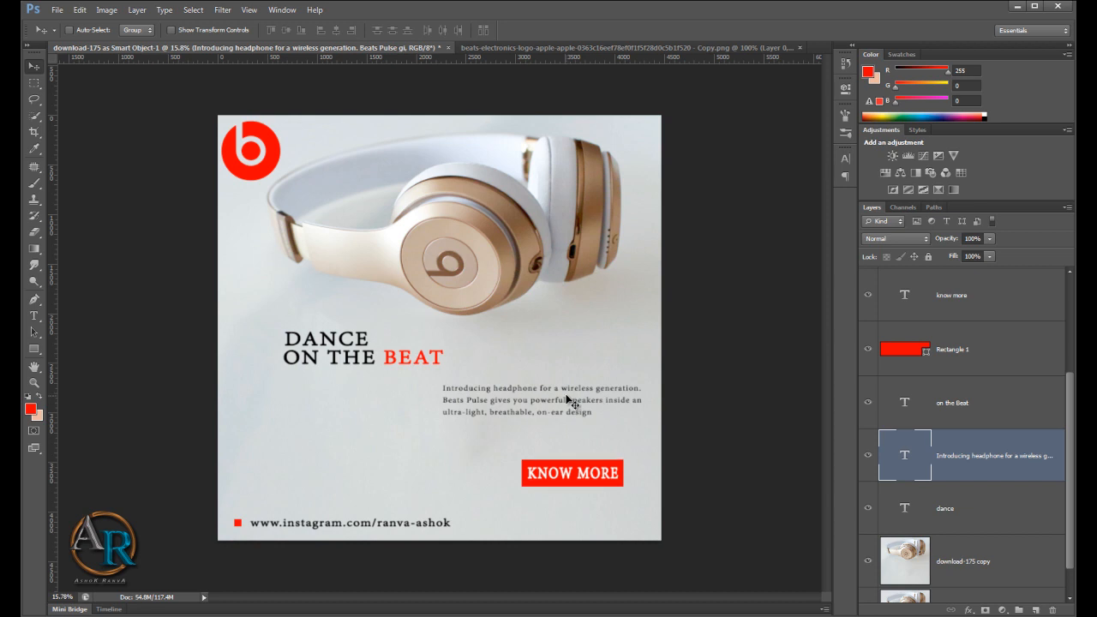
# Step: Widen the description paragraph's box leftward under the heading and enlarge it to 19 pt
pyautogui.press('t')
pyautogui.click(478, 390)
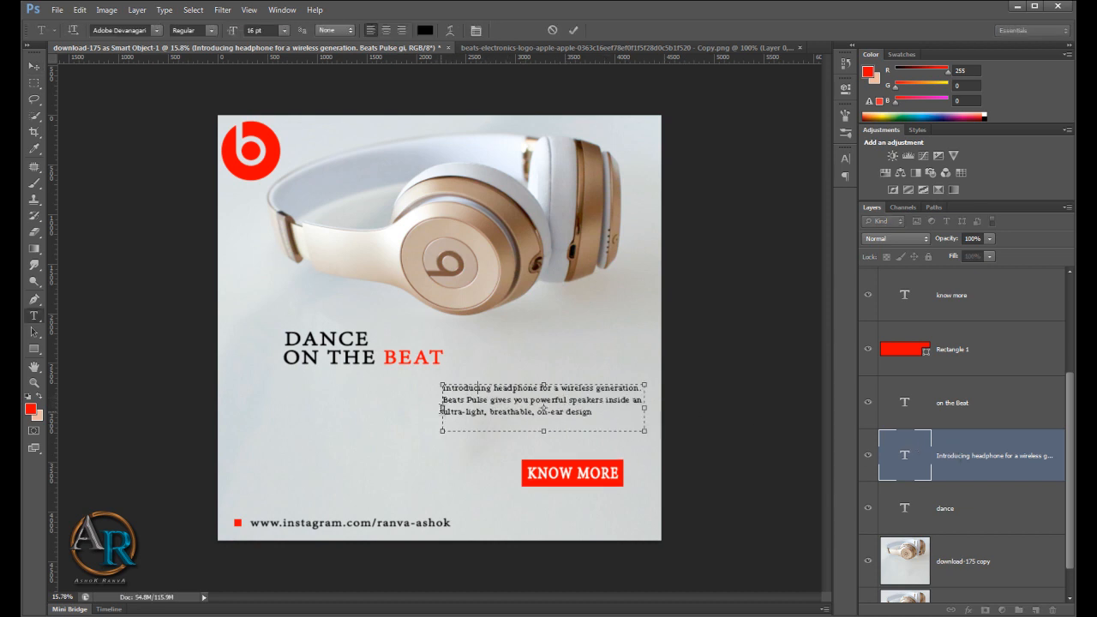
pyautogui.moveTo(439, 409); pyautogui.dragTo(257, 394)
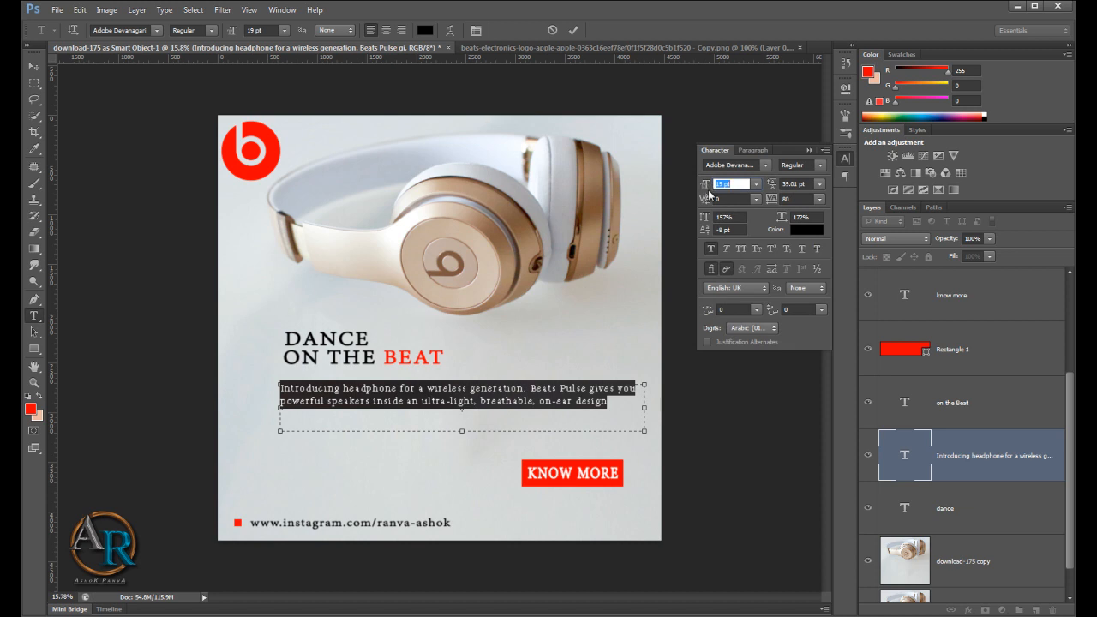
pyautogui.click(811, 150)
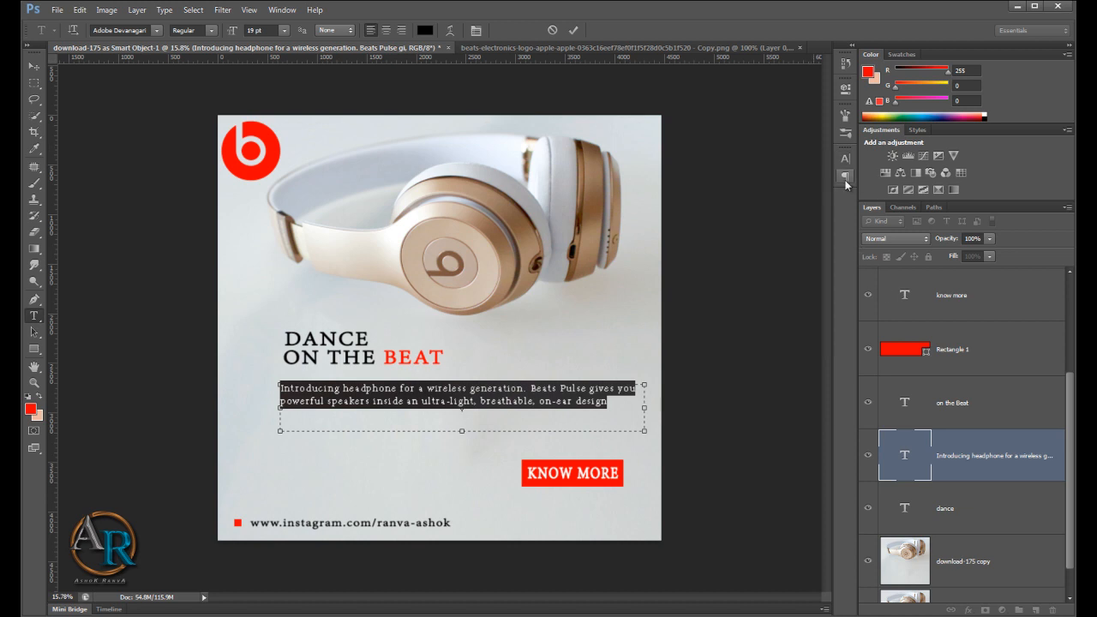
pyautogui.click(983, 326)
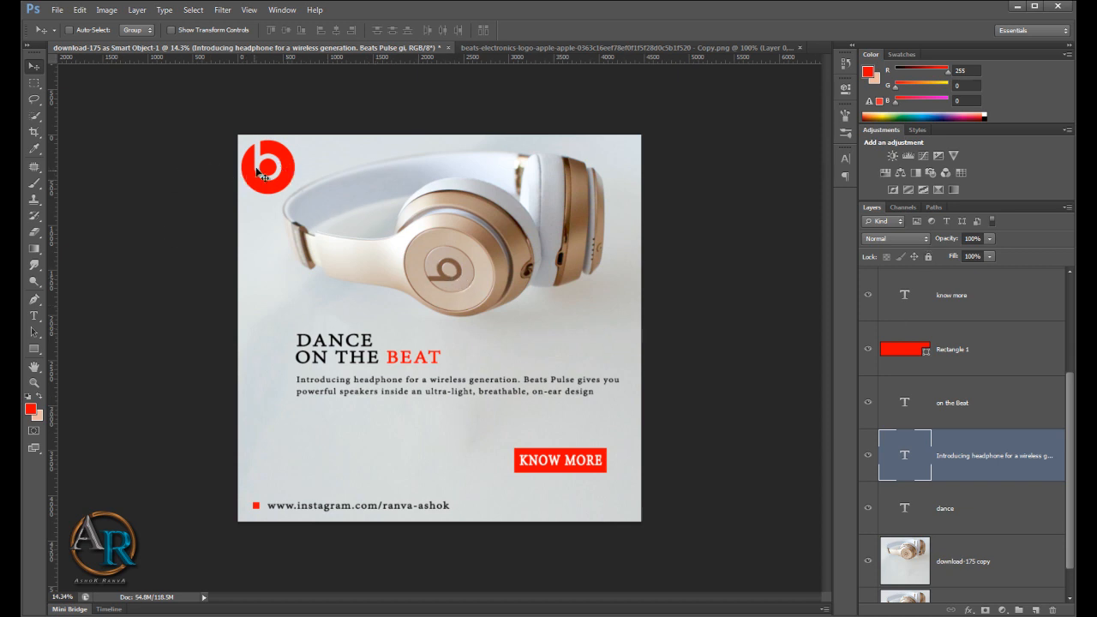
# Step: Move the KNOW MORE button and its text up together
pyautogui.click(999, 353)
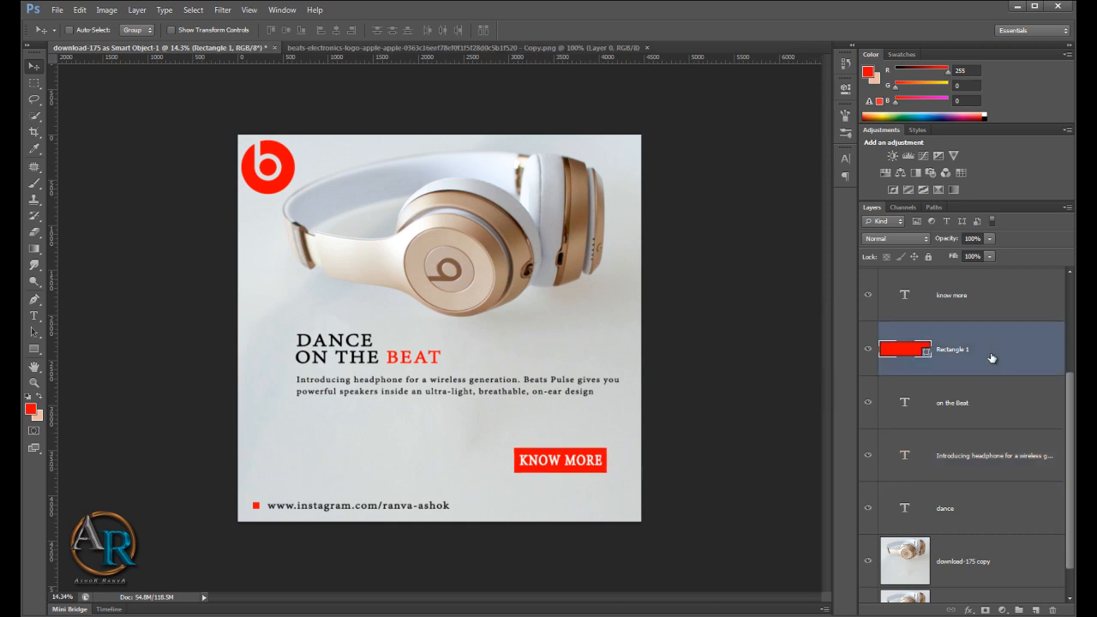
pyautogui.keyDown('shift'); pyautogui.click(991, 297); pyautogui.keyUp('shift')
pyautogui.moveTo(595, 460); pyautogui.dragTo(609, 432)
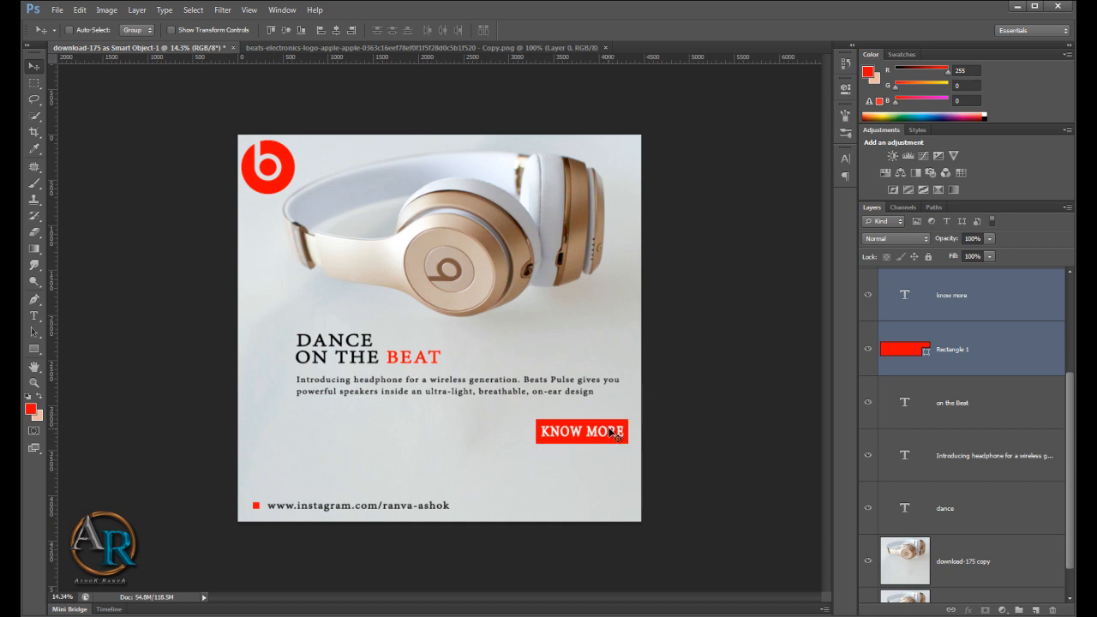
# Step: Scale the Beats logo down to about 68% of its size
pyautogui.scroll(3, 984, 391)
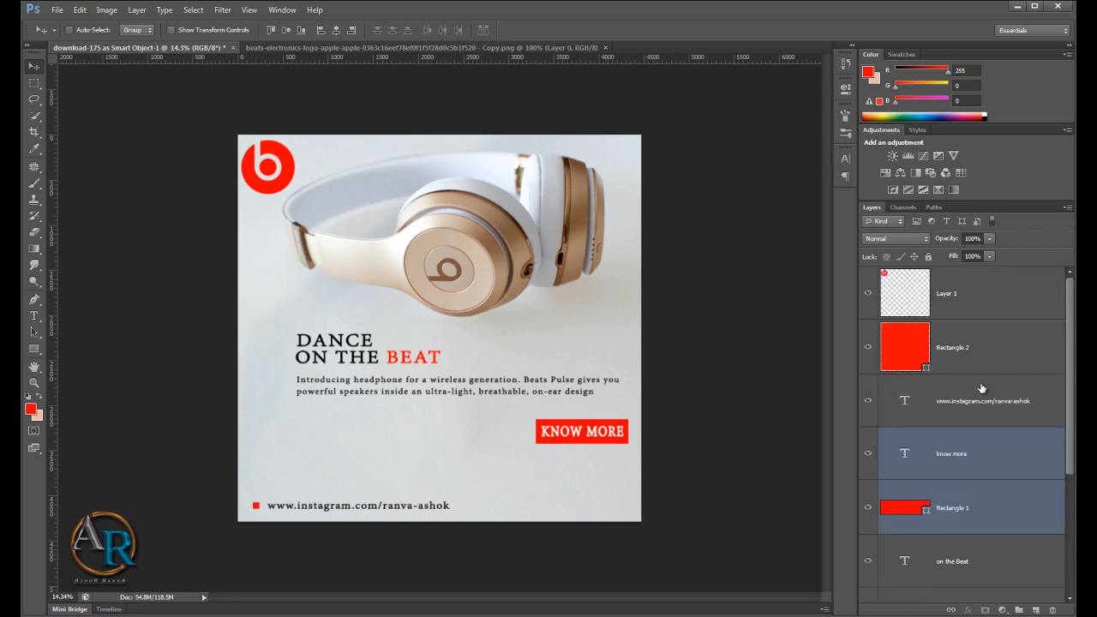
pyautogui.click(963, 306)
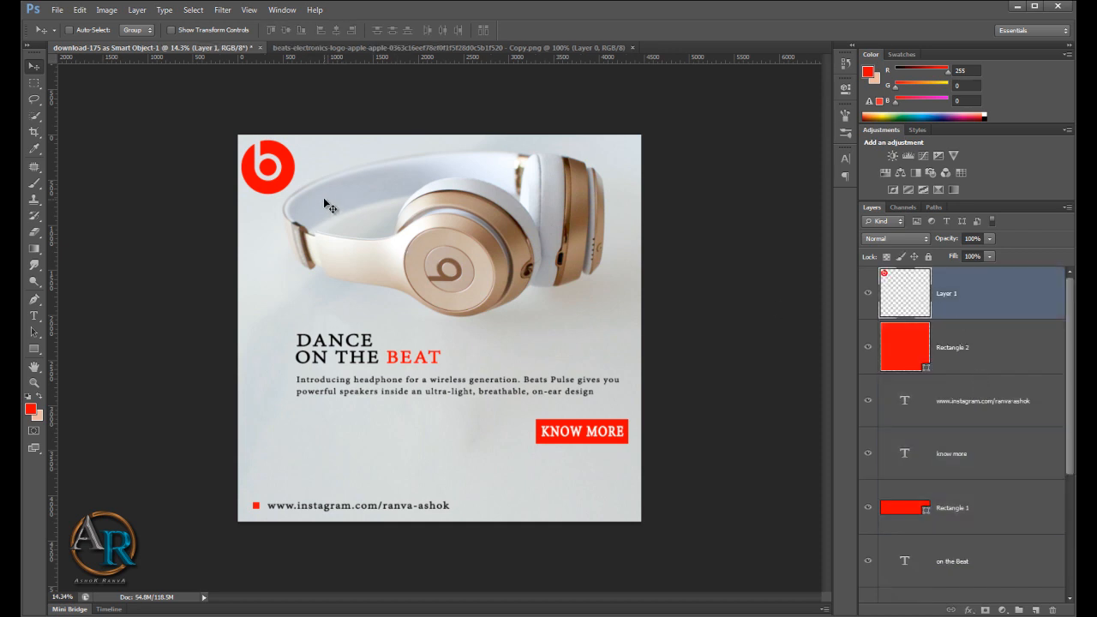
pyautogui.hotkey('ctrl', 't')
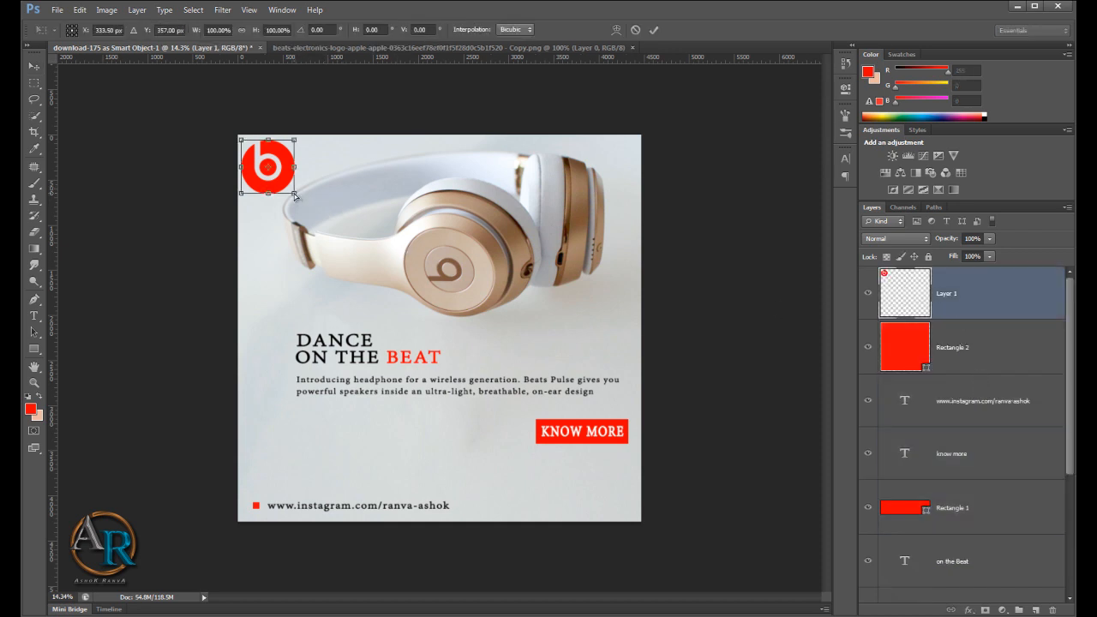
pyautogui.moveTo(294, 193); pyautogui.dragTo(276, 174)
pyautogui.press('Return')
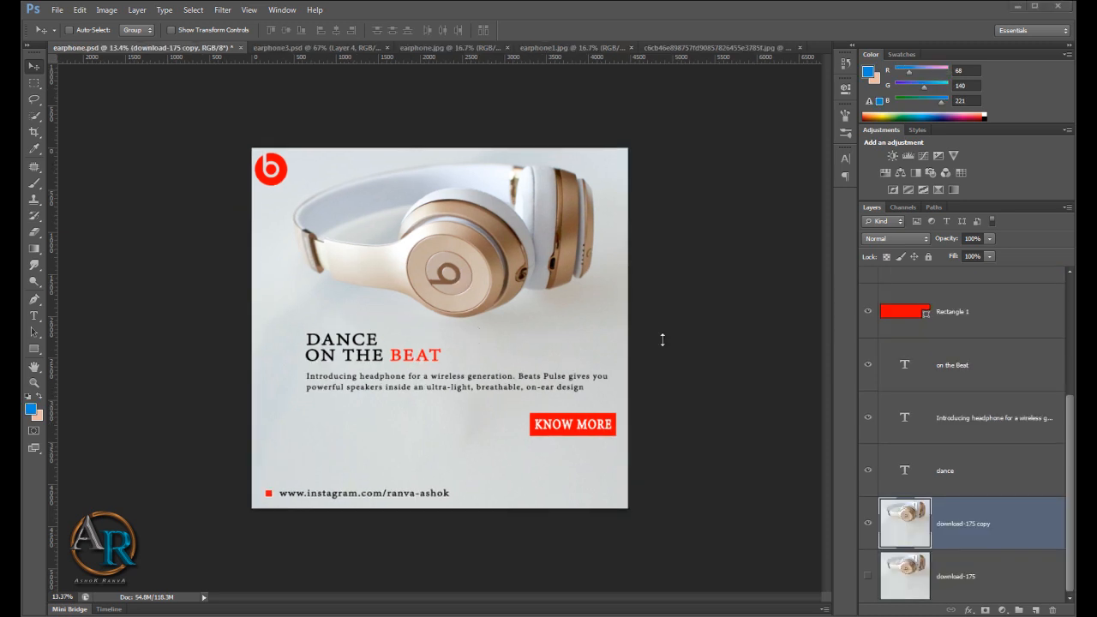
# Step: Add a Color Lookup adjustment layer above Layer 1 and try the 2Strip.look LUT
pyautogui.click(796, 323)
pyautogui.scroll(3, 586, 324)
pyautogui.scroll(-1, 587, 324)
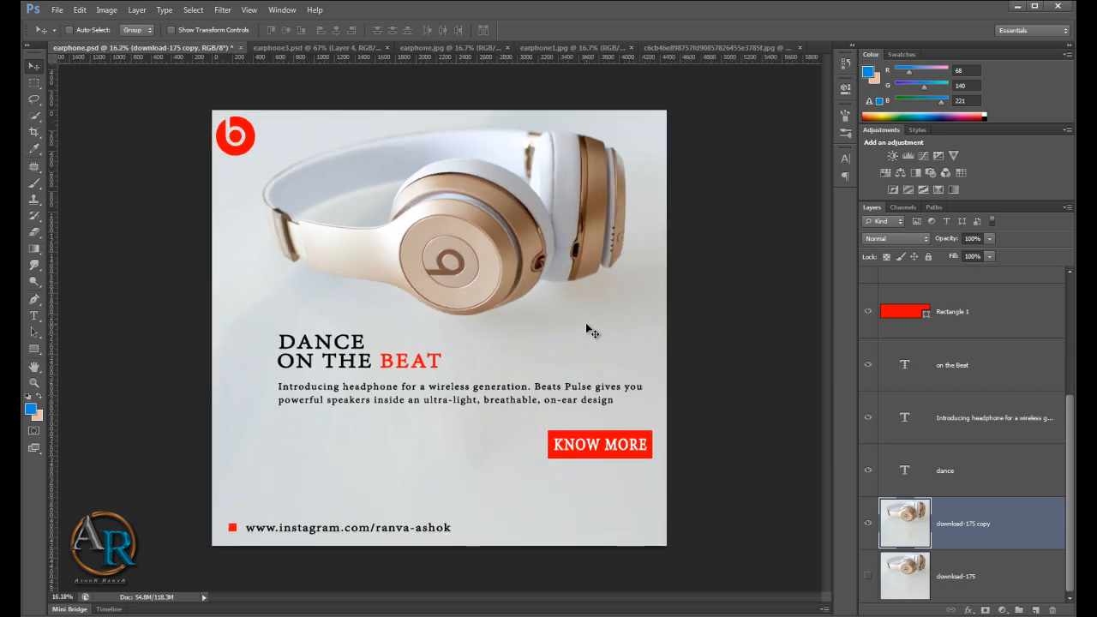
pyautogui.click(991, 316)
pyautogui.scroll(3, 992, 318)
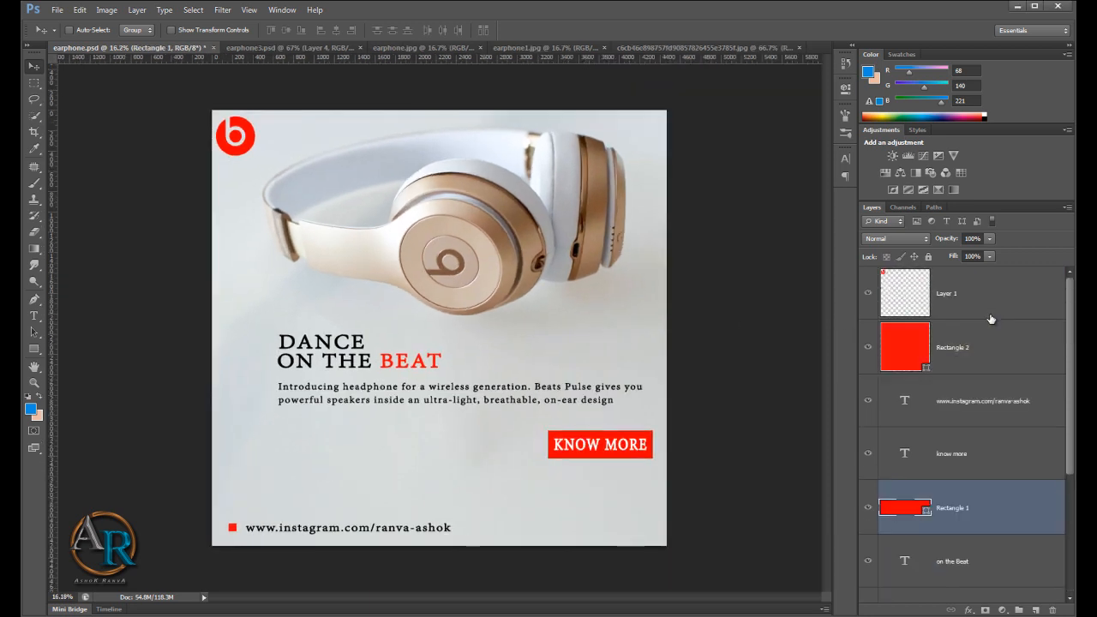
pyautogui.click(986, 302)
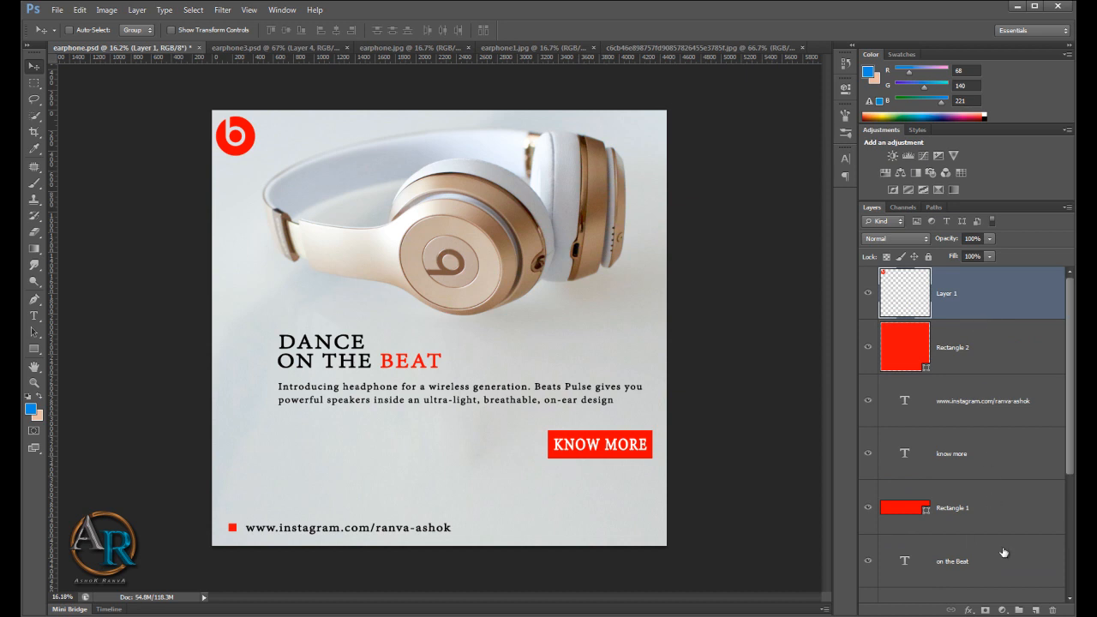
pyautogui.click(1017, 611)
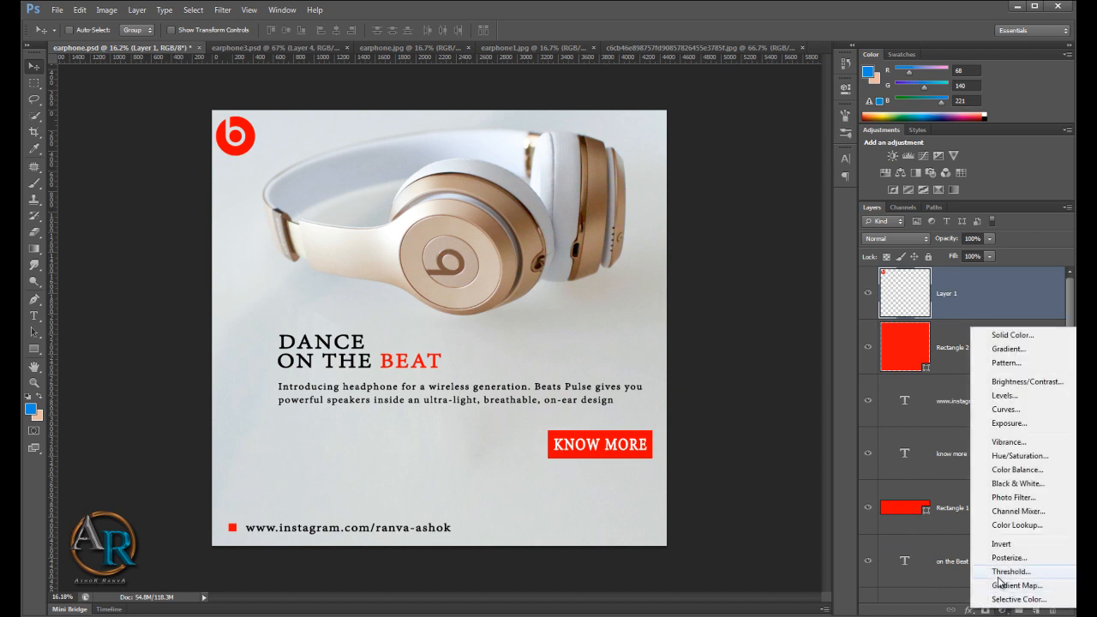
pyautogui.click(1017, 526)
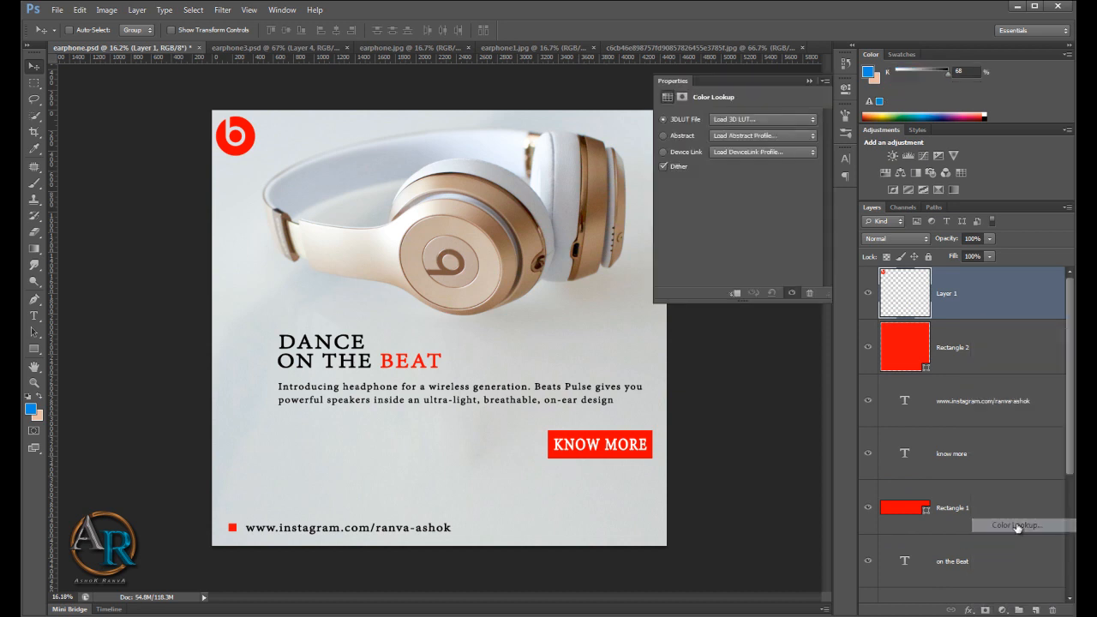
pyautogui.click(738, 137)
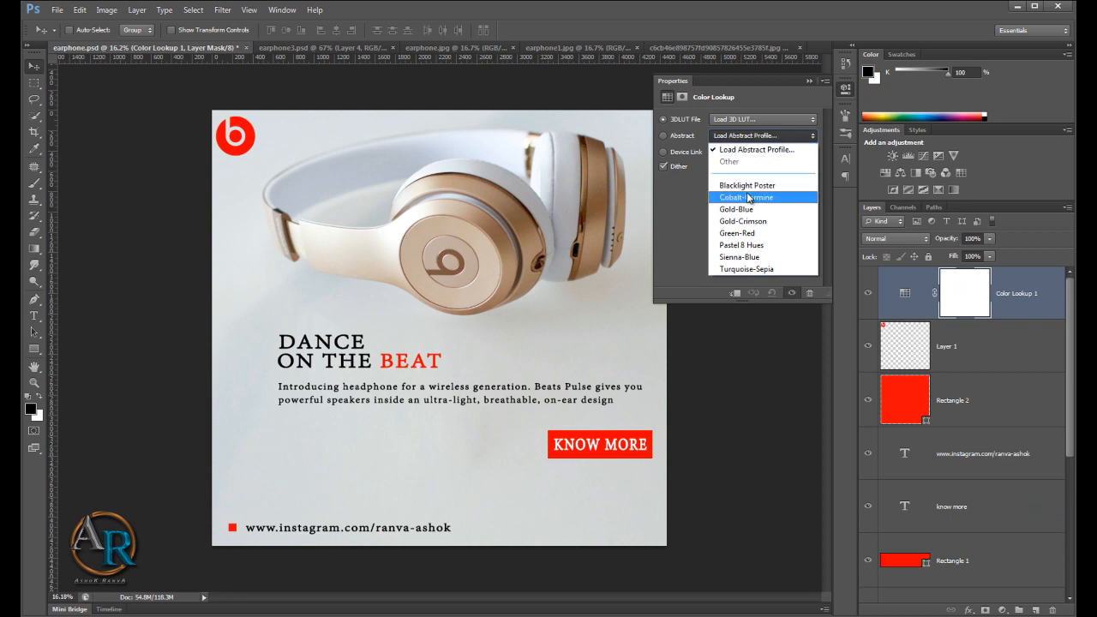
pyautogui.click(752, 121)
pyautogui.click(752, 120)
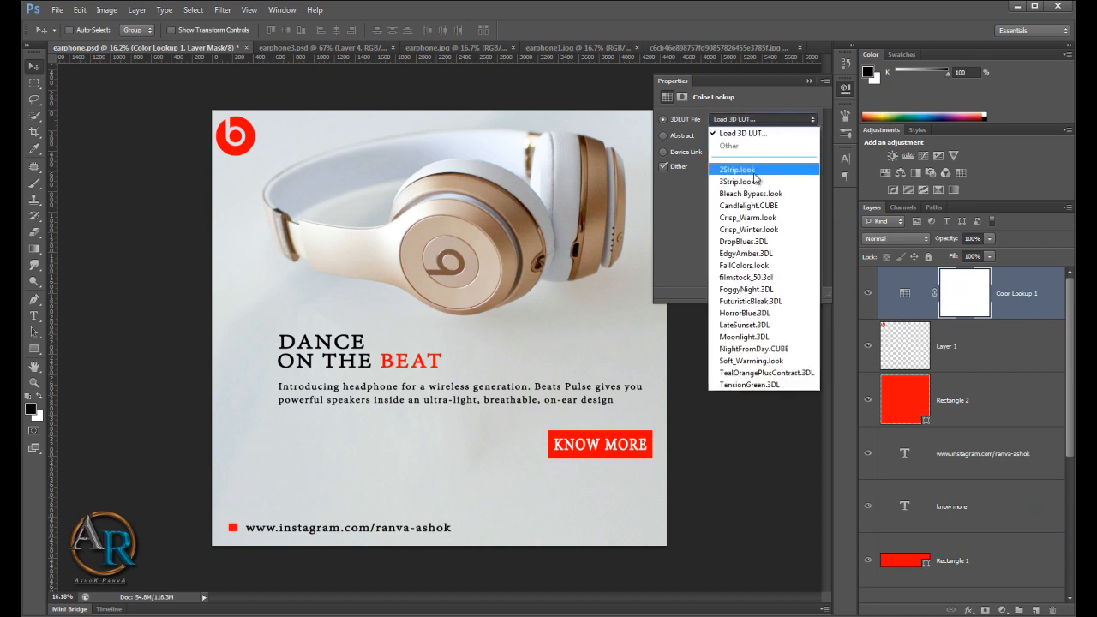
pyautogui.click(751, 171)
# Step: Step through the looks to LateSunset.3DL and lower the layer opacity to 75%
pyautogui.press('Down')
pyautogui.press('Down')
pyautogui.press('Down')
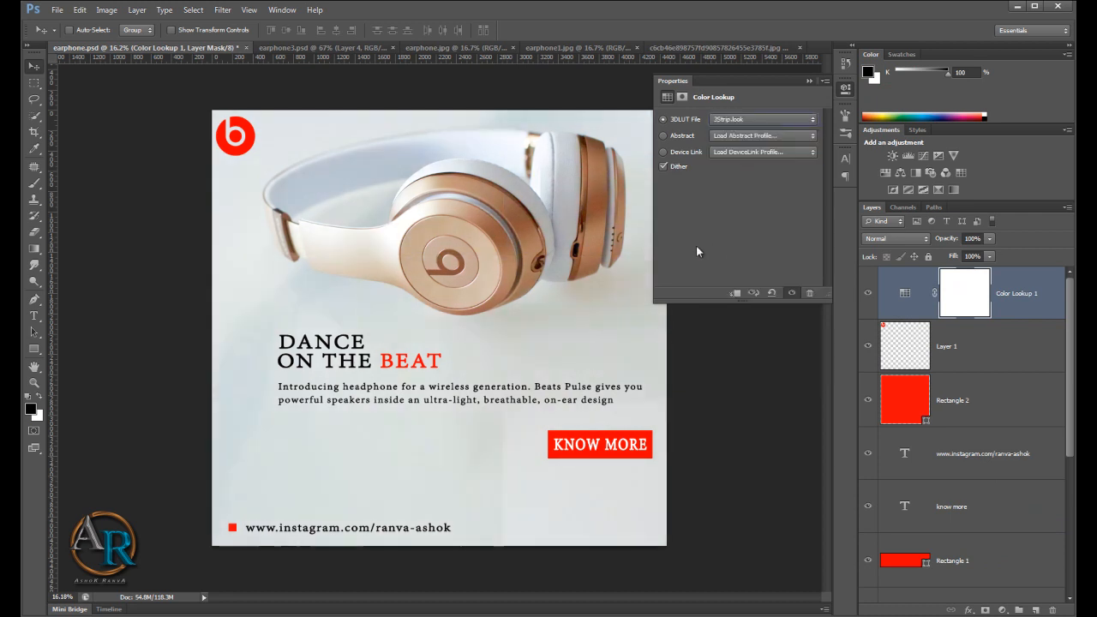
pyautogui.press('Down')
pyautogui.press('Down')
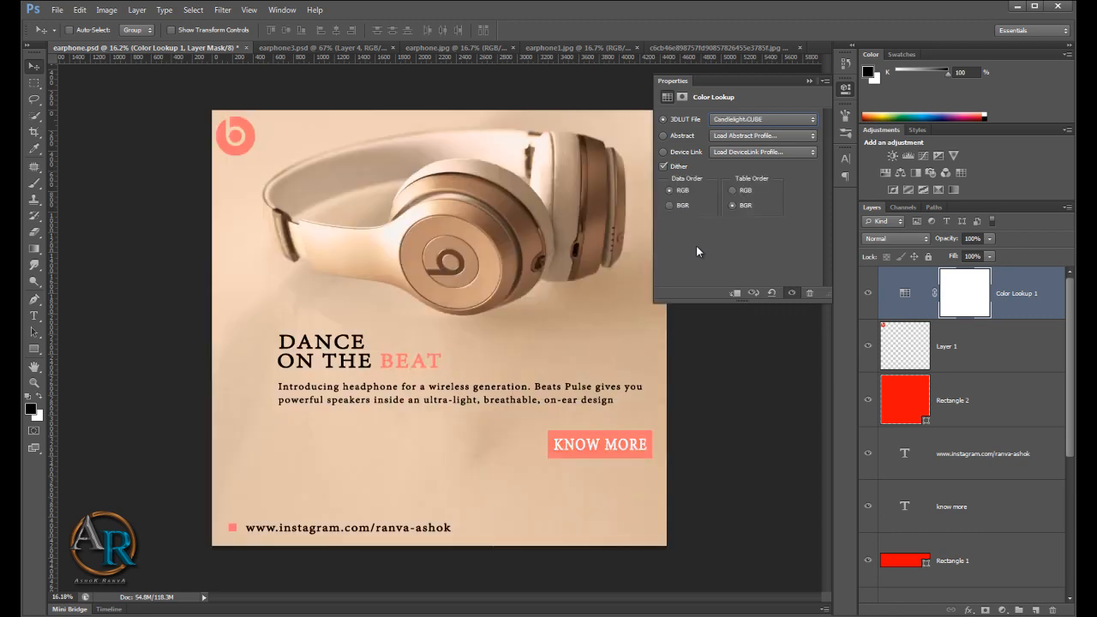
pyautogui.press('Down')
pyautogui.press('Down')
pyautogui.press('Down')
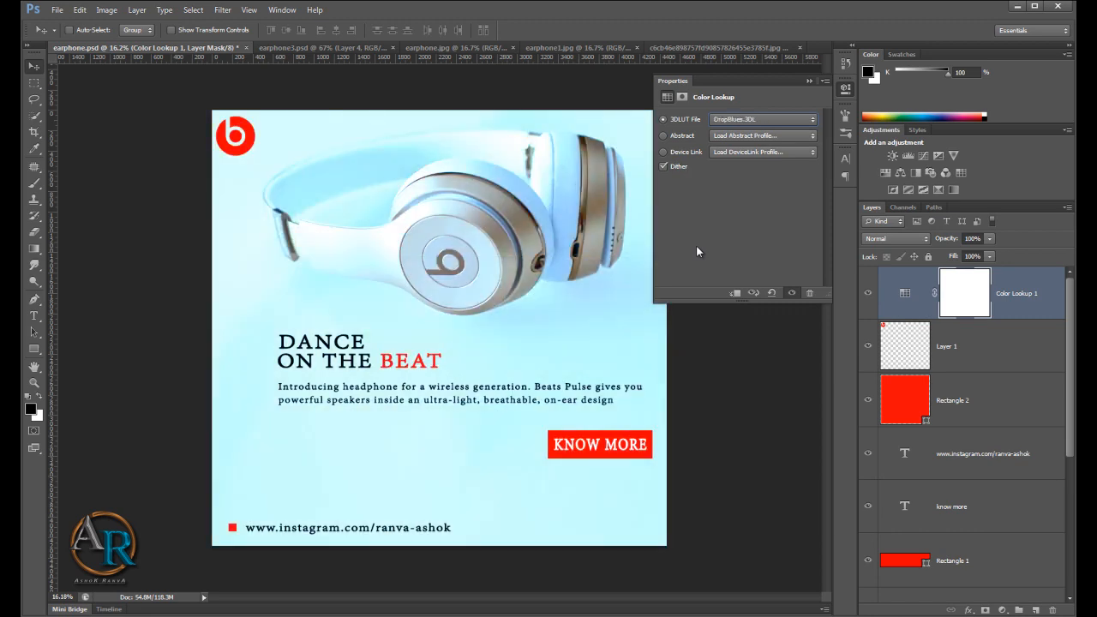
pyautogui.press('Down')
pyautogui.press('Down')
pyautogui.press('Down')
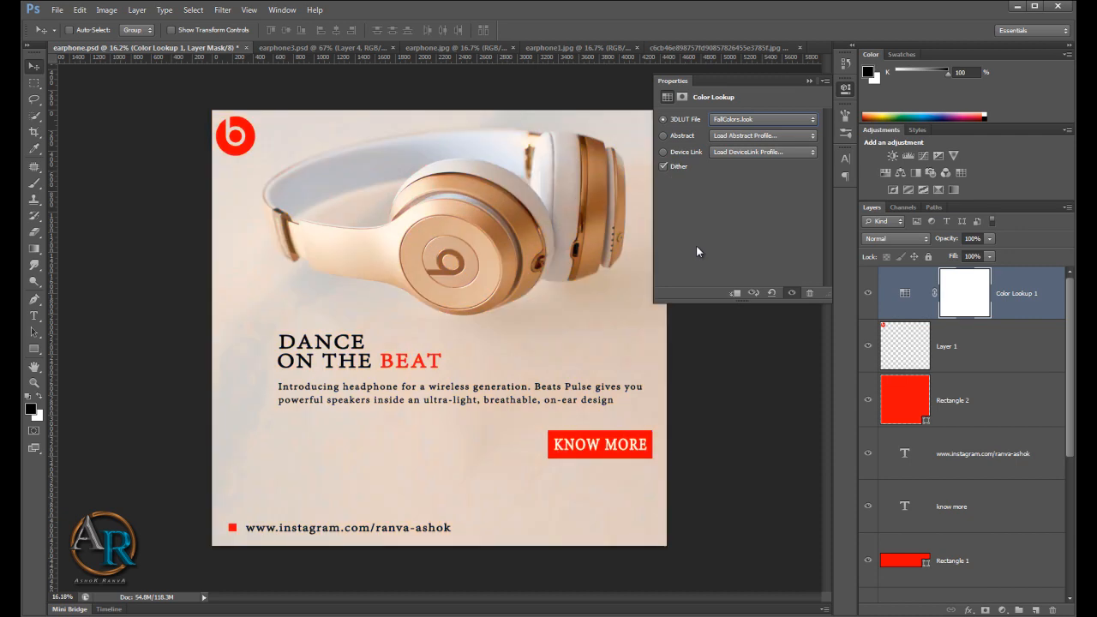
pyautogui.press('Down')
pyautogui.press('Down')
pyautogui.press('Down')
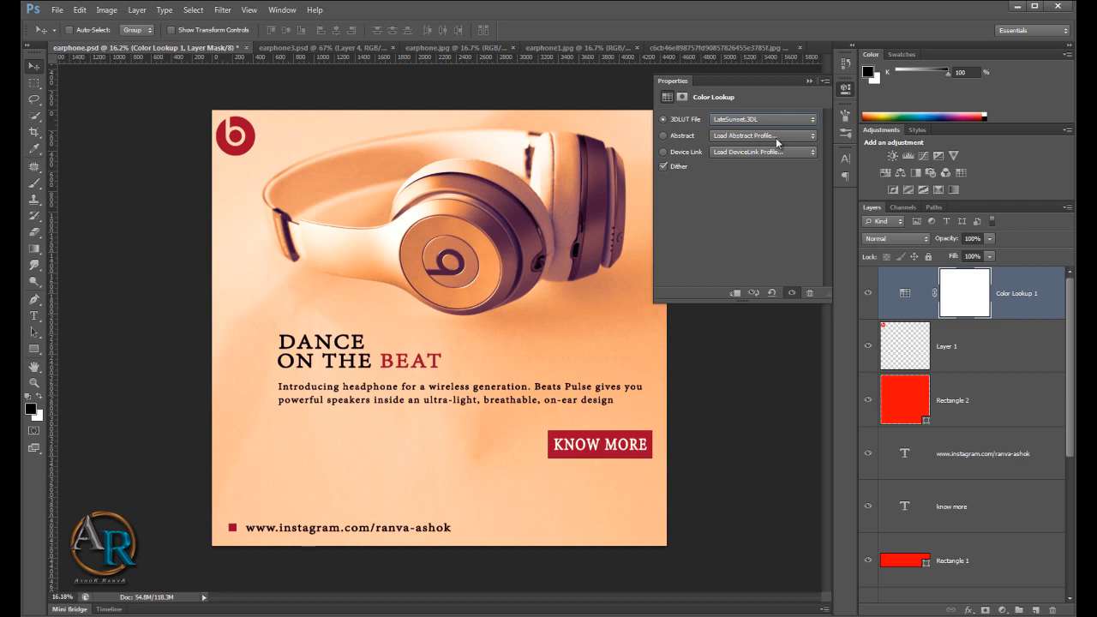
pyautogui.click(810, 82)
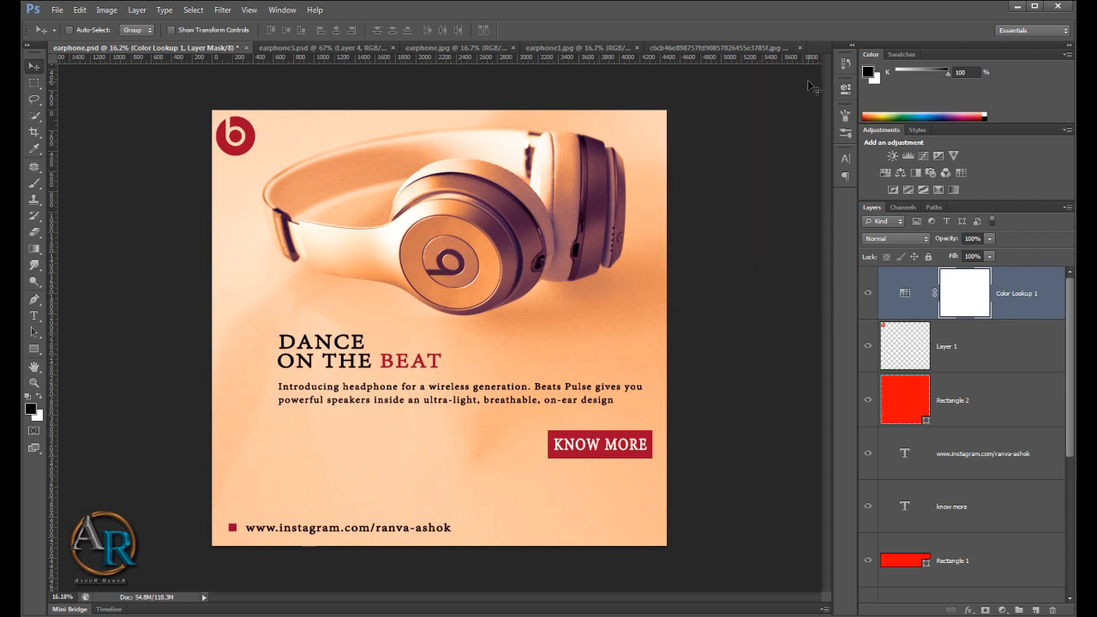
pyautogui.click(991, 240)
pyautogui.moveTo(991, 256); pyautogui.dragTo(971, 257)
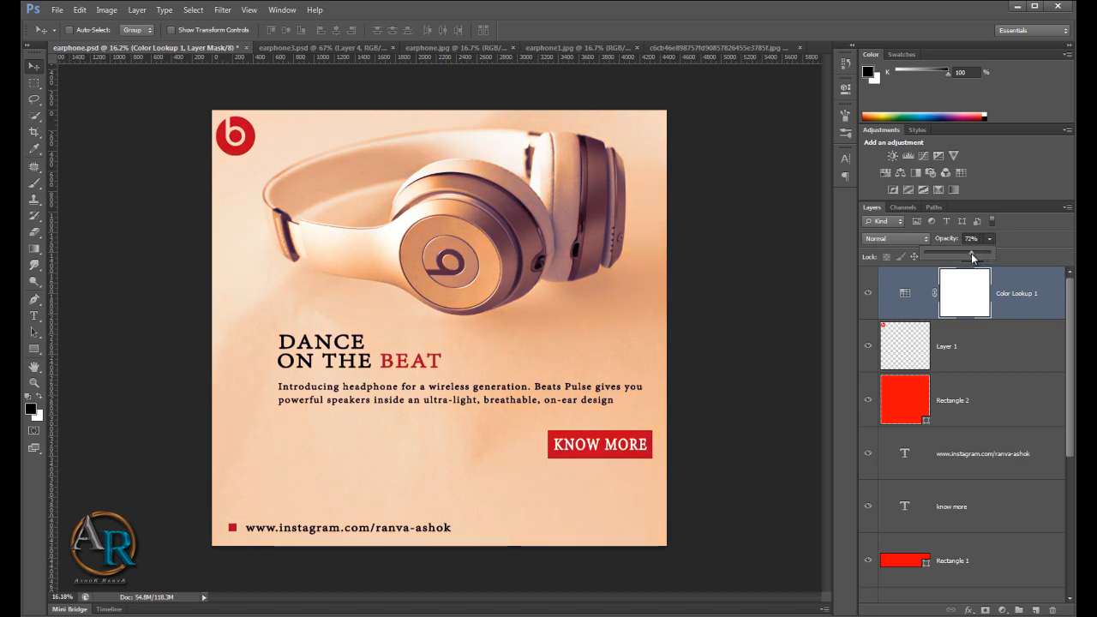
pyautogui.moveTo(972, 255); pyautogui.dragTo(973, 256)
pyautogui.moveTo(975, 259)
pyautogui.mouseDown()
pyautogui.moveTo(983, 263)
pyautogui.moveTo(973, 262)
pyautogui.mouseUp()
# Step: Stamp the whole peach-graded poster into a new merged Layer 2 with Ctrl+Shift+Alt+E
pyautogui.scroll(-1, 637, 314)
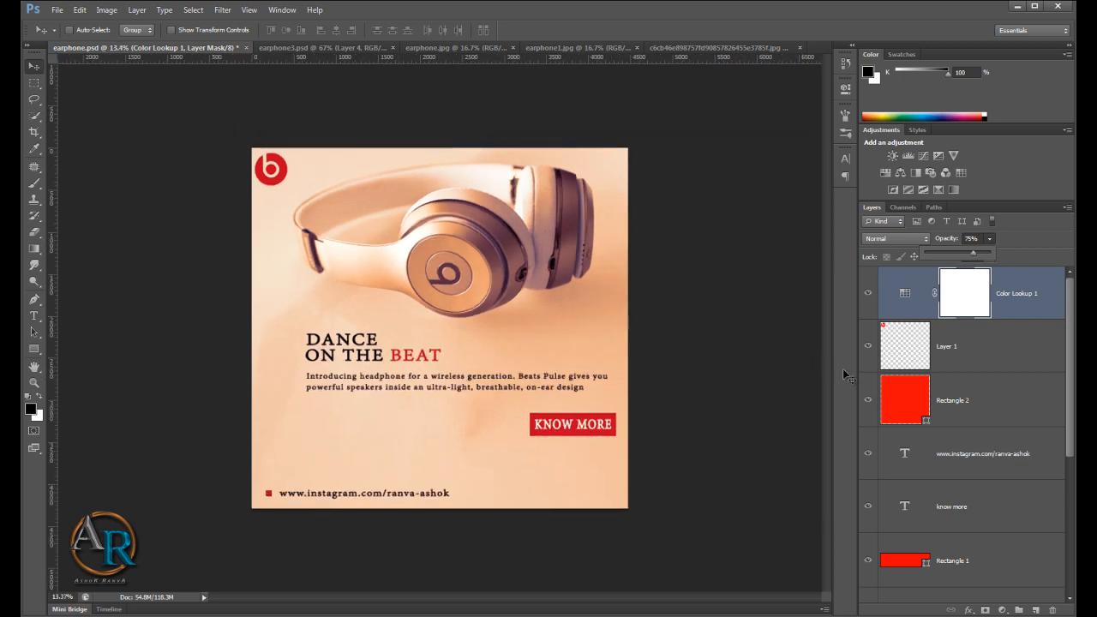
pyautogui.scroll(2, 484, 435)
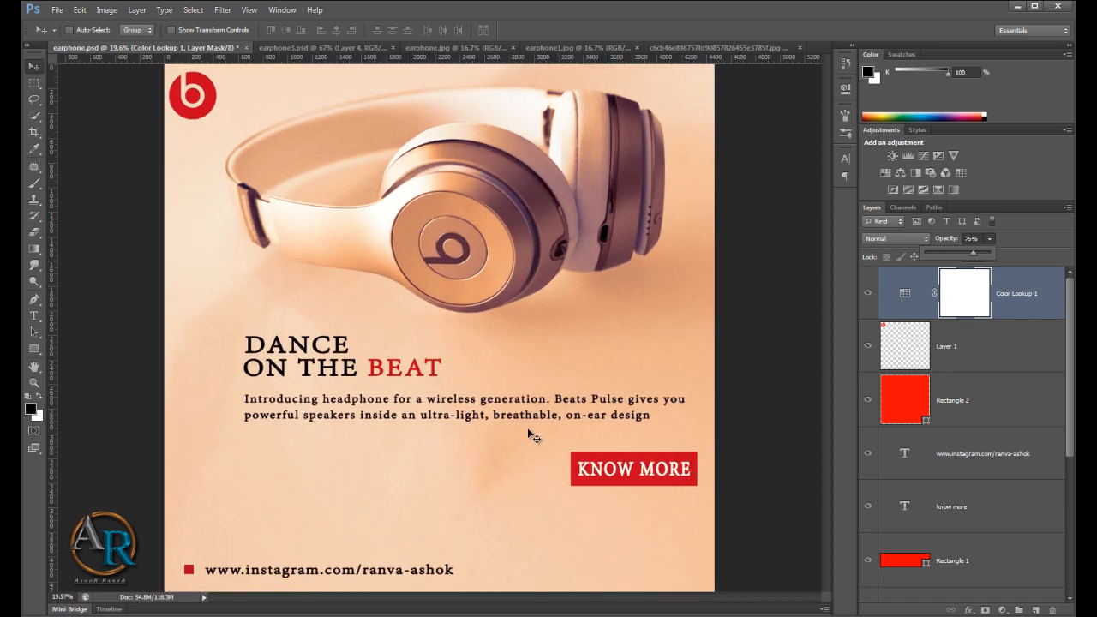
pyautogui.scroll(-1, 532, 435)
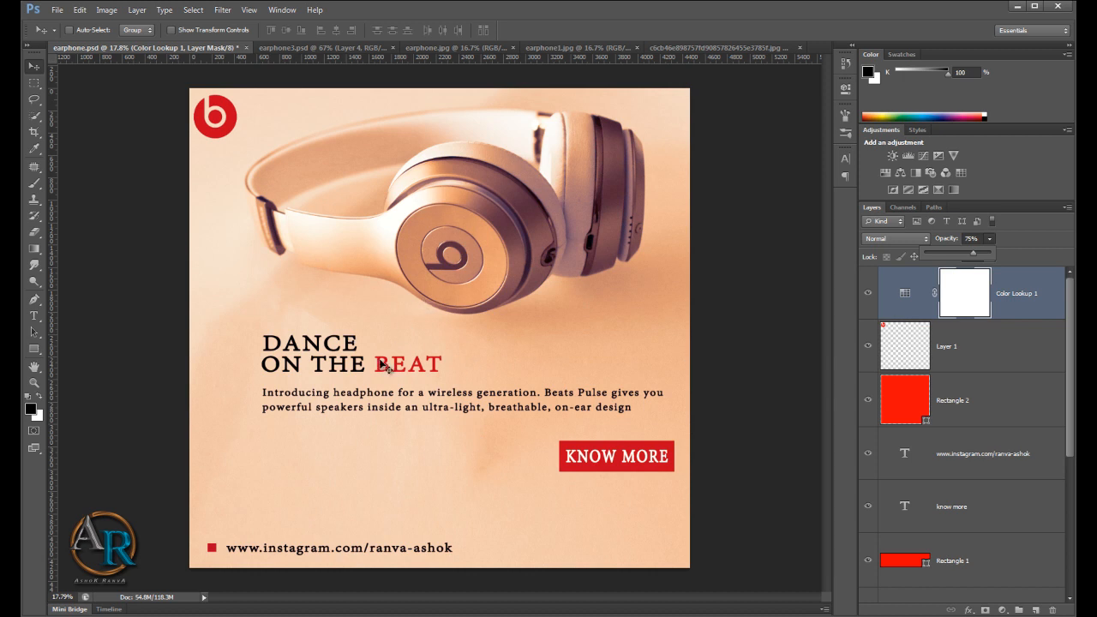
pyautogui.hotkey('ctrl', 'shift', 'alt', 'e')
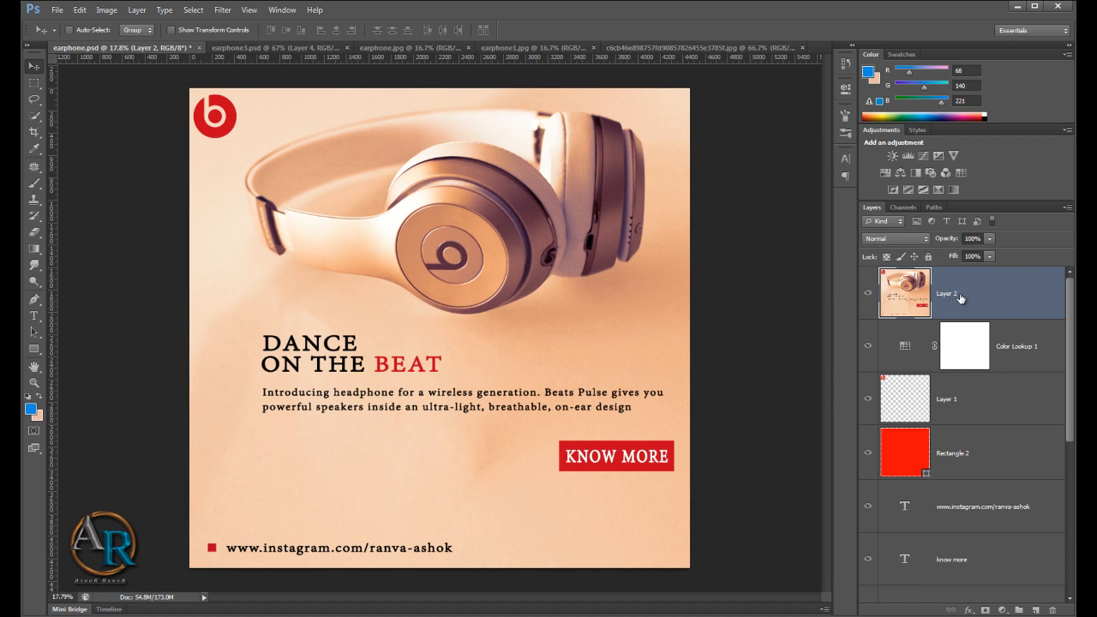
# Step: Content-Aware fill a rectangular selection over the blotch left of KNOW MORE, then deselect and fit the view
pyautogui.click(36, 81)
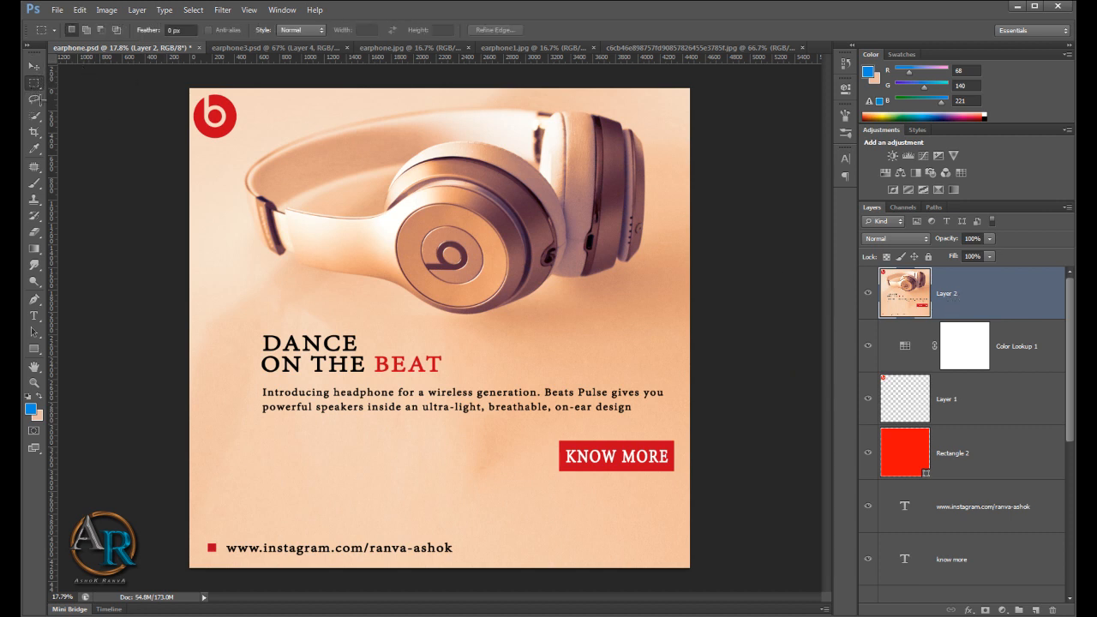
pyautogui.moveTo(463, 420); pyautogui.dragTo(523, 496)
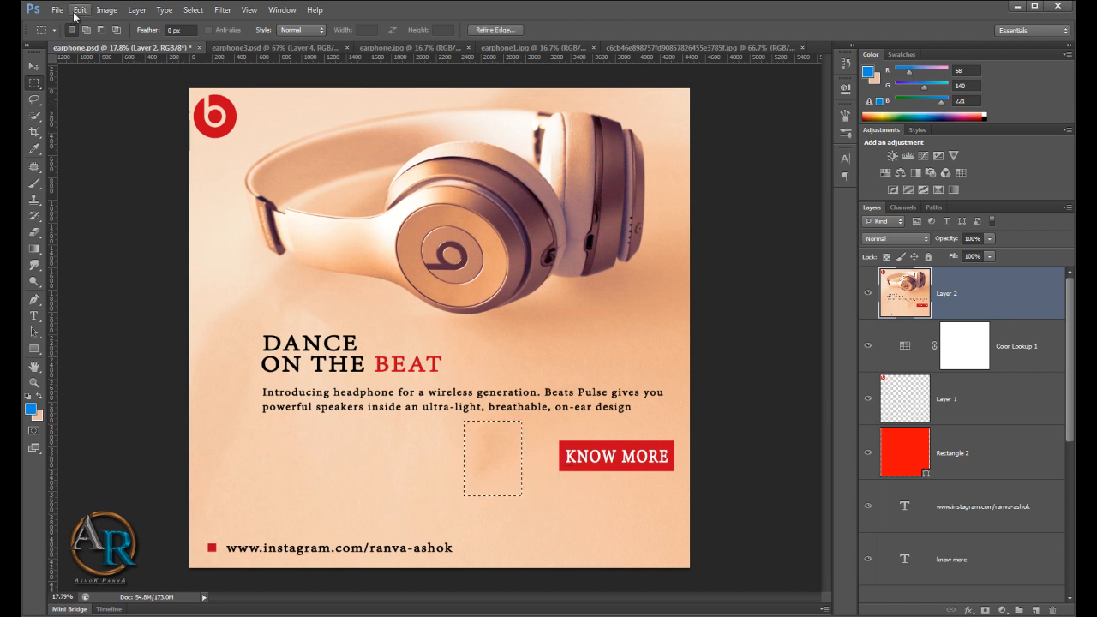
pyautogui.click(78, 9)
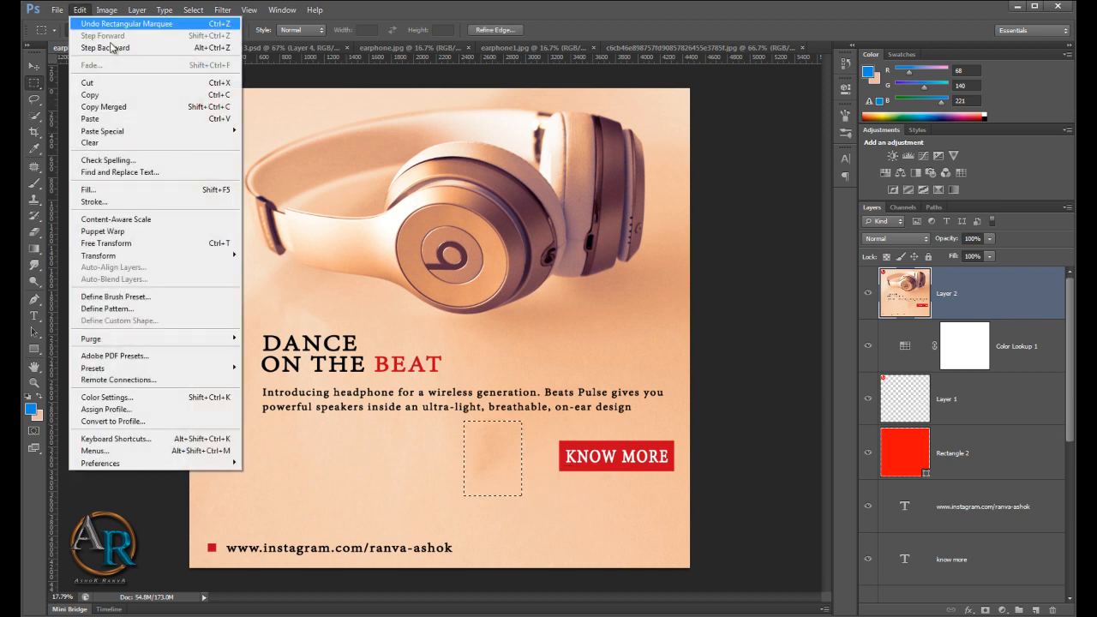
pyautogui.click(171, 190)
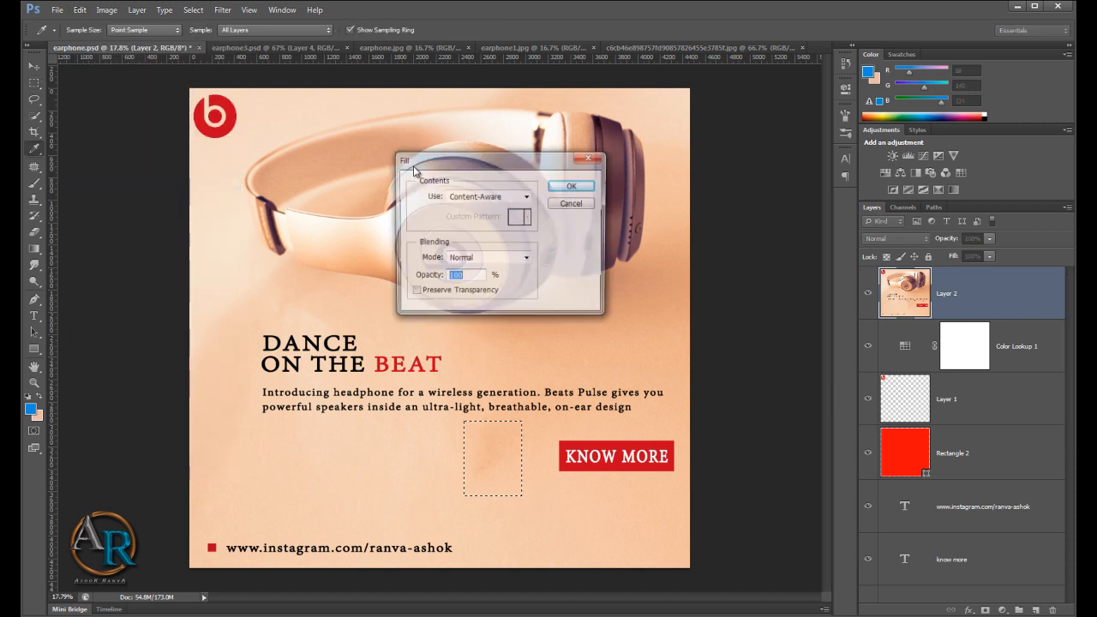
pyautogui.click(494, 197)
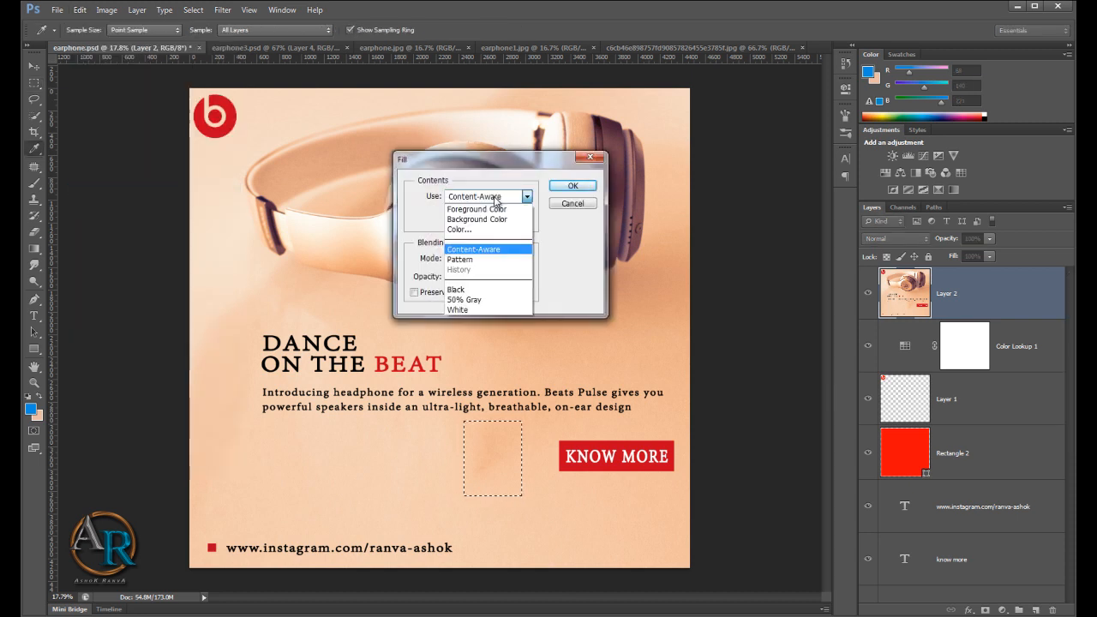
pyautogui.click(482, 249)
pyautogui.click(569, 186)
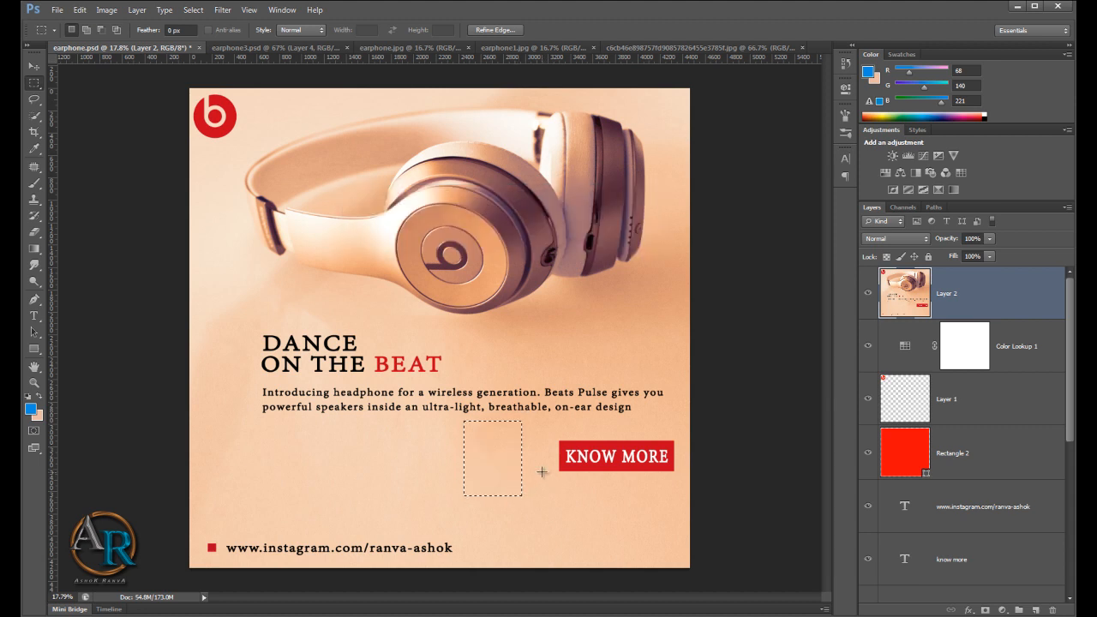
pyautogui.hotkey('ctrl', 'd')
pyautogui.hotkey('ctrl', '0')
pyautogui.scroll(-2, 540, 441)
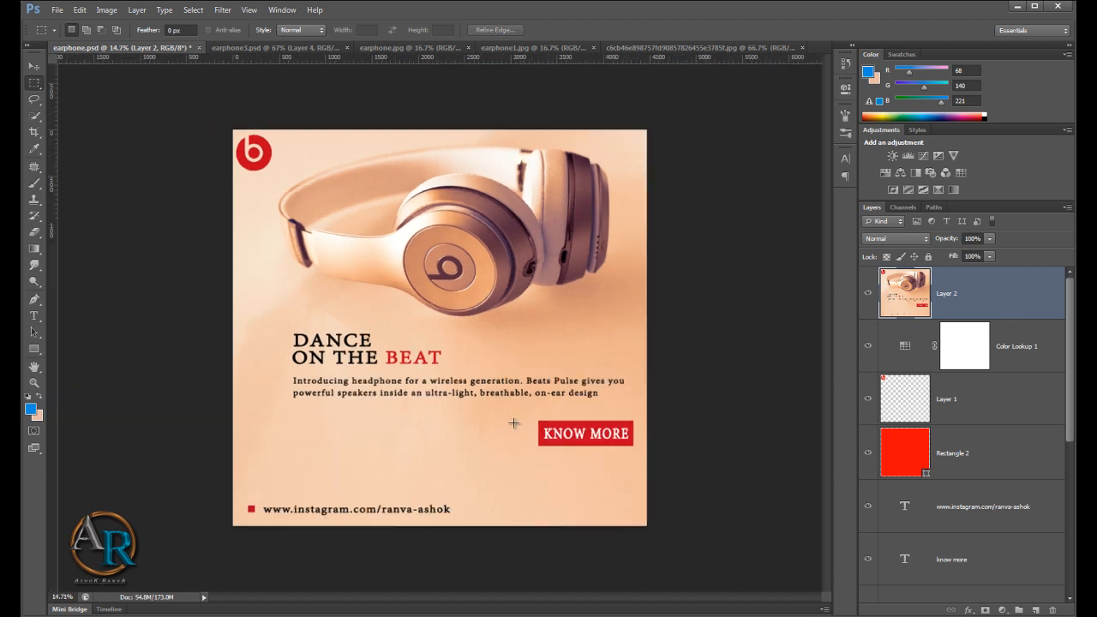